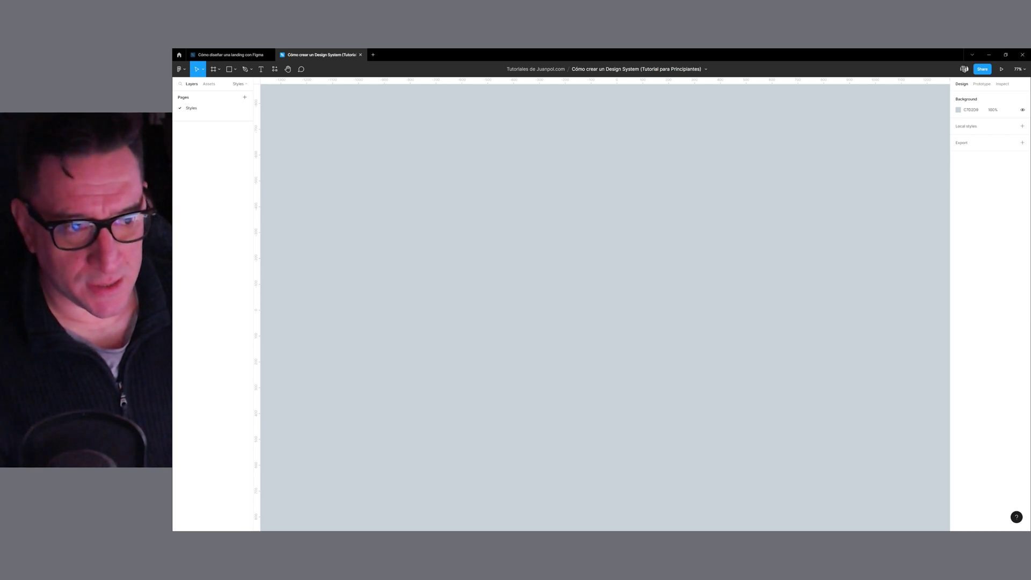
Switch to the 'Cómo diseñar una landing con Figma' file tab.
{"action": "scroll", "coordinate": [653, 325], "scroll_direction": "down", "scroll_amount": 1}
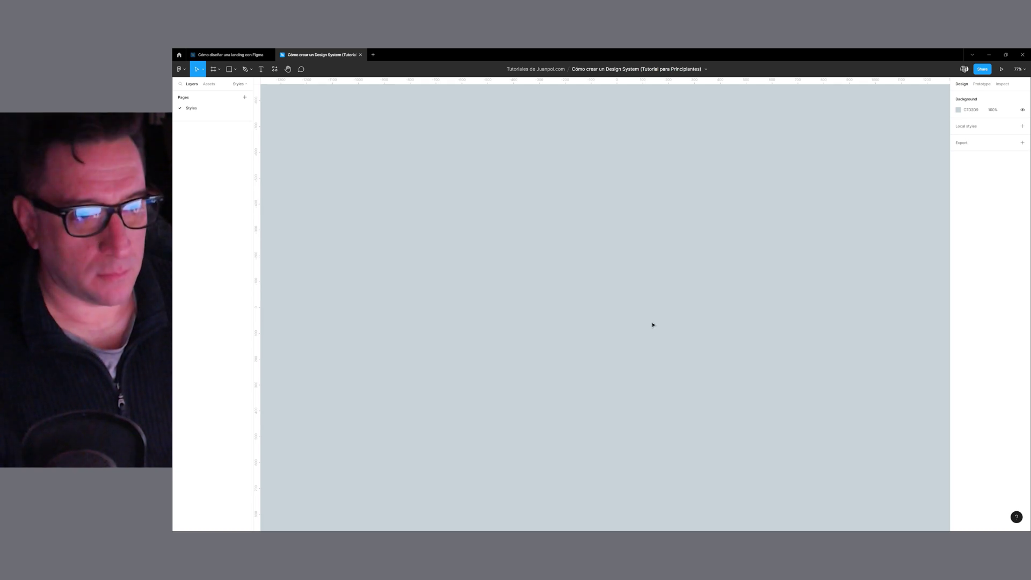
{"action": "left_click", "coordinate": [229, 55]}
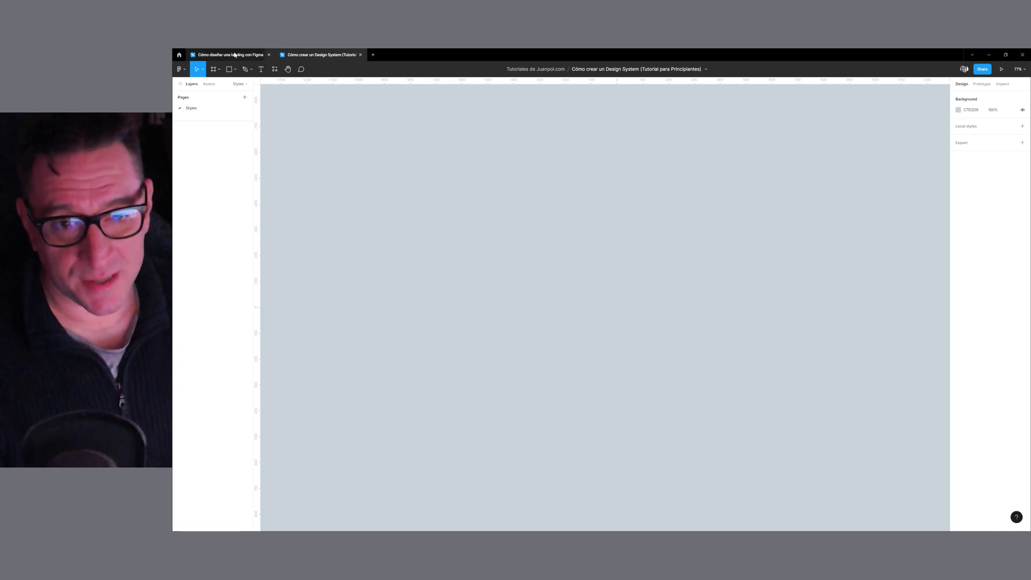
{"action": "scroll", "coordinate": [634, 279], "scroll_direction": "down", "scroll_amount": 2}
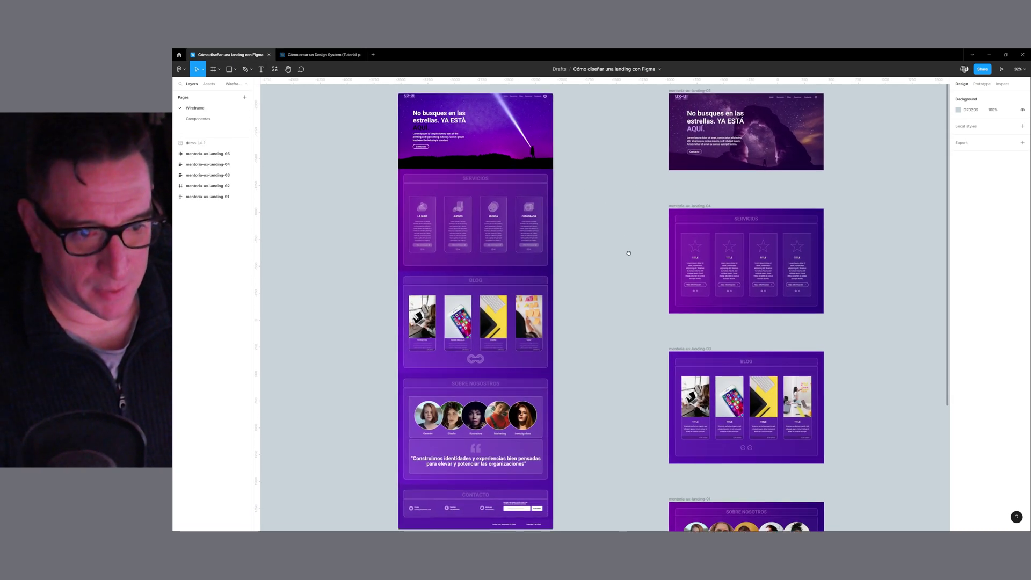
{"action": "scroll", "coordinate": [629, 269], "scroll_direction": "up", "scroll_amount": 2}
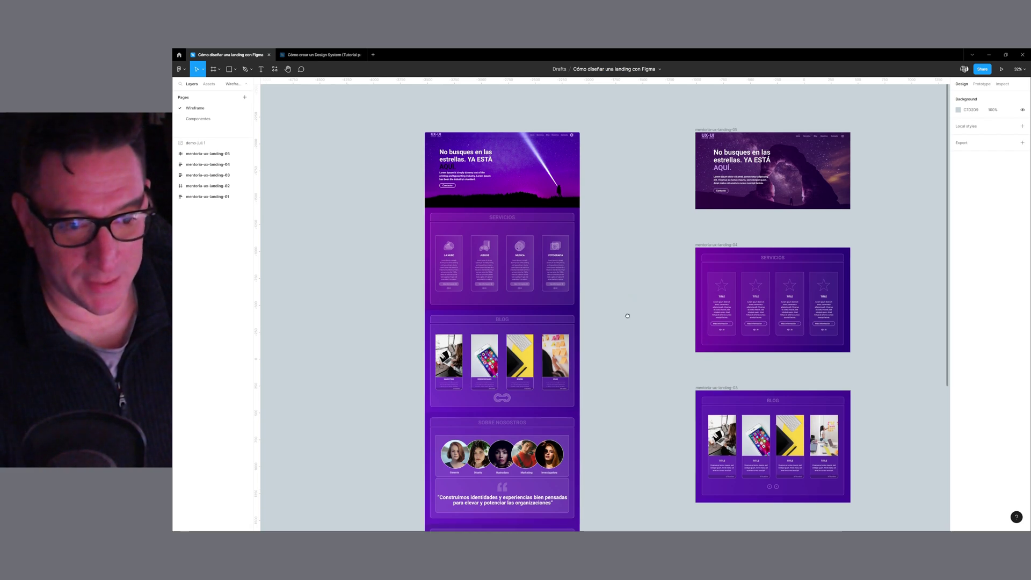
{"action": "scroll", "coordinate": [634, 298], "scroll_direction": "down", "scroll_amount": 2}
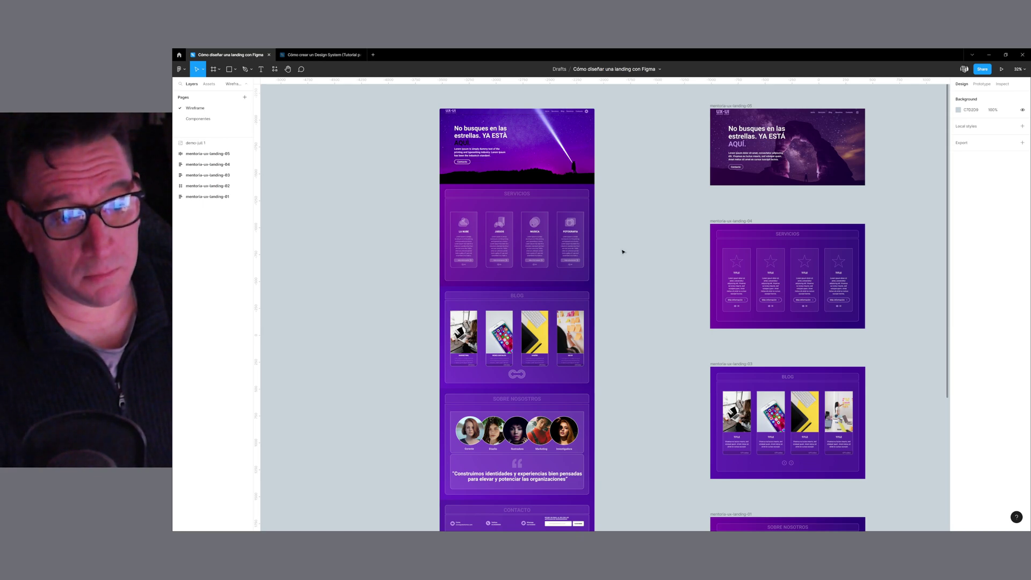
Zoom and pan the canvas to inspect the purple hero and Servicios landing frames.
{"action": "scroll", "coordinate": [610, 350], "scroll_direction": "down", "scroll_amount": 1}
{"action": "scroll", "coordinate": [615, 247], "scroll_direction": "down", "scroll_amount": 3}
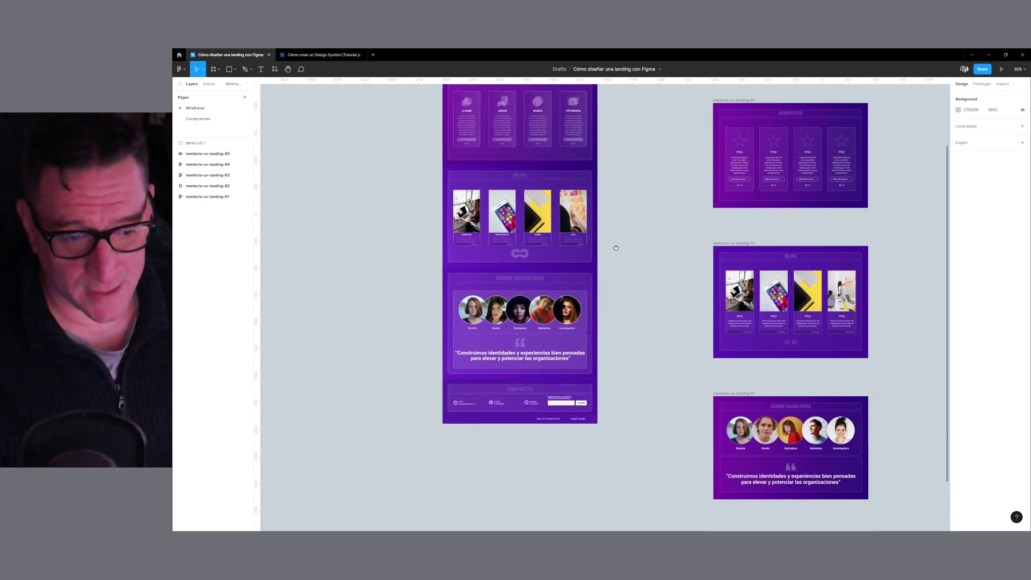
{"action": "scroll", "coordinate": [617, 412], "scroll_direction": "up", "scroll_amount": 5}
{"action": "scroll", "coordinate": [617, 412], "scroll_direction": "up", "scroll_amount": 3, "text": "ctrl"}
{"action": "scroll", "coordinate": [617, 286], "scroll_direction": "up", "scroll_amount": 1}
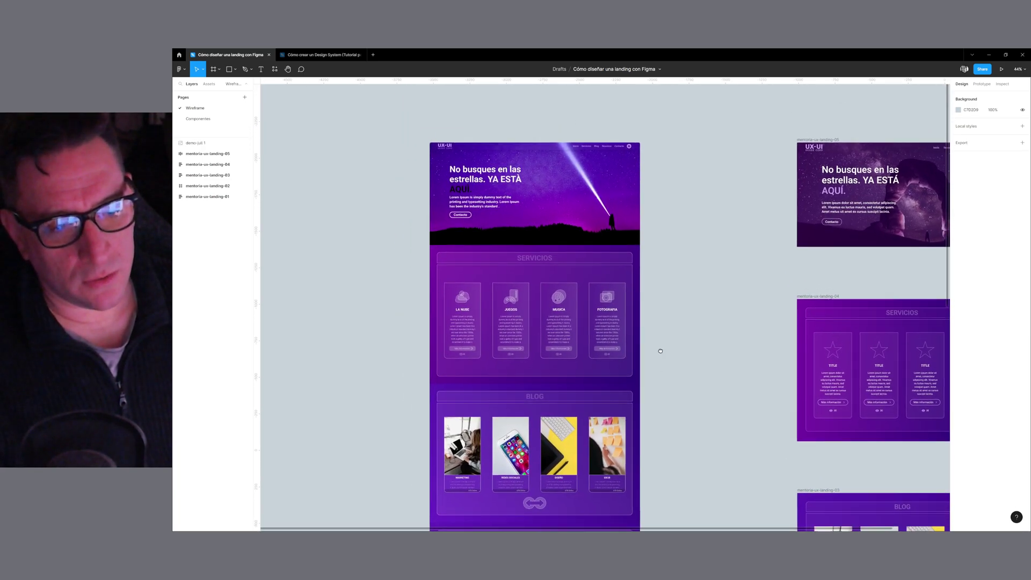
{"action": "scroll", "coordinate": [661, 349], "scroll_direction": "down", "scroll_amount": 2}
{"action": "left_click_drag", "start_coordinate": [721, 333], "coordinate": [459, 340]}
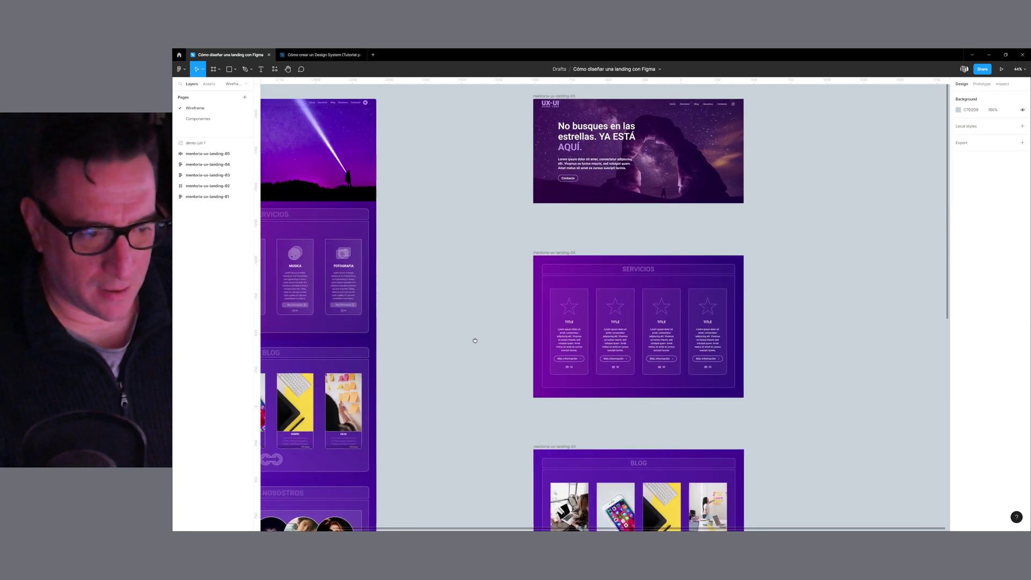
{"action": "scroll", "coordinate": [749, 344], "scroll_direction": "down", "scroll_amount": 3}
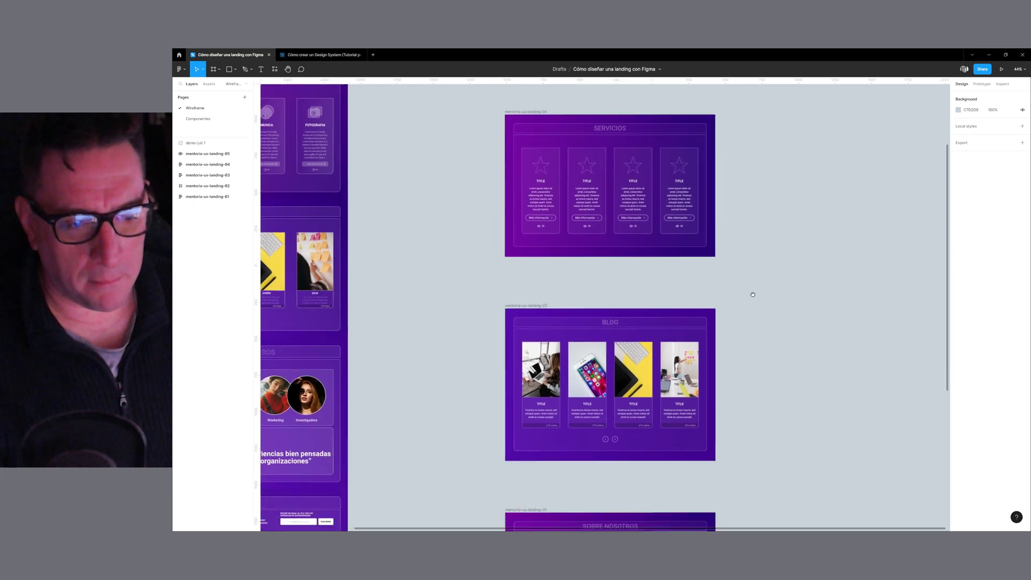
{"action": "scroll", "coordinate": [798, 420], "scroll_direction": "up", "scroll_amount": 1}
{"action": "scroll", "coordinate": [803, 387], "scroll_direction": "up", "scroll_amount": 3}
{"action": "scroll", "coordinate": [814, 355], "scroll_direction": "up", "scroll_amount": 1}
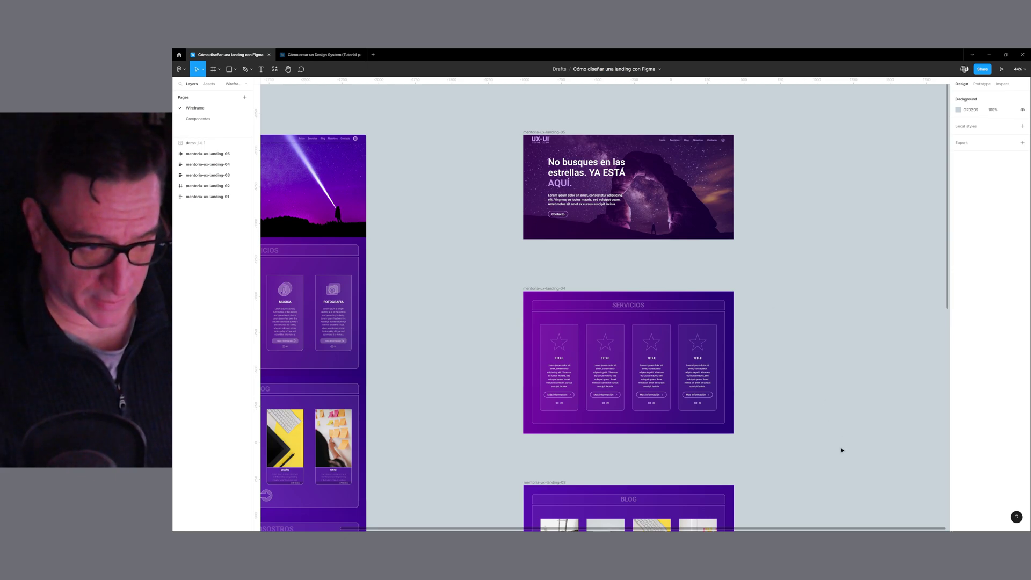
{"action": "scroll", "coordinate": [784, 376], "scroll_direction": "up", "scroll_amount": 1, "text": "ctrl"}
{"action": "scroll", "coordinate": [764, 304], "scroll_direction": "up", "scroll_amount": 1}
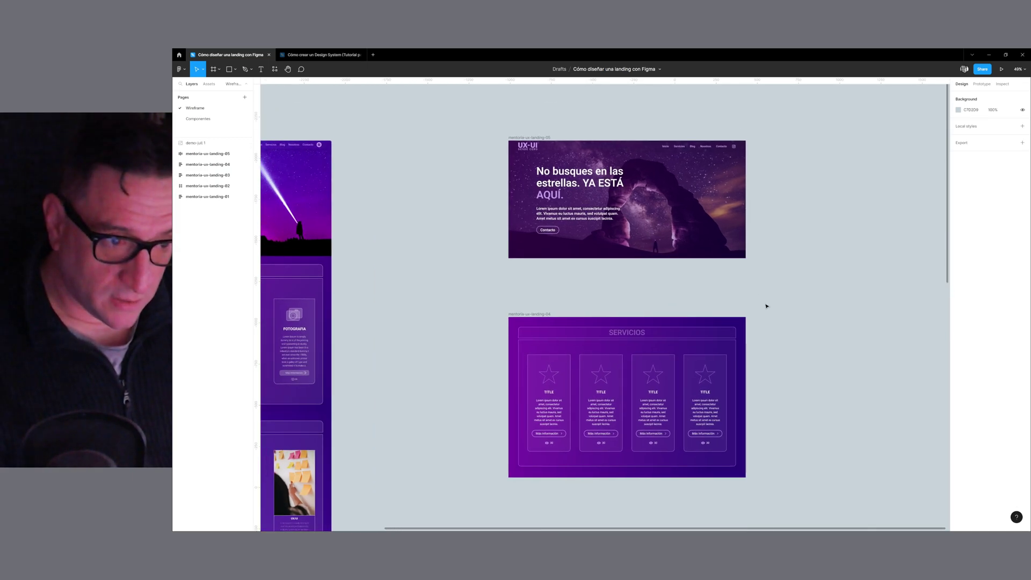
Zoom and pan around the hero frame and the top of the Servicios frame.
{"action": "scroll", "coordinate": [707, 285], "scroll_direction": "up", "scroll_amount": 2, "text": "ctrl"}
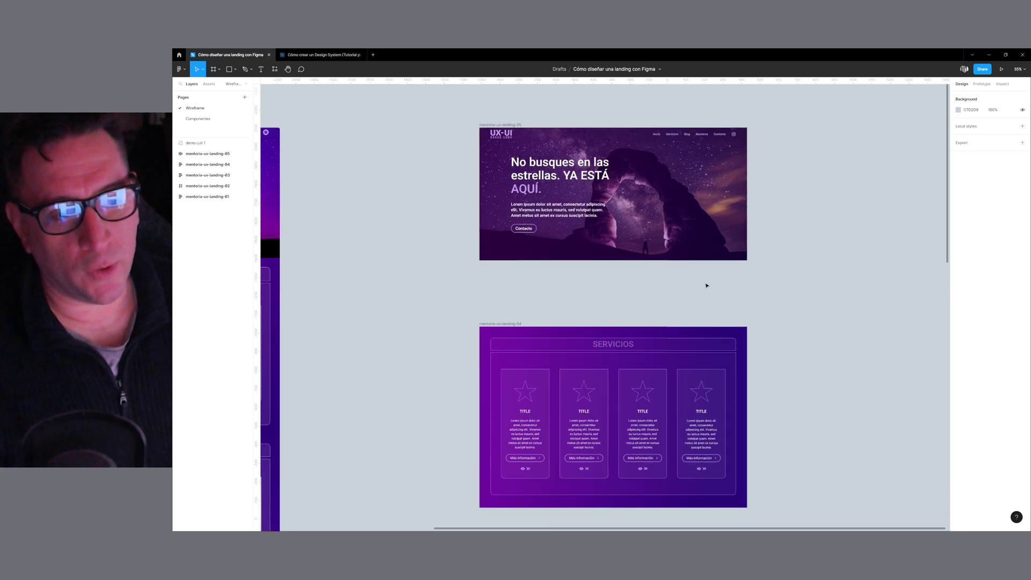
{"action": "scroll", "coordinate": [721, 267], "scroll_direction": "up", "scroll_amount": 2, "text": "ctrl"}
{"action": "scroll", "coordinate": [808, 485], "scroll_direction": "down", "scroll_amount": 4}
{"action": "scroll", "coordinate": [828, 258], "scroll_direction": "down", "scroll_amount": 1}
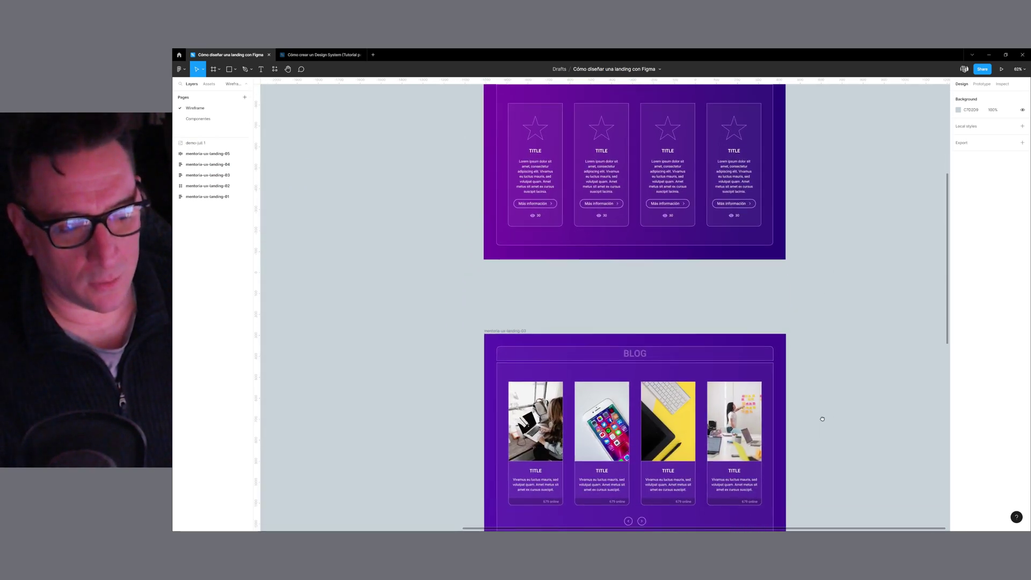
{"action": "scroll", "coordinate": [822, 416], "scroll_direction": "down", "scroll_amount": 2}
{"action": "scroll", "coordinate": [815, 456], "scroll_direction": "down", "scroll_amount": 4}
{"action": "scroll", "coordinate": [806, 225], "scroll_direction": "up", "scroll_amount": 5}
{"action": "scroll", "coordinate": [830, 253], "scroll_direction": "up", "scroll_amount": 5}
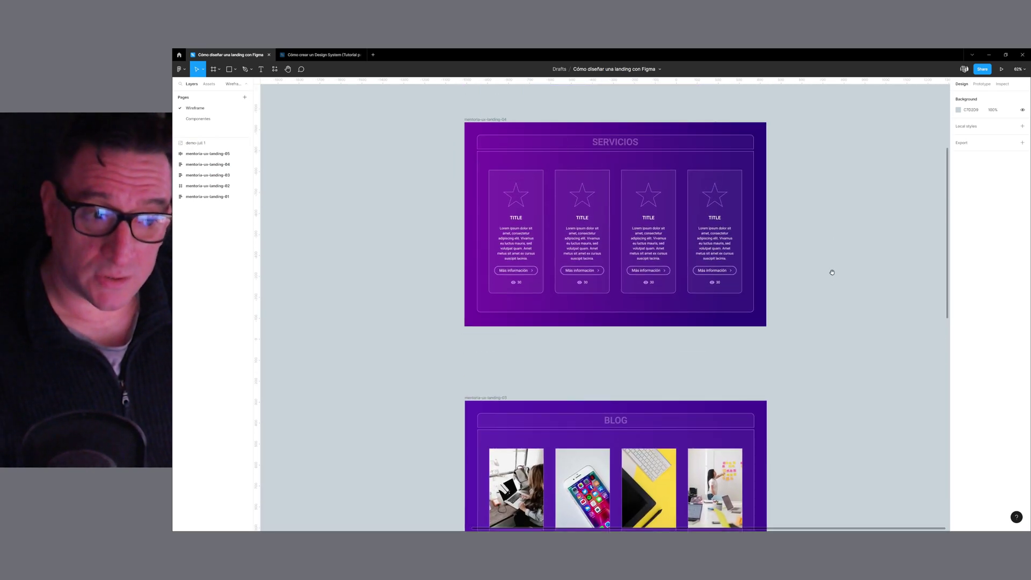
{"action": "scroll", "coordinate": [831, 300], "scroll_direction": "up", "scroll_amount": 5}
{"action": "scroll", "coordinate": [837, 242], "scroll_direction": "up", "scroll_amount": 4}
{"action": "left_click_drag", "start_coordinate": [842, 229], "coordinate": [841, 299]}
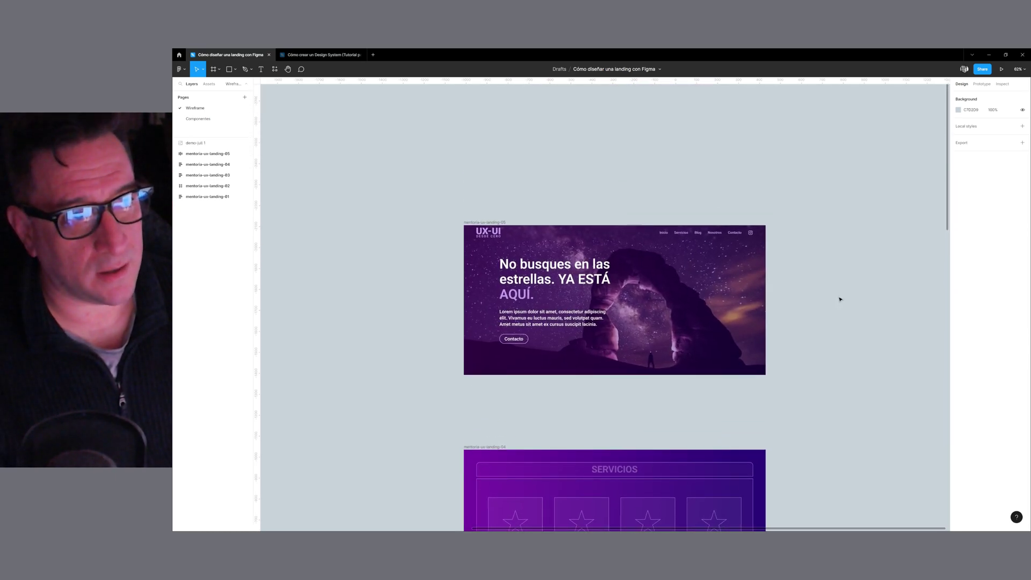
{"action": "left_click_drag", "start_coordinate": [835, 321], "coordinate": [832, 226]}
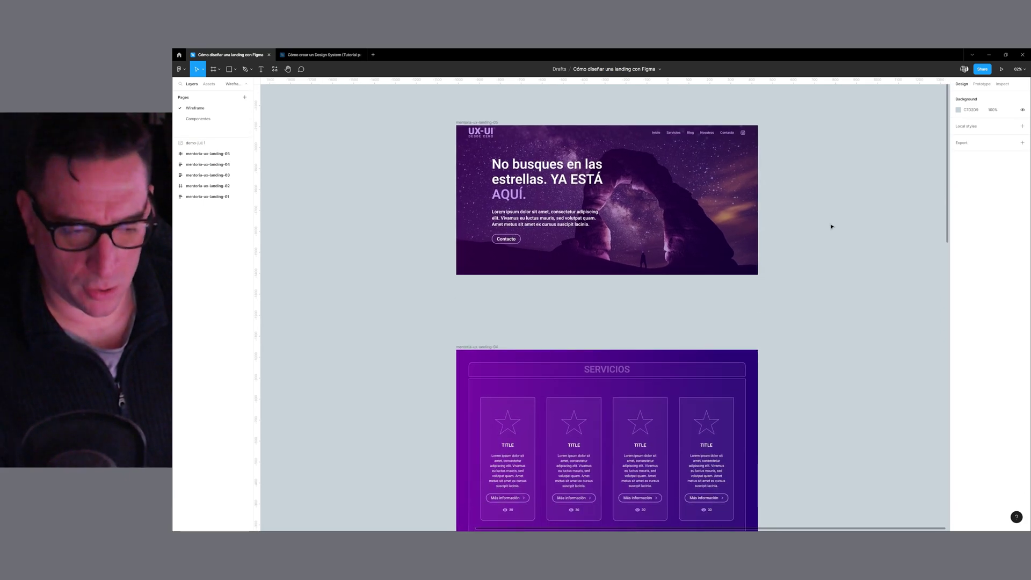
Scroll through the Servicios, Blog and Sobre Nosotros landing frames.
{"action": "scroll", "coordinate": [832, 226], "scroll_direction": "down", "scroll_amount": 5}
{"action": "scroll", "coordinate": [824, 267], "scroll_direction": "up", "scroll_amount": 5}
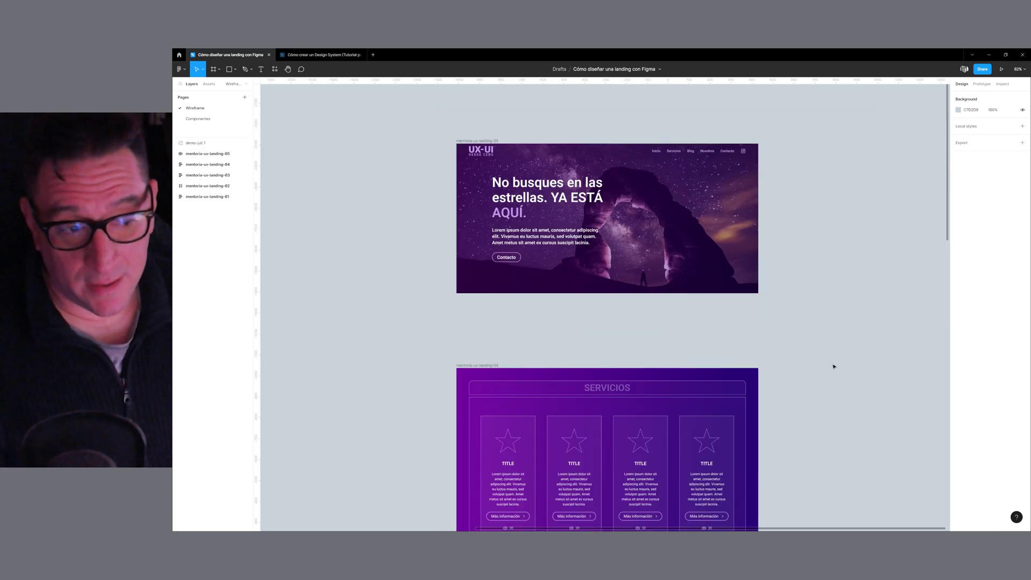
{"action": "scroll", "coordinate": [822, 468], "scroll_direction": "down", "scroll_amount": 4}
{"action": "scroll", "coordinate": [806, 430], "scroll_direction": "down", "scroll_amount": 1}
{"action": "scroll", "coordinate": [812, 296], "scroll_direction": "down", "scroll_amount": 5}
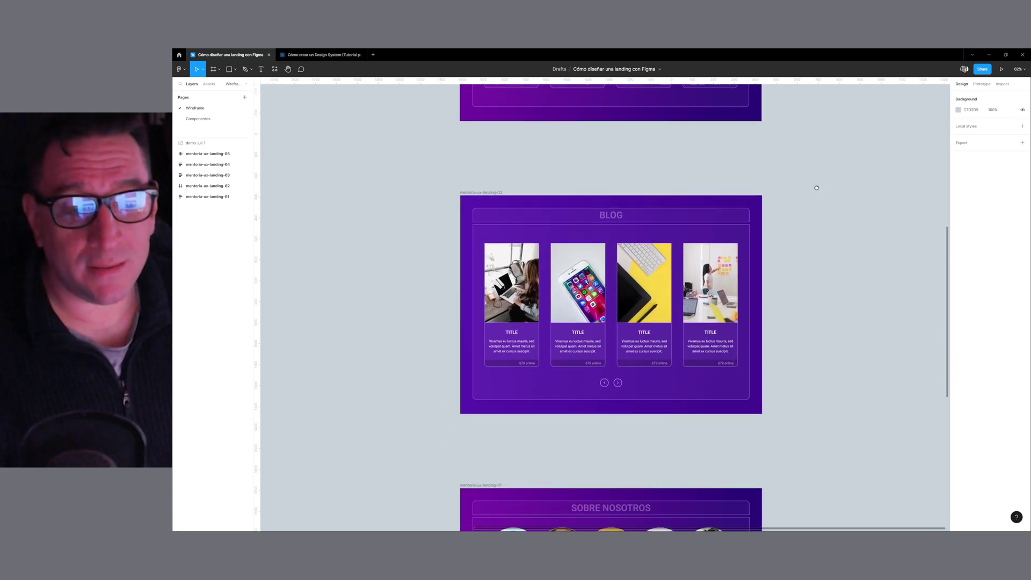
{"action": "scroll", "coordinate": [808, 204], "scroll_direction": "down", "scroll_amount": 1}
{"action": "scroll", "coordinate": [806, 236], "scroll_direction": "up", "scroll_amount": 1}
{"action": "scroll", "coordinate": [814, 350], "scroll_direction": "up", "scroll_amount": 5}
{"action": "scroll", "coordinate": [818, 425], "scroll_direction": "down", "scroll_amount": 2}
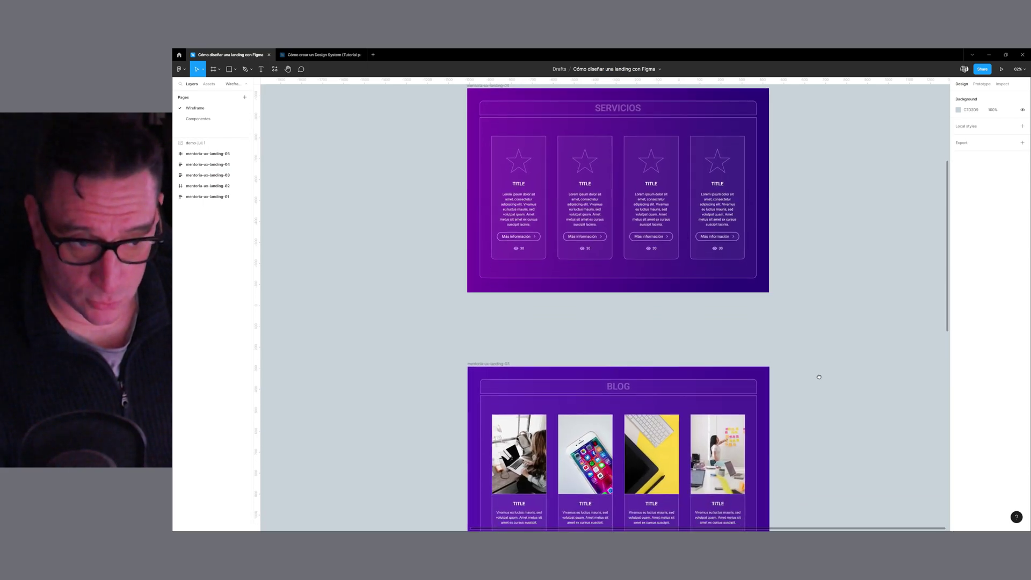
{"action": "scroll", "coordinate": [819, 378], "scroll_direction": "down", "scroll_amount": 3}
{"action": "scroll", "coordinate": [805, 426], "scroll_direction": "down", "scroll_amount": 3}
{"action": "scroll", "coordinate": [821, 414], "scroll_direction": "down", "scroll_amount": 2}
{"action": "scroll", "coordinate": [817, 302], "scroll_direction": "down", "scroll_amount": 1}
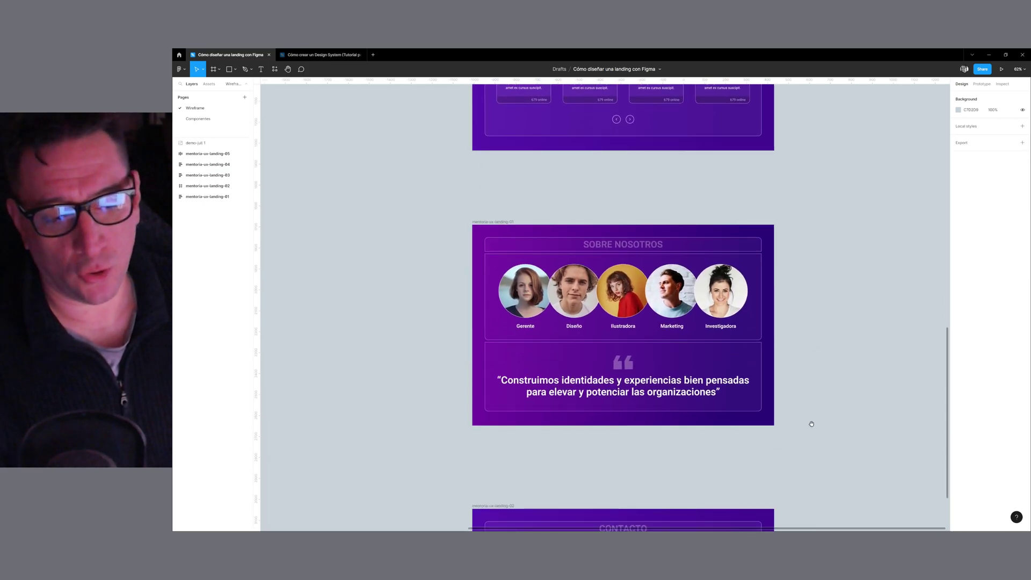
{"action": "scroll", "coordinate": [819, 354], "scroll_direction": "down", "scroll_amount": 2}
{"action": "scroll", "coordinate": [824, 349], "scroll_direction": "up", "scroll_amount": 6}
{"action": "scroll", "coordinate": [822, 371], "scroll_direction": "up", "scroll_amount": 2}
{"action": "scroll", "coordinate": [824, 376], "scroll_direction": "up", "scroll_amount": 2}
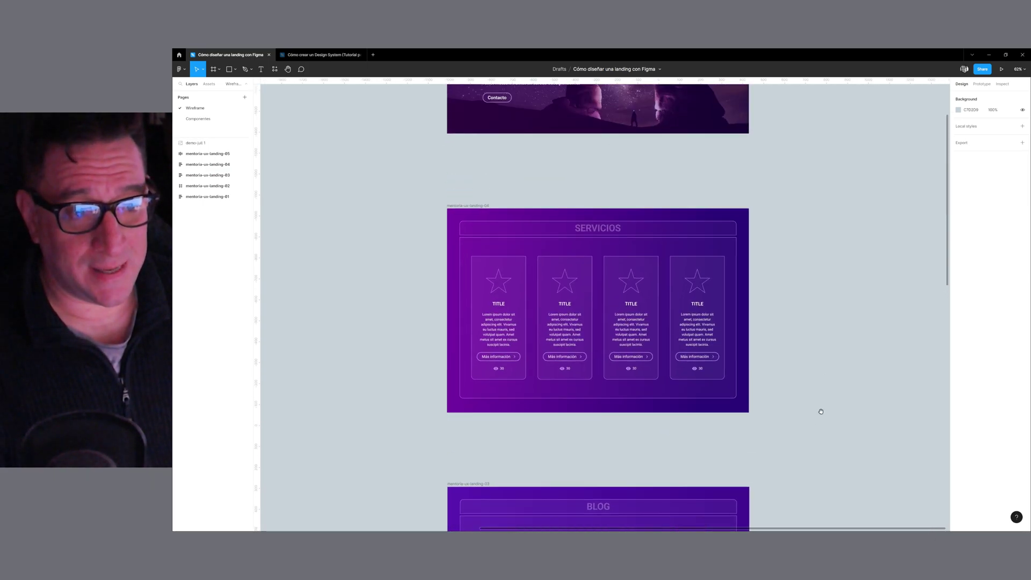
{"action": "scroll", "coordinate": [820, 411], "scroll_direction": "up", "scroll_amount": 3}
{"action": "scroll", "coordinate": [859, 387], "scroll_direction": "up", "scroll_amount": 1}
Return to the 'Cómo crear un Design System' file with its empty Styles page.
{"action": "scroll", "coordinate": [869, 424], "scroll_direction": "down", "scroll_amount": 1}
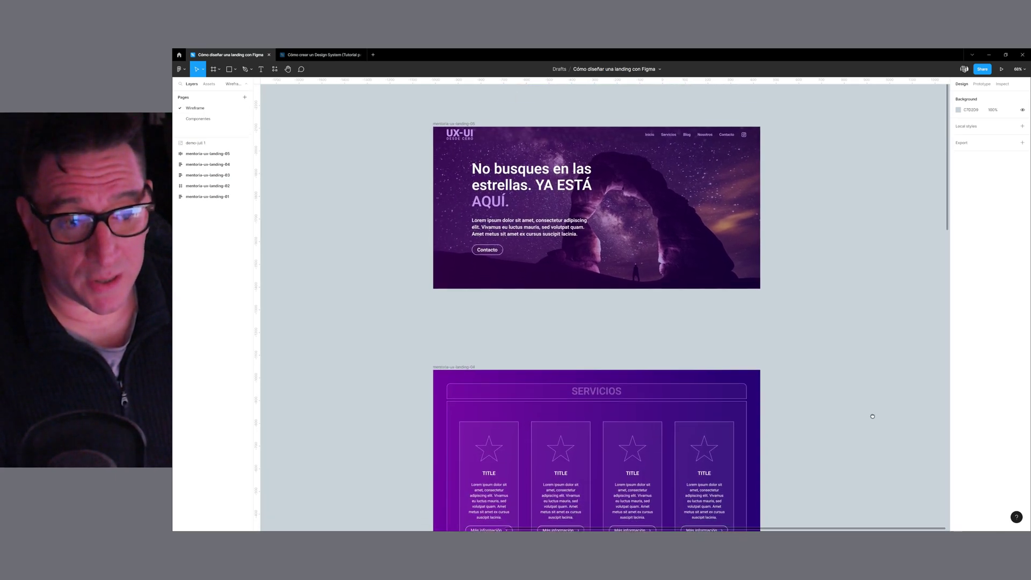
{"action": "scroll", "coordinate": [873, 376], "scroll_direction": "down", "scroll_amount": 2}
{"action": "scroll", "coordinate": [862, 376], "scroll_direction": "down", "scroll_amount": 2}
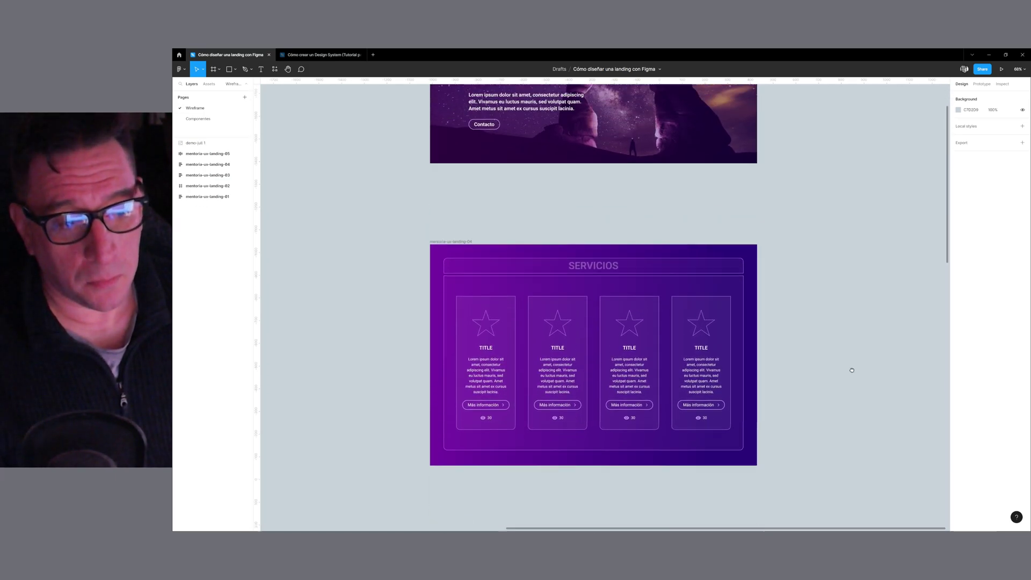
{"action": "scroll", "coordinate": [838, 338], "scroll_direction": "up", "scroll_amount": 3}
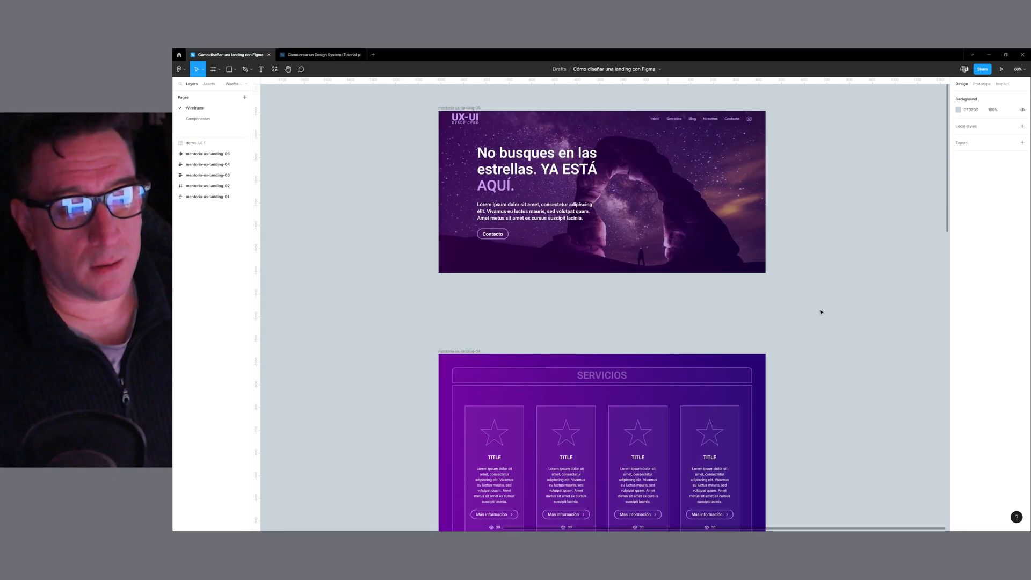
{"action": "left_click", "coordinate": [339, 55]}
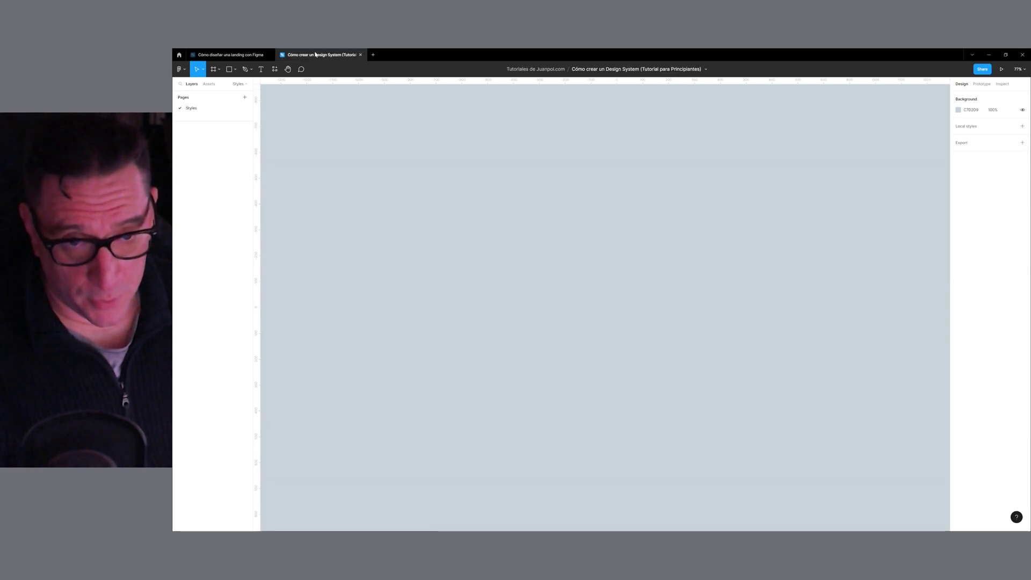
{"action": "left_click", "coordinate": [230, 56]}
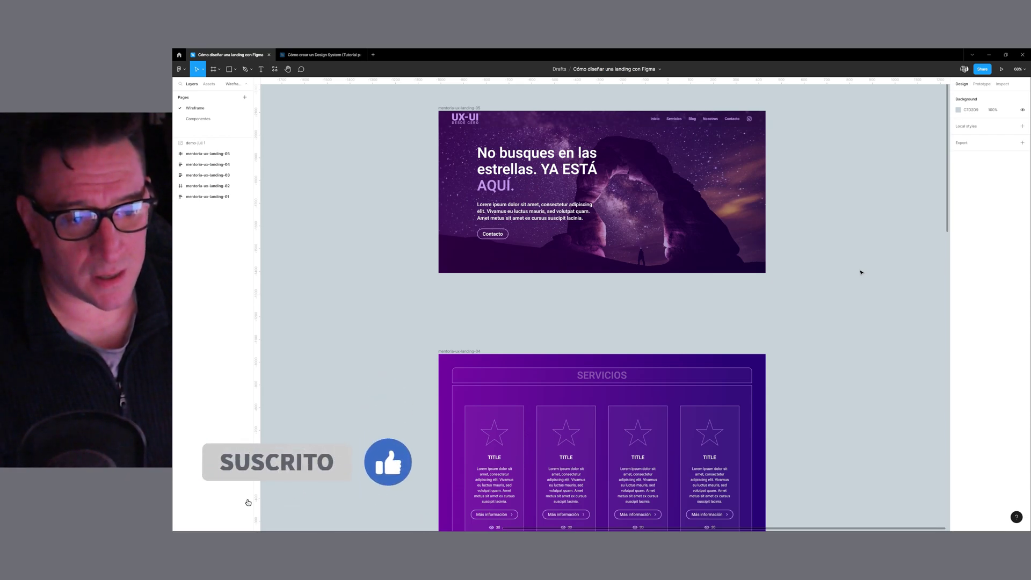
{"action": "scroll", "coordinate": [863, 301], "scroll_direction": "up", "scroll_amount": 1}
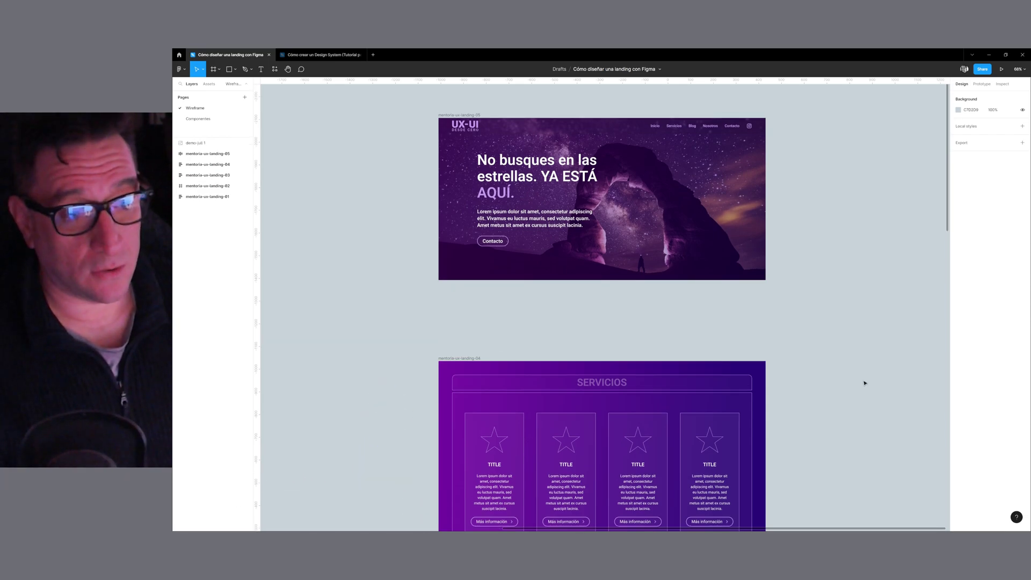
{"action": "left_click", "coordinate": [332, 54]}
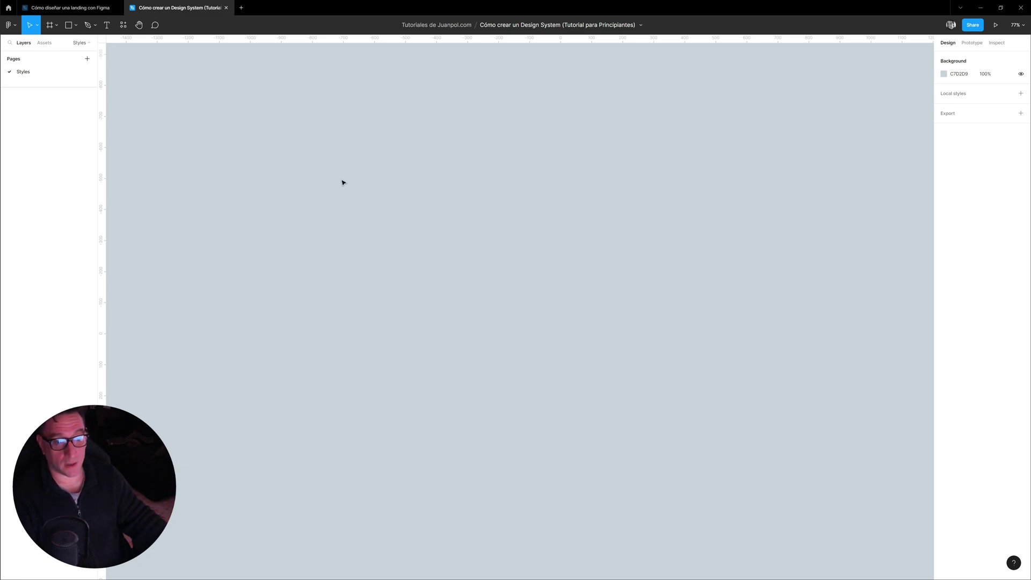
Create a text layer reading 'Display 1' on the Styles page canvas.
{"action": "key", "text": "t"}
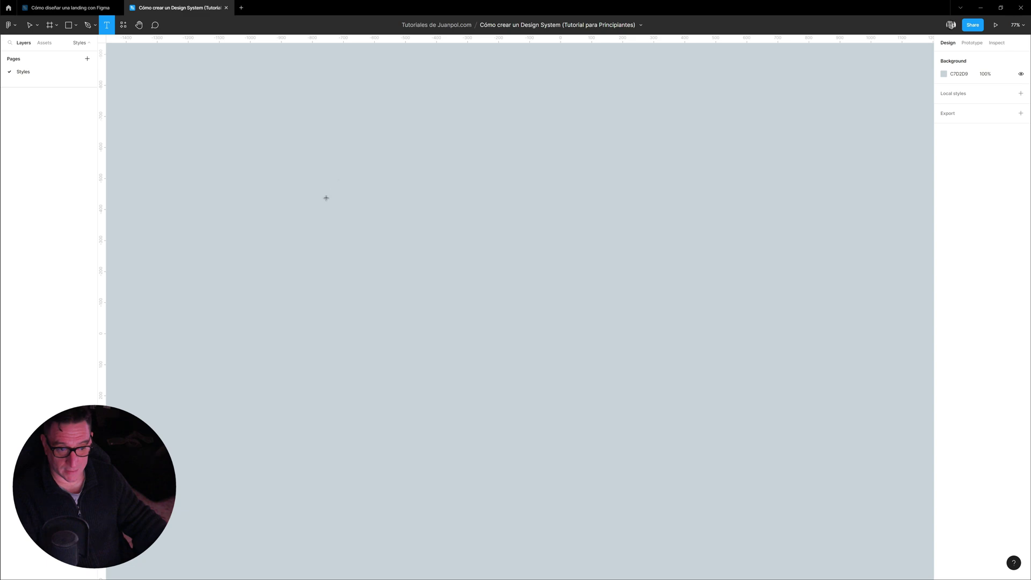
{"action": "left_click", "coordinate": [326, 197]}
{"action": "type", "text": "ispl"}
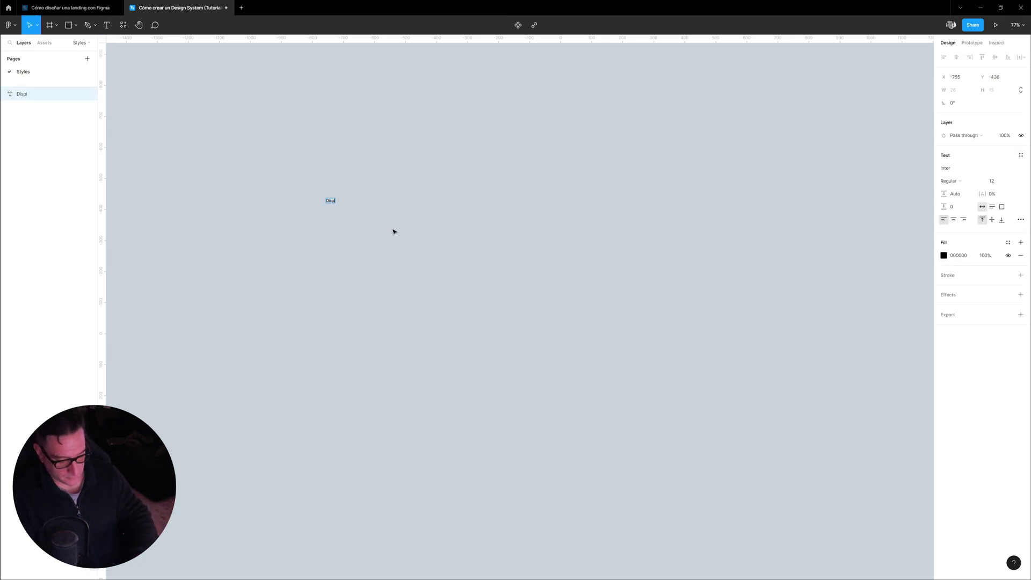
{"action": "type", "text": "ay 1"}
{"action": "mouse_move", "coordinate": [531, 310]}
{"action": "left_mouse_down"}
{"action": "mouse_move", "coordinate": [340, 197]}
{"action": "mouse_move", "coordinate": [288, 149]}
{"action": "left_mouse_up"}
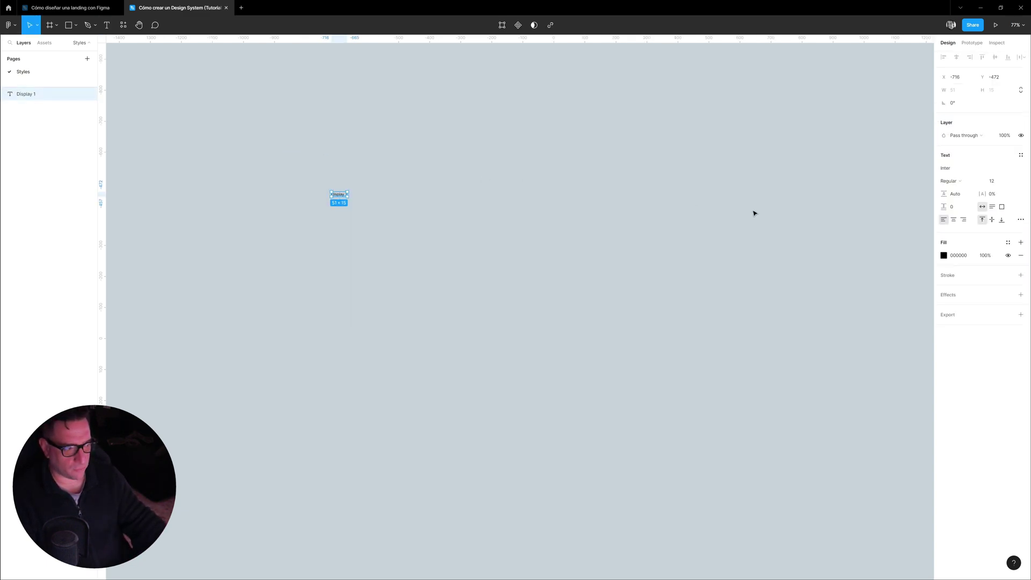
Change the Display 1 text's font family from Inter to Roboto.
{"action": "left_click", "coordinate": [959, 171]}
{"action": "type", "text": "Roboto"}
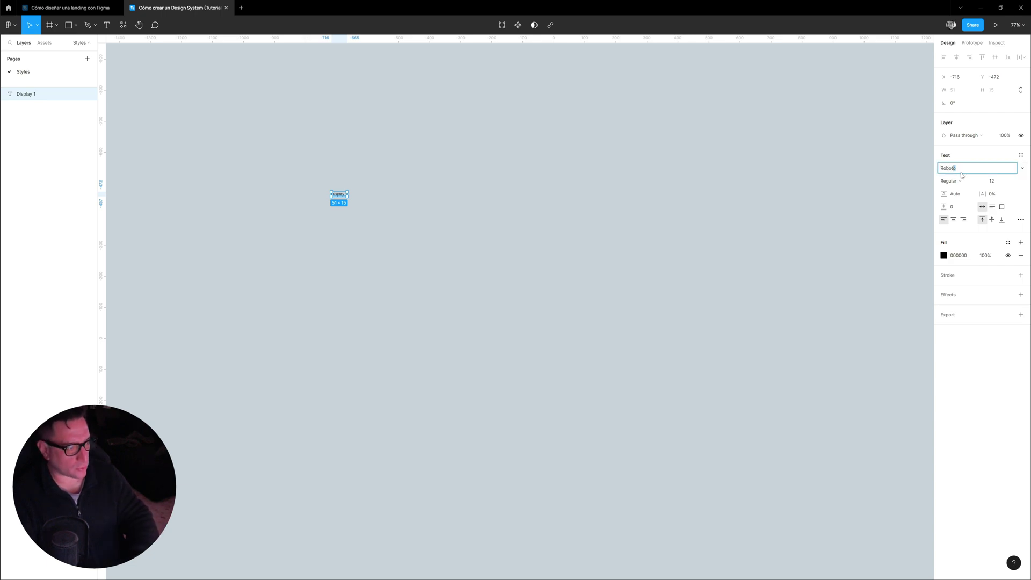
{"action": "left_click", "coordinate": [591, 275]}
{"action": "left_click_drag", "start_coordinate": [285, 163], "coordinate": [435, 246]}
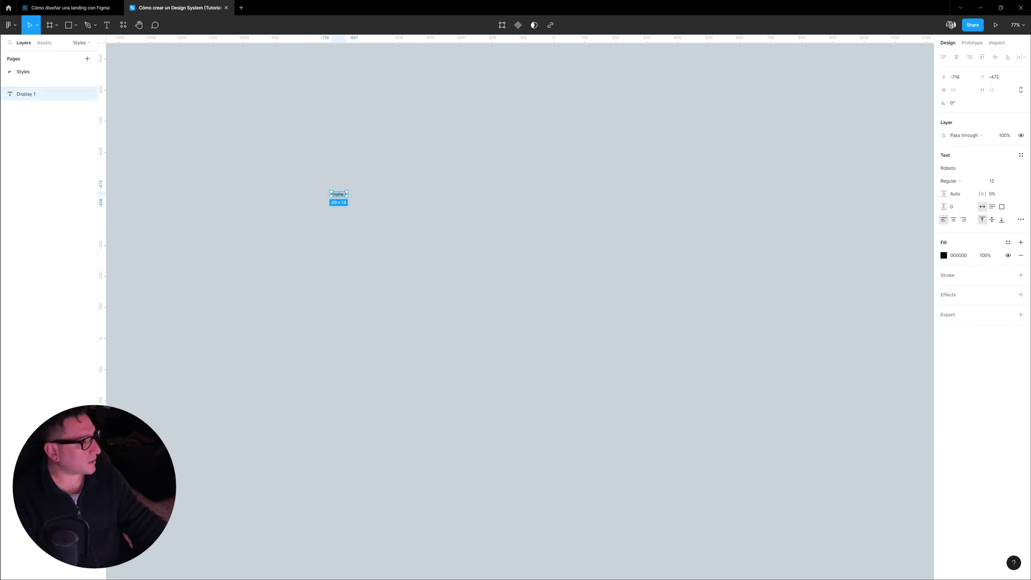
{"action": "left_click_drag", "start_coordinate": [322, 172], "coordinate": [354, 207]}
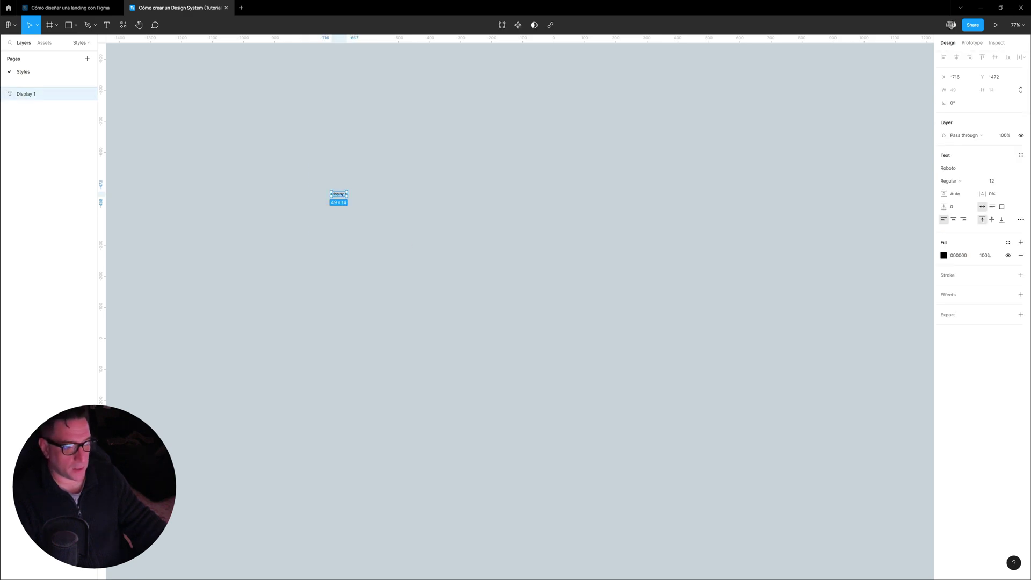
{"action": "left_click", "coordinate": [995, 186]}
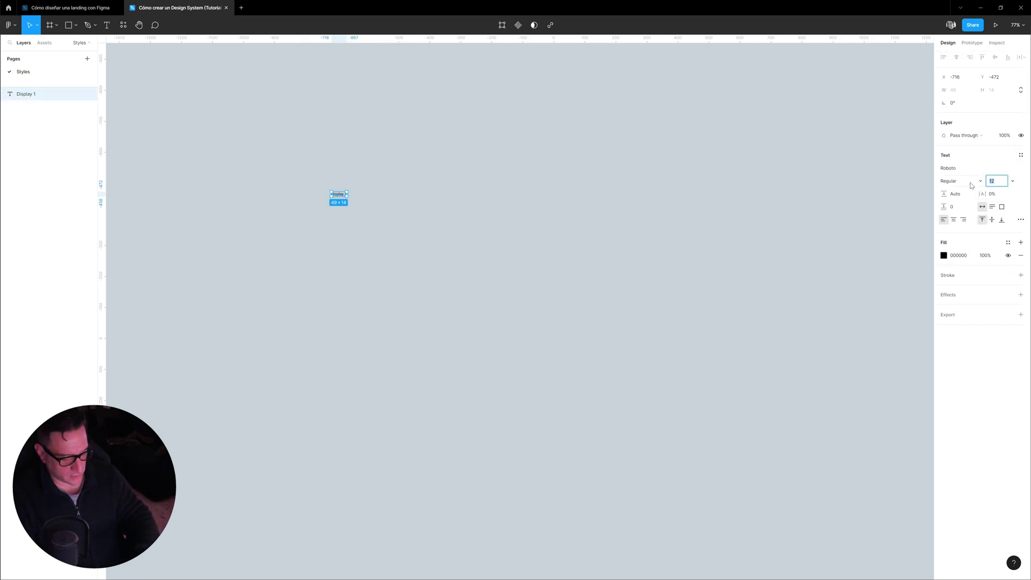
Give Display 1 font size 80, line height 88 and -1% letter spacing.
{"action": "type", "text": "80"}
{"action": "key", "text": "Return"}
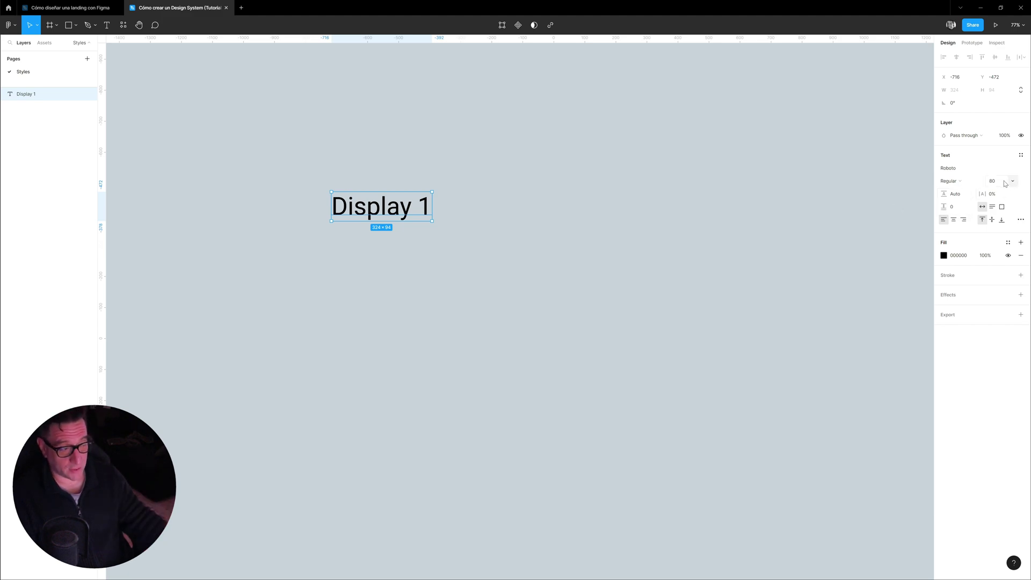
{"action": "left_click", "coordinate": [964, 199]}
{"action": "type", "text": "88"}
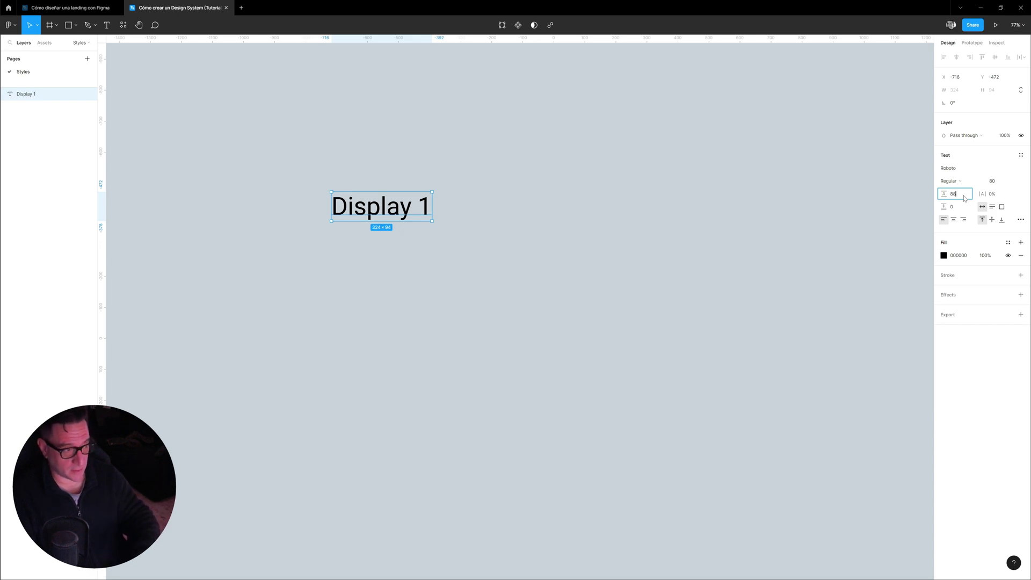
{"action": "key", "text": "Return"}
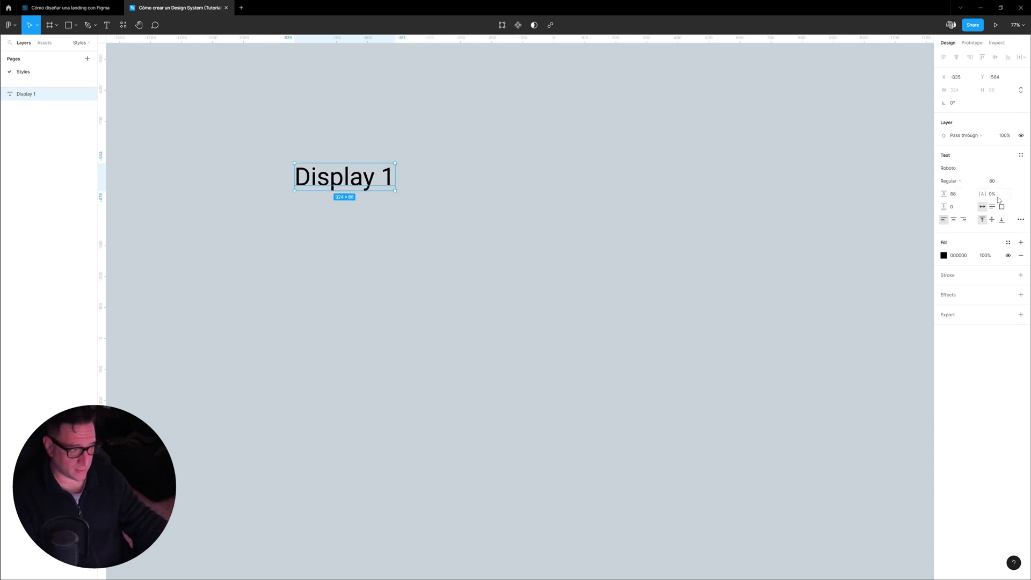
{"action": "left_click", "coordinate": [997, 195]}
{"action": "type", "text": "-1"}
{"action": "key", "text": "Return"}
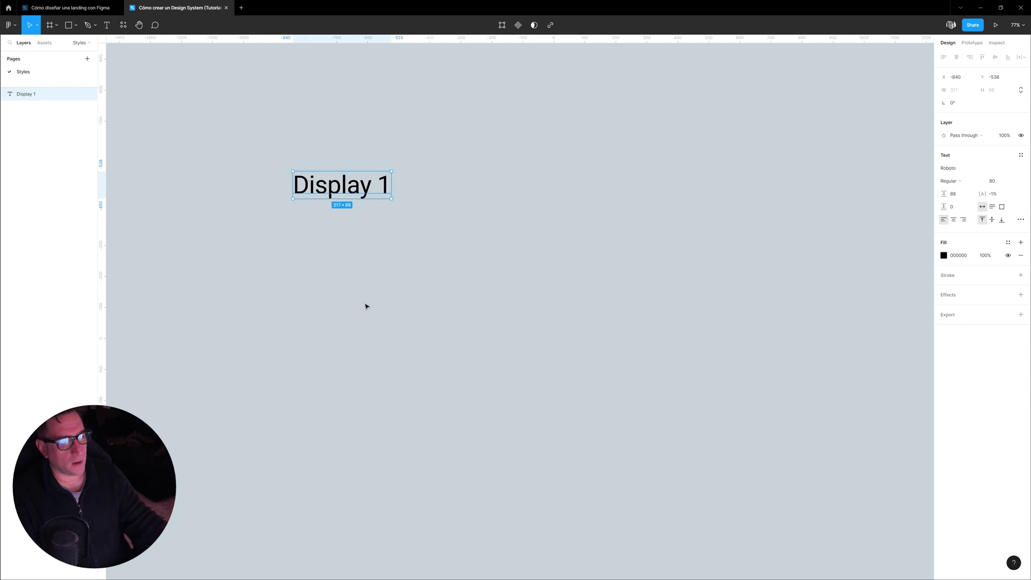
Change the Display 1 font weight to SemiBold.
{"action": "left_click", "coordinate": [951, 181]}
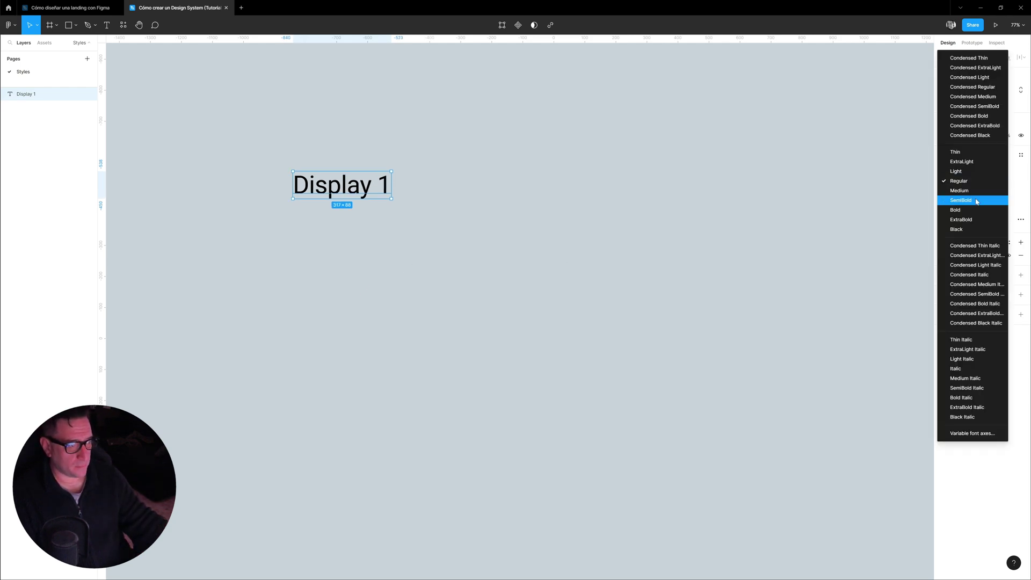
{"action": "left_click", "coordinate": [967, 200]}
{"action": "scroll", "coordinate": [535, 252], "scroll_direction": "up", "scroll_amount": 1}
{"action": "left_click_drag", "start_coordinate": [535, 252], "coordinate": [280, 120]}
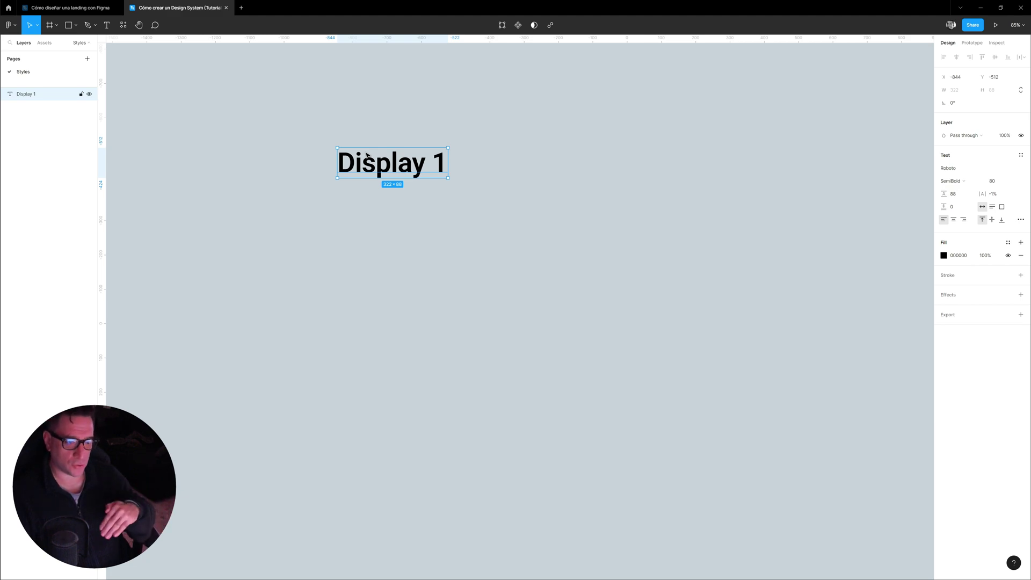
Duplicate Display 1 below itself and rename the copy 'Display 2'.
{"action": "left_click_drag", "start_coordinate": [367, 155], "coordinate": [379, 234], "text": "alt"}
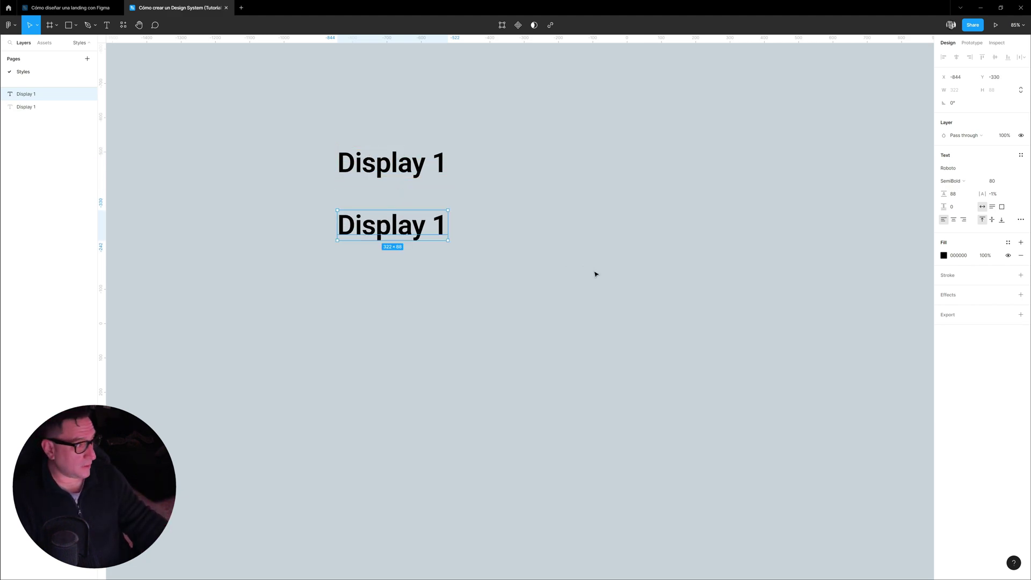
{"action": "double_click", "coordinate": [450, 227]}
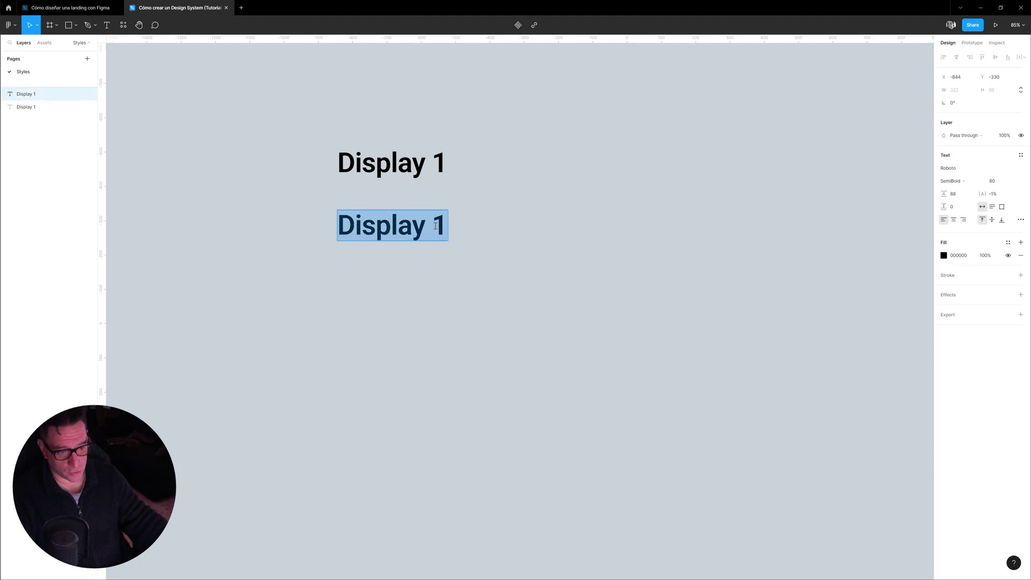
{"action": "type", "text": "2"}
{"action": "key", "text": "Escape"}
{"action": "left_click", "coordinate": [497, 257]}
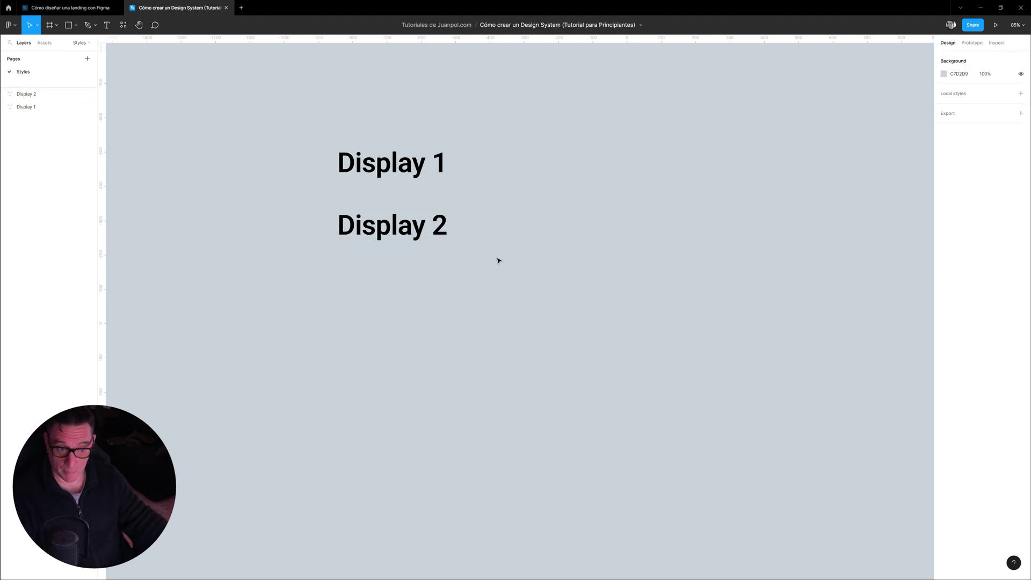
{"action": "left_click", "coordinate": [418, 237]}
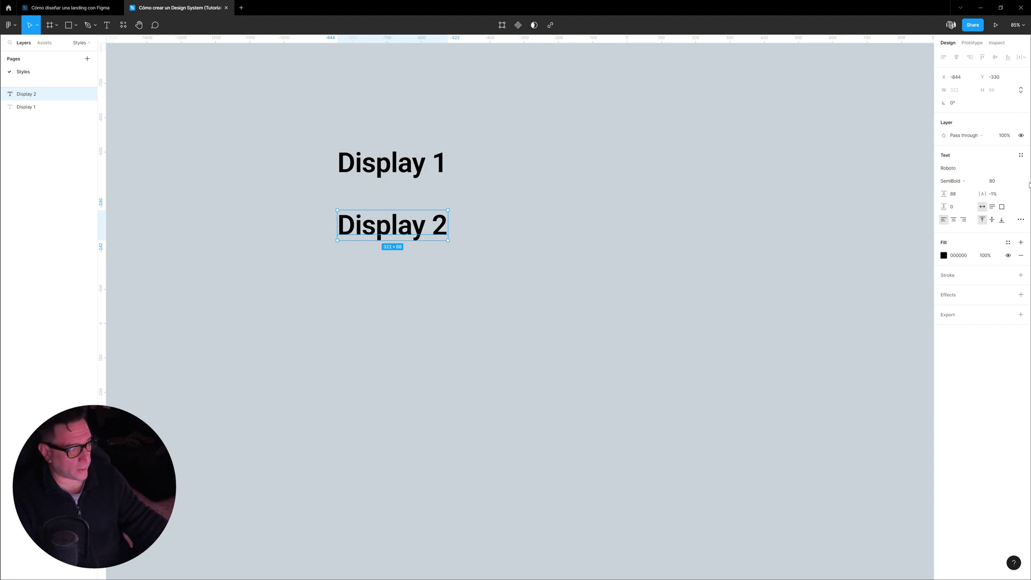
Set Display 2 to font size 48 with 56 line height.
{"action": "left_click", "coordinate": [992, 181]}
{"action": "type", "text": "48"}
{"action": "key", "text": "Return"}
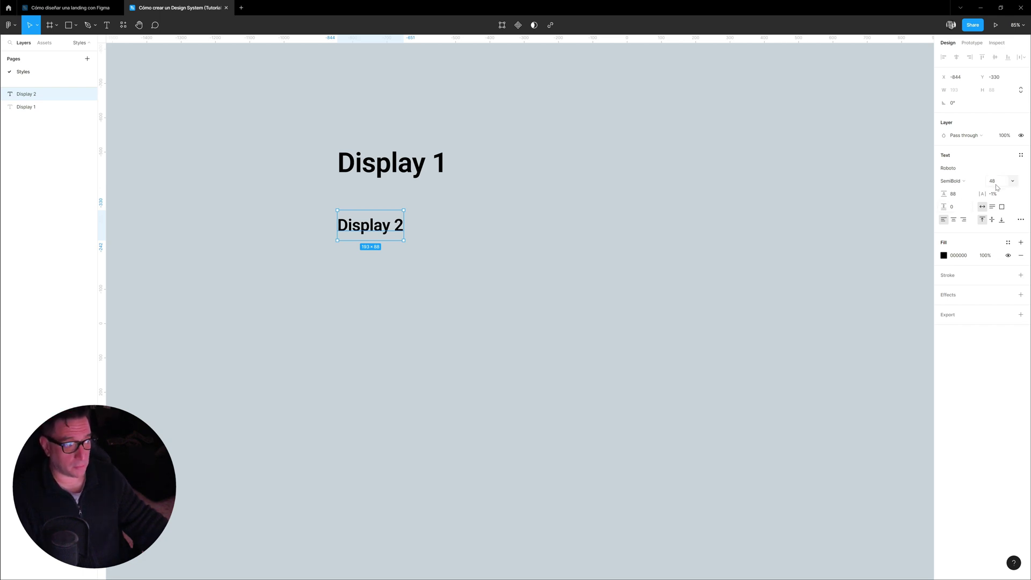
{"action": "left_click", "coordinate": [953, 193]}
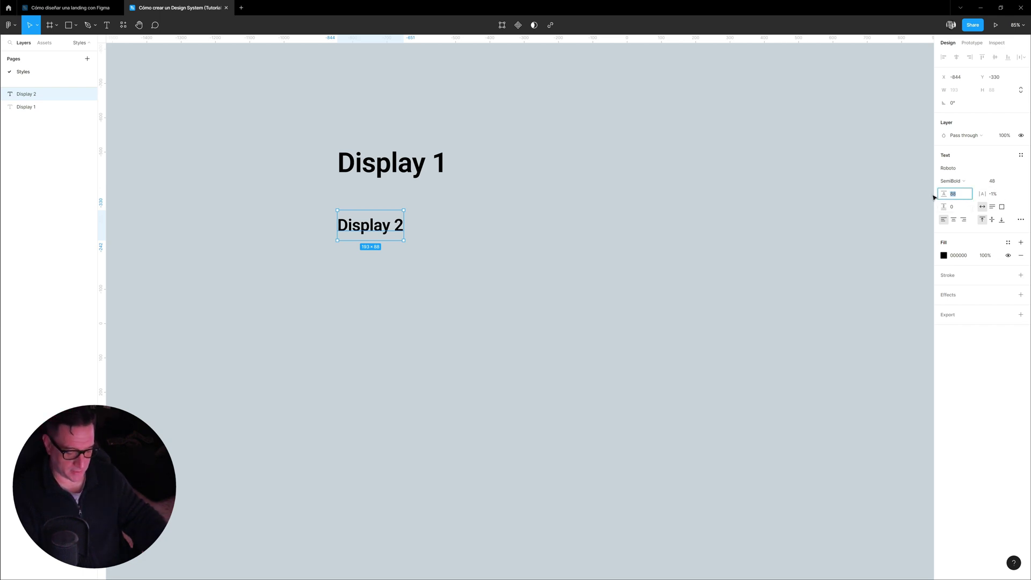
{"action": "type", "text": "56"}
{"action": "key", "text": "Return"}
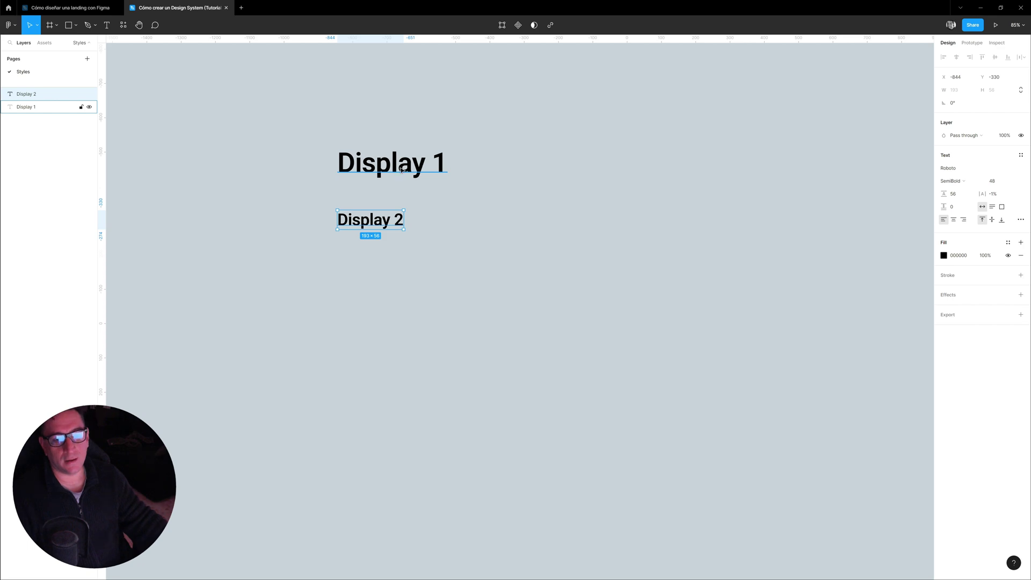
Nudge Display 2 to sit 100 px below Display 1, then view at 100%.
{"action": "key", "text": "alt"}
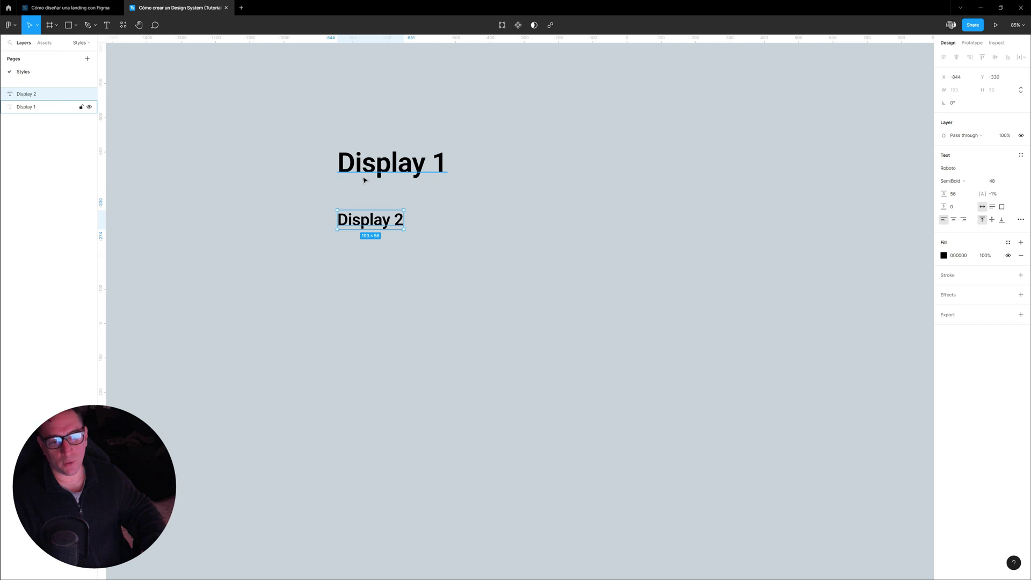
{"action": "key", "text": "Down"}
{"action": "key", "text": "Down"}
{"action": "key", "text": "Down"}
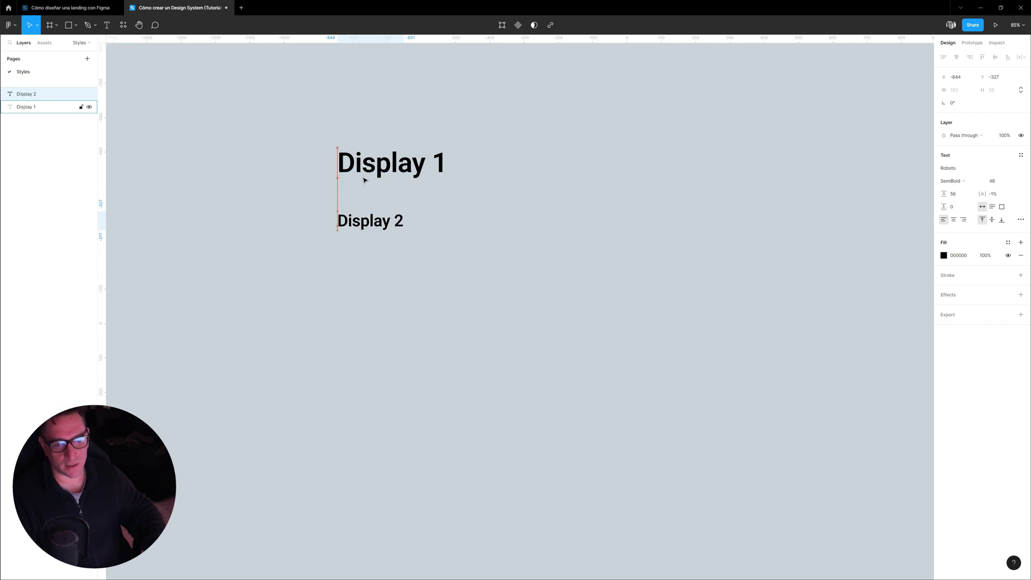
{"action": "key", "text": "Down"}
{"action": "key", "text": "Down"}
{"action": "key", "text": "Down"}
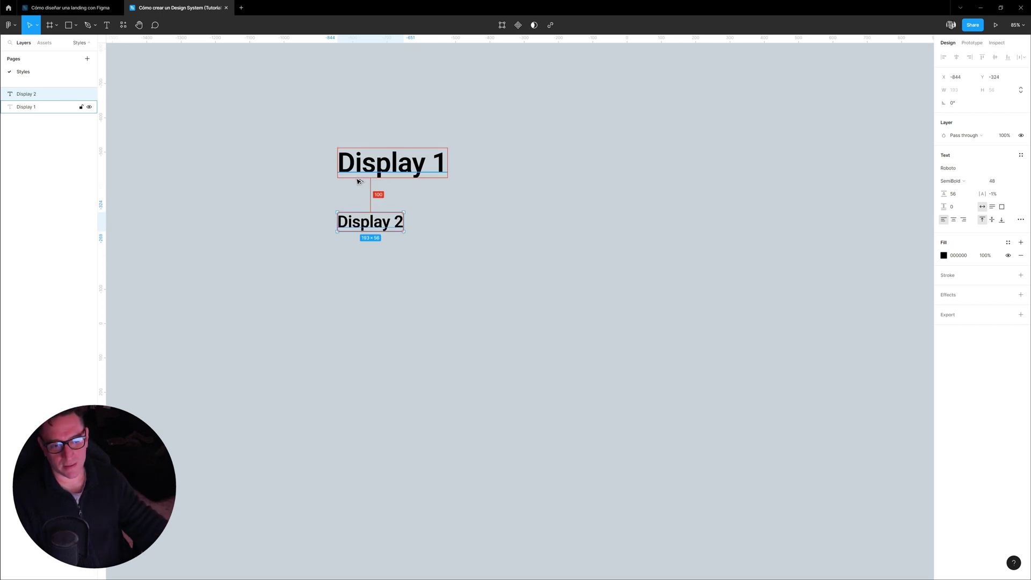
{"action": "left_click", "coordinate": [435, 212]}
{"action": "scroll", "coordinate": [392, 323], "scroll_direction": "down", "scroll_amount": 3}
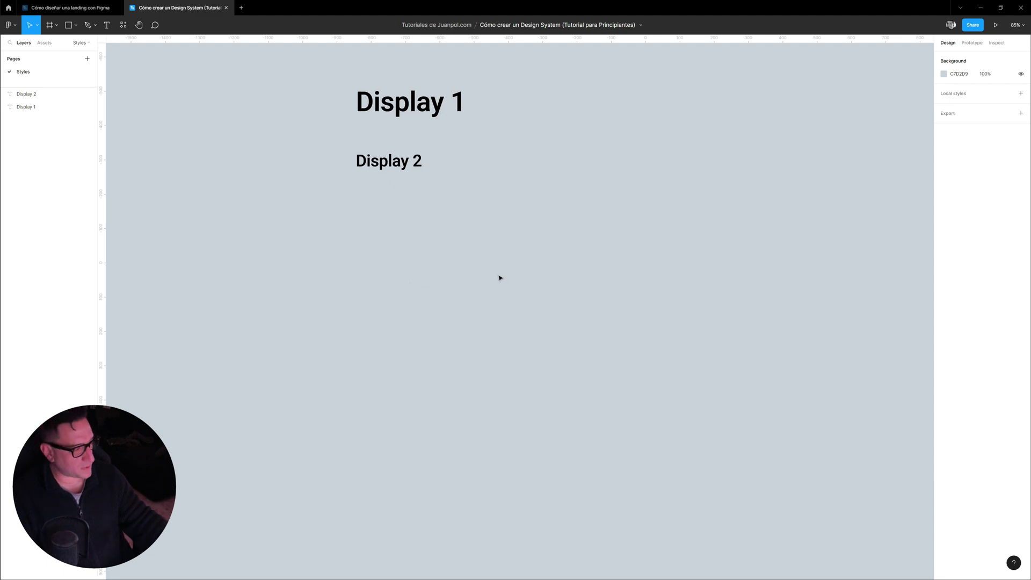
{"action": "key", "text": "shift+0"}
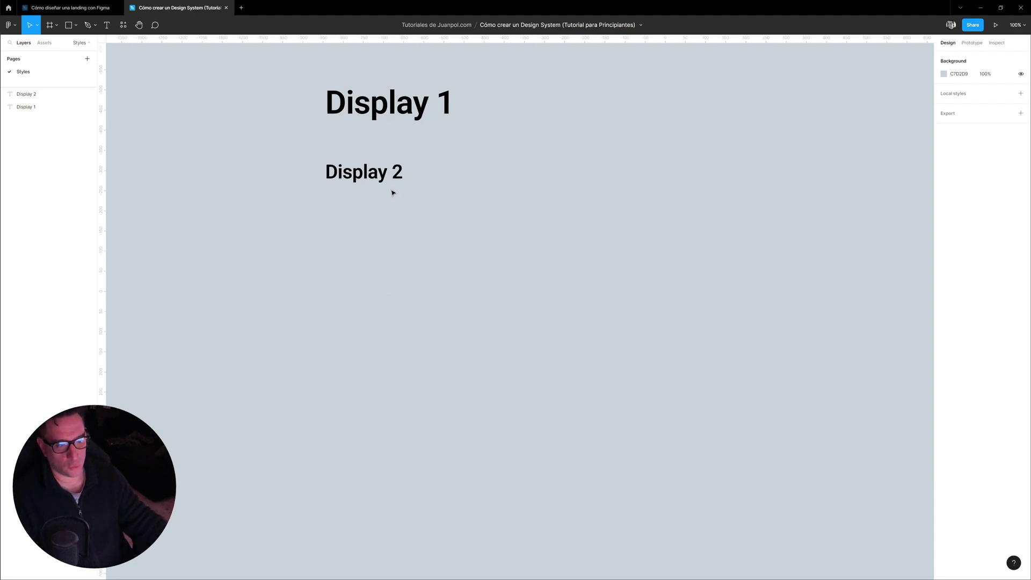
Duplicate Display 2 as 'Heading 1' with font size 32 and line height 40.
{"action": "left_click_drag", "start_coordinate": [376, 179], "coordinate": [382, 245]}
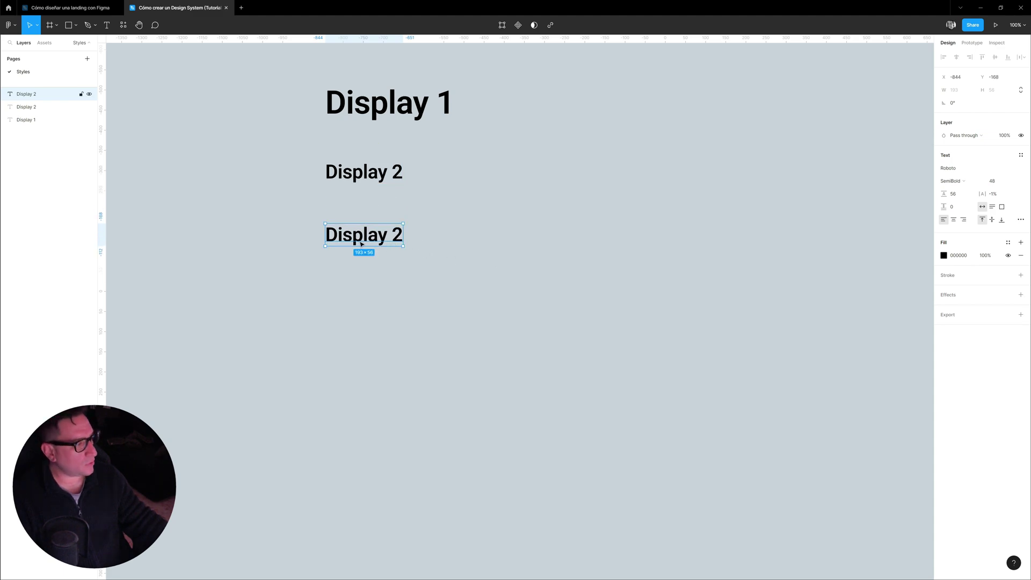
{"action": "double_click", "coordinate": [361, 244]}
{"action": "key", "text": "Left"}
{"action": "key", "text": "ctrl+shift+Right"}
{"action": "type", "text": "H"}
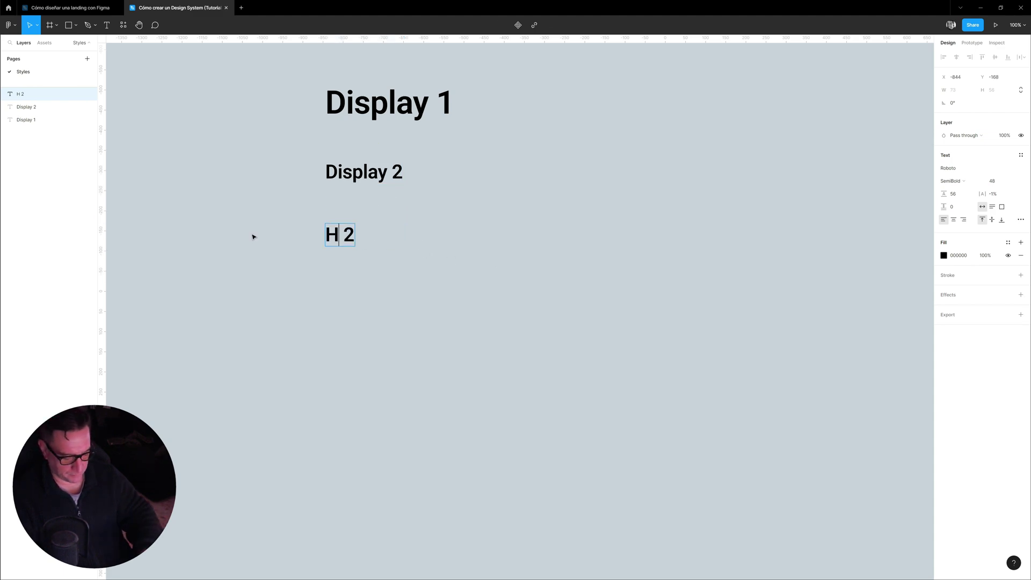
{"action": "type", "text": "eading 1"}
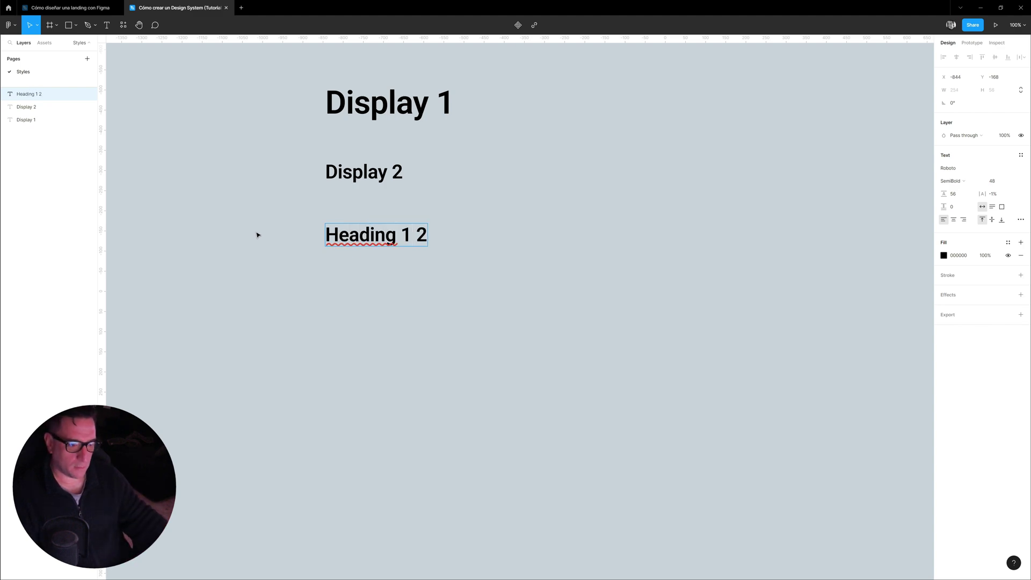
{"action": "key", "text": "BackSpace"}
{"action": "key", "text": "BackSpace"}
{"action": "key", "text": "Escape"}
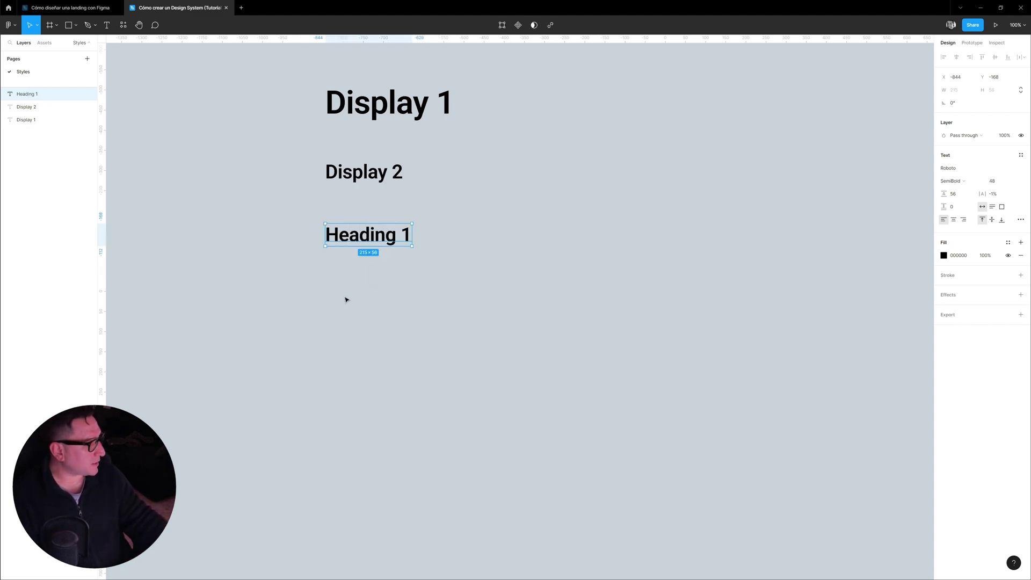
{"action": "left_click", "coordinate": [992, 181]}
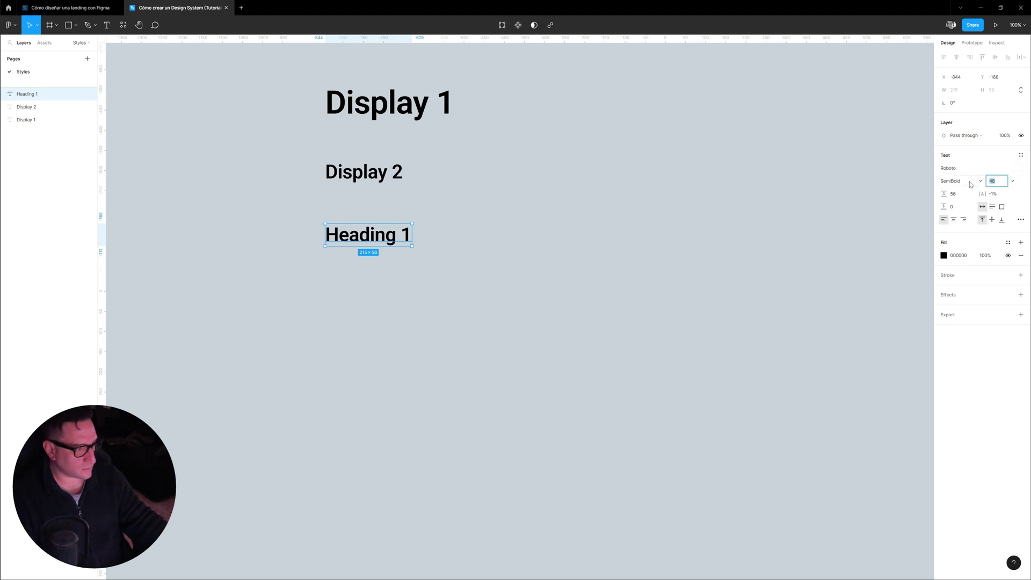
{"action": "type", "text": "32"}
{"action": "key", "text": "Return"}
{"action": "left_click", "coordinate": [948, 194]}
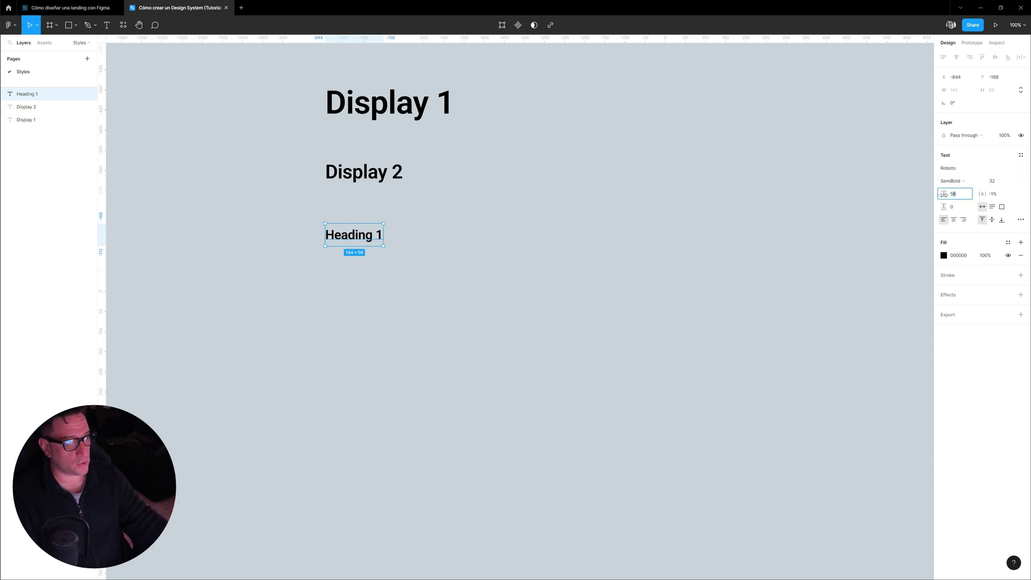
{"action": "type", "text": "40"}
{"action": "key", "text": "Return"}
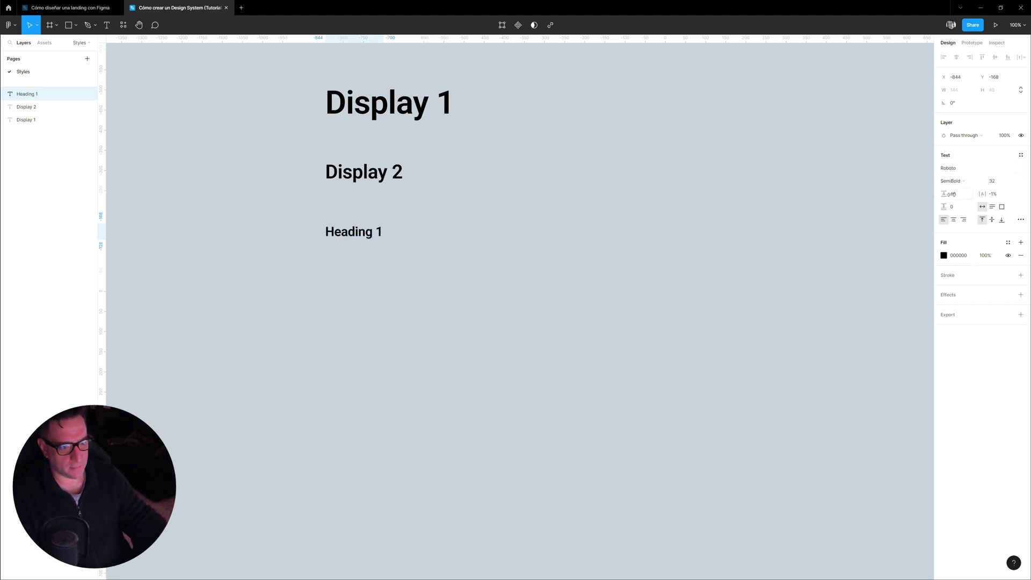
Duplicate Heading 1 as 'Heading 2' with font size 24 and line height 32.
{"action": "left_click_drag", "start_coordinate": [369, 235], "coordinate": [369, 291]}
{"action": "double_click", "coordinate": [368, 291]}
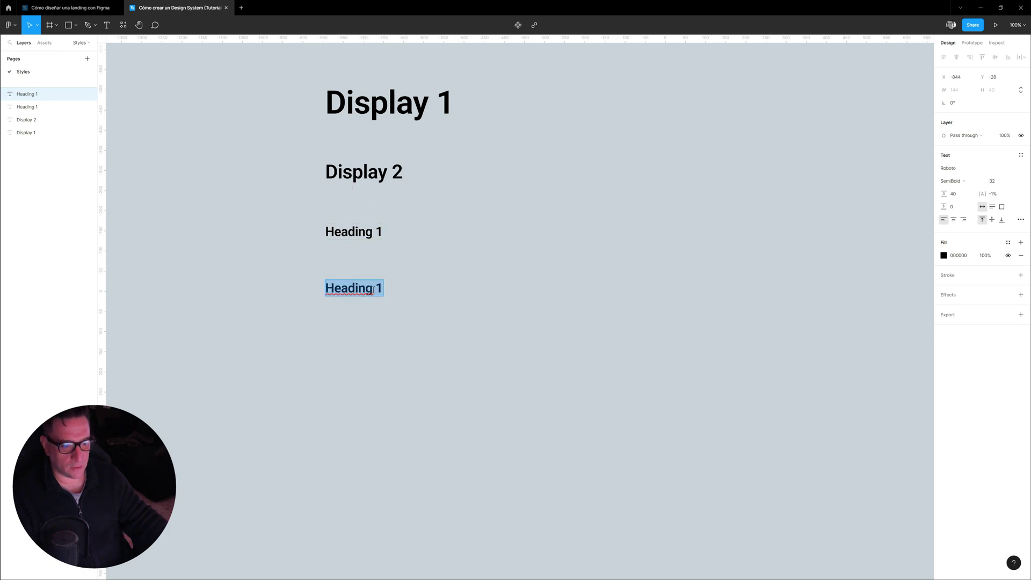
{"action": "key", "text": "Right"}
{"action": "key", "text": "BackSpace"}
{"action": "type", "text": "2"}
{"action": "key", "text": "Escape"}
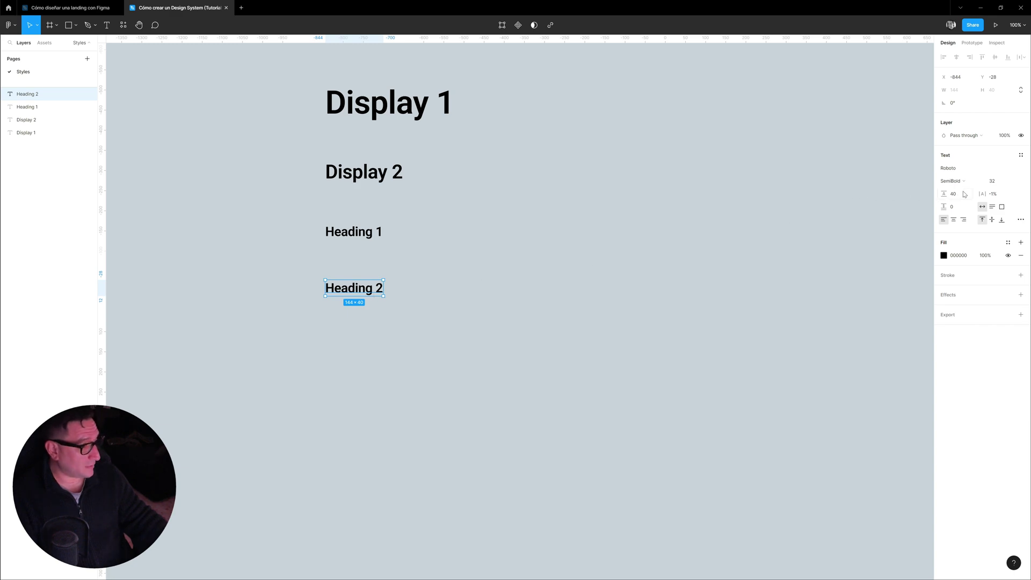
{"action": "left_click", "coordinate": [988, 183]}
{"action": "type", "text": "24"}
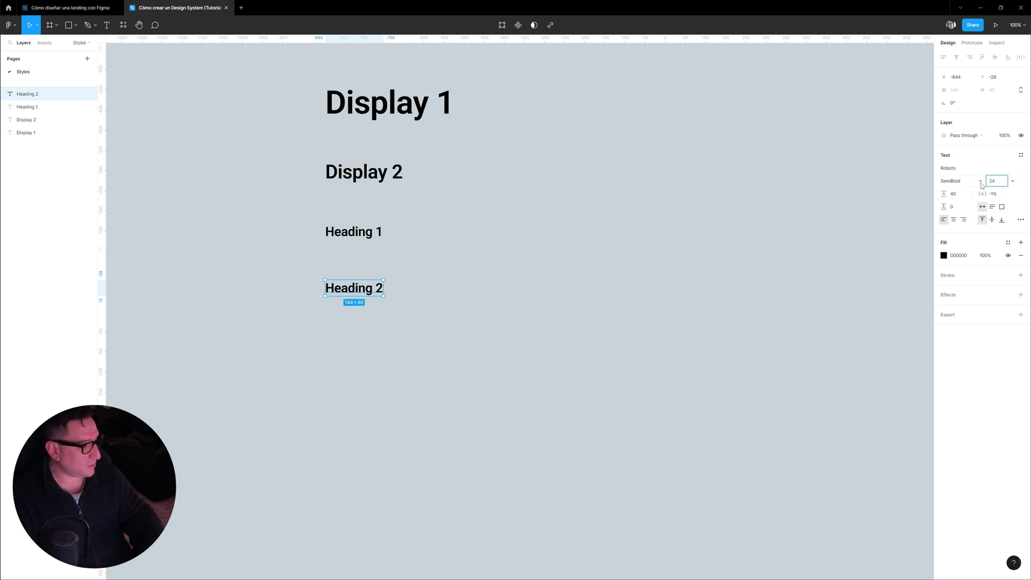
{"action": "key", "text": "Return"}
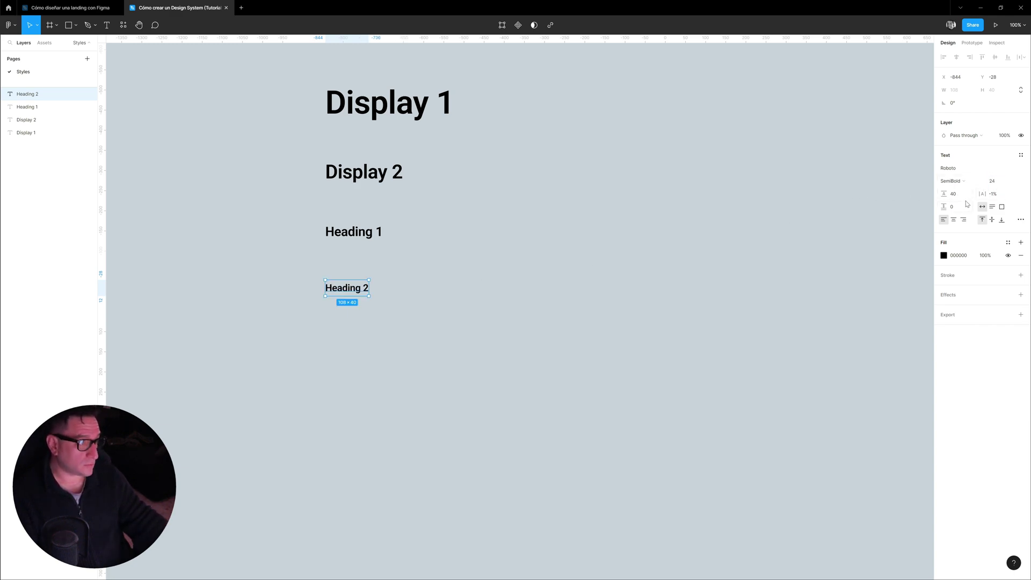
{"action": "left_click", "coordinate": [941, 194]}
{"action": "type", "text": "32"}
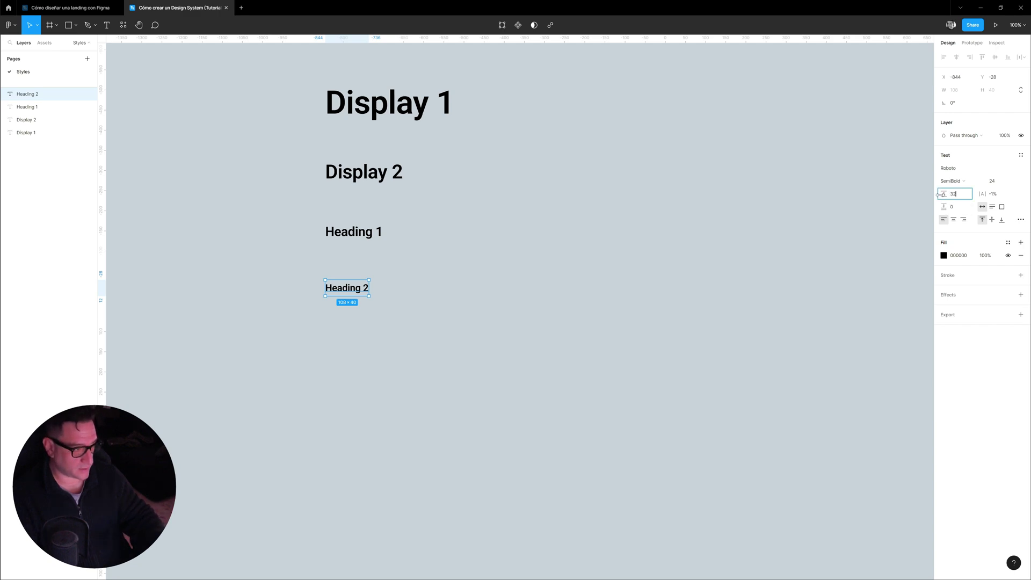
{"action": "key", "text": "Return"}
Duplicate Heading 2 as 'Heading 3' with font size 20 and line height 28.
{"action": "left_click_drag", "start_coordinate": [346, 288], "coordinate": [345, 344], "text": "alt"}
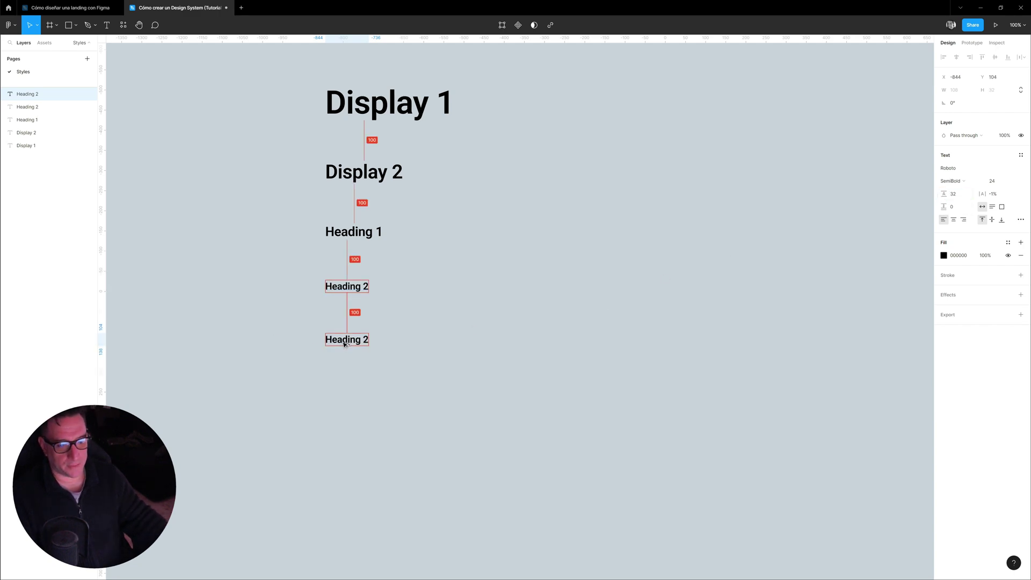
{"action": "key", "text": "Return"}
{"action": "type", "text": "Heading 3"}
{"action": "key", "text": "Escape"}
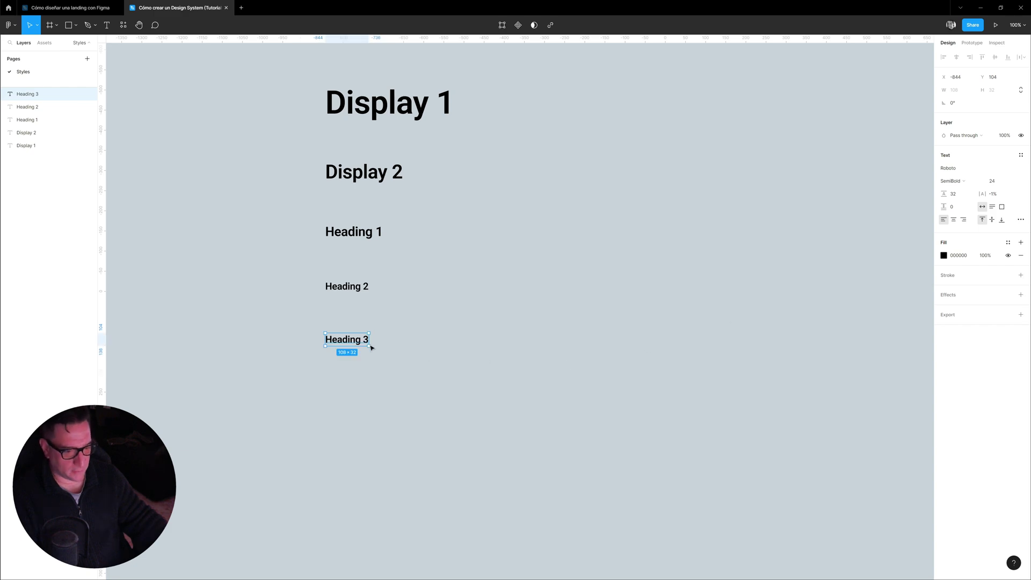
{"action": "left_click", "coordinate": [993, 181]}
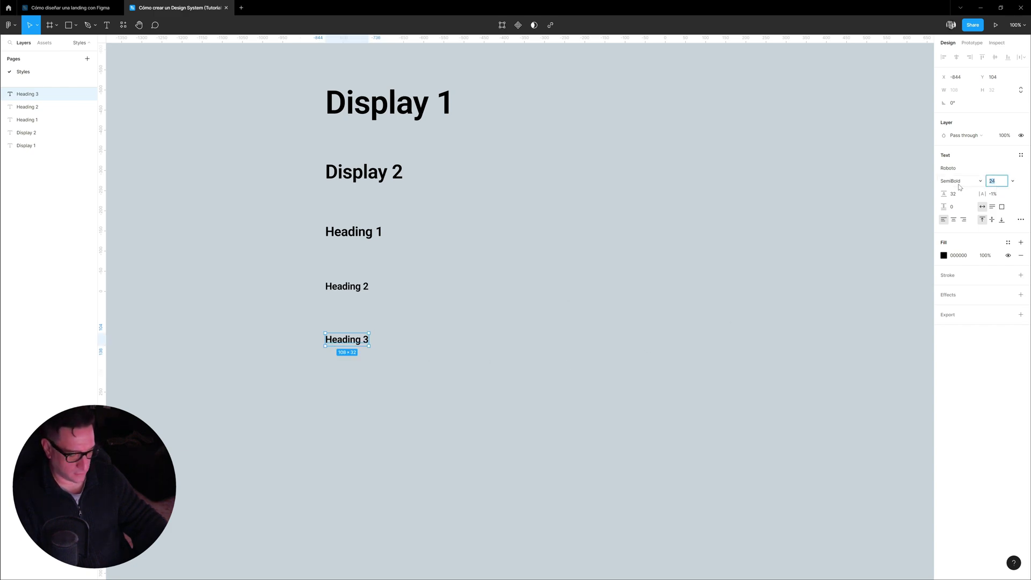
{"action": "type", "text": "20"}
{"action": "key", "text": "Tab"}
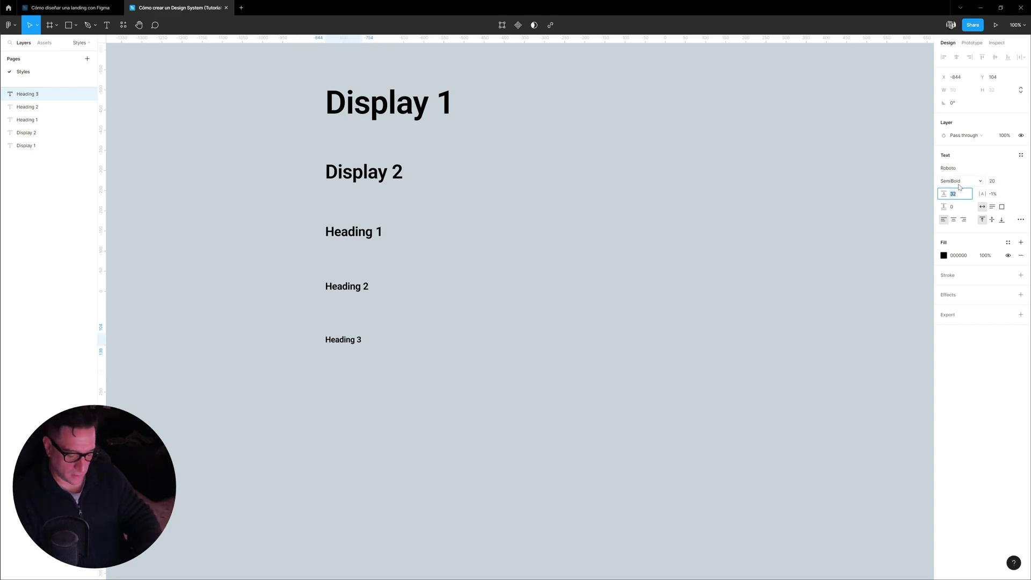
{"action": "type", "text": "28"}
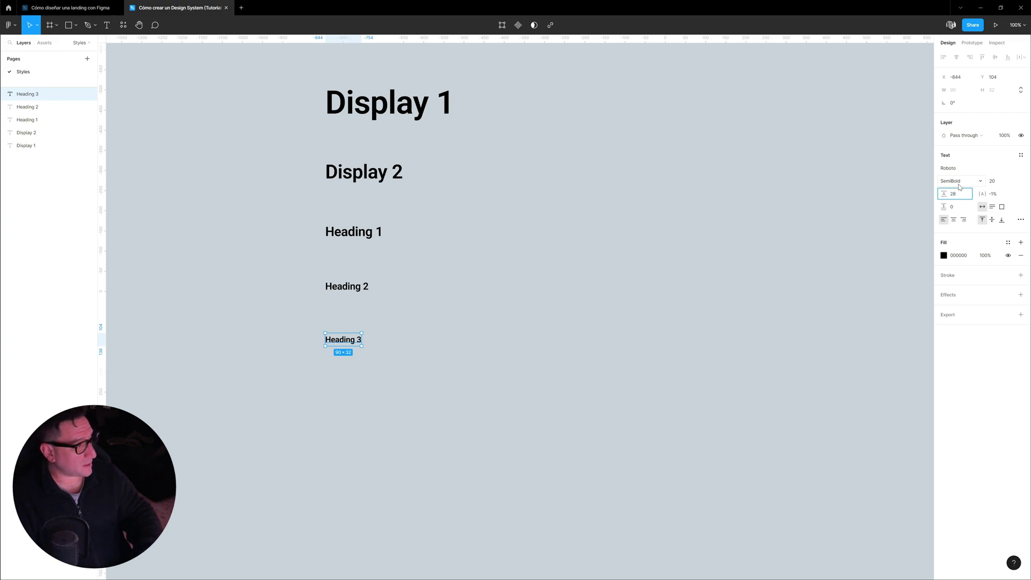
{"action": "key", "text": "Return"}
Duplicate Heading 3 below itself and retype the copy as 'Body 1'.
{"action": "scroll", "coordinate": [390, 235], "scroll_direction": "down", "scroll_amount": 3}
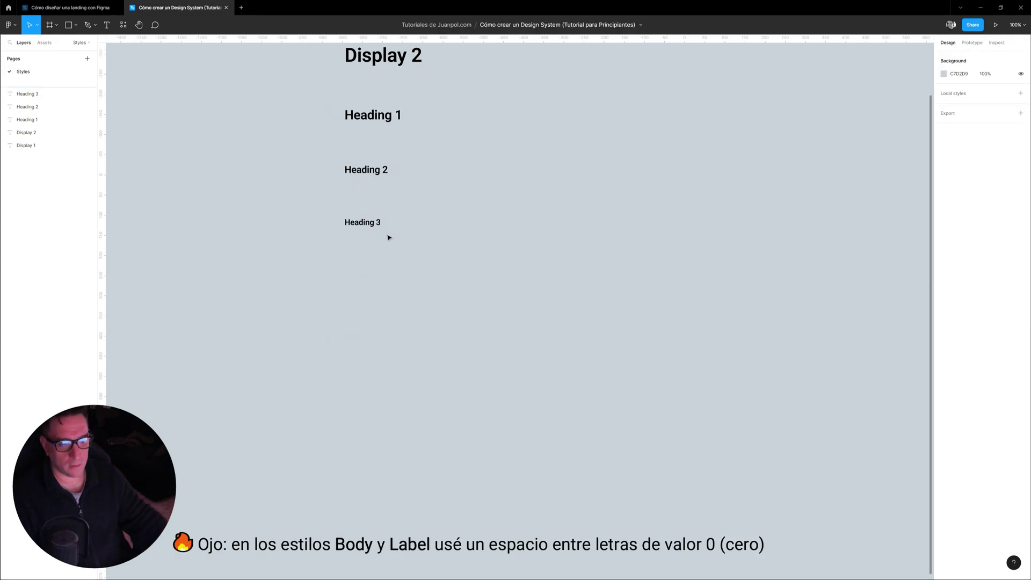
{"action": "mouse_move", "coordinate": [356, 226]}
{"action": "left_mouse_down"}
{"action": "mouse_move", "coordinate": [356, 279]}
{"action": "mouse_move", "coordinate": [420, 295]}
{"action": "left_mouse_up"}
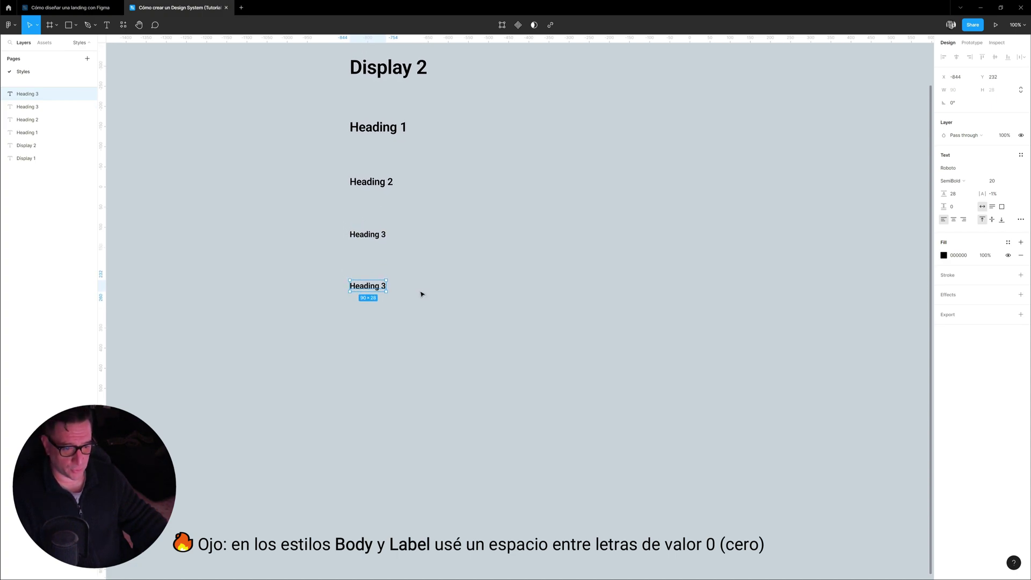
{"action": "double_click", "coordinate": [360, 286]}
{"action": "type", "text": "Bodg"}
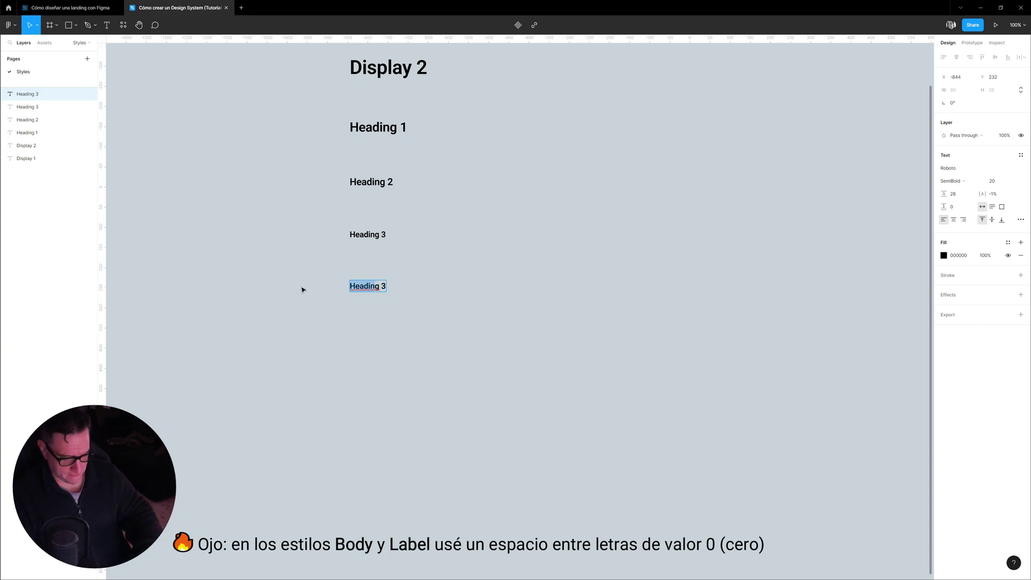
{"action": "key", "text": "BackSpace"}
{"action": "type", "text": "y 1"}
{"action": "key", "text": "Delete"}
{"action": "key", "text": "Delete"}
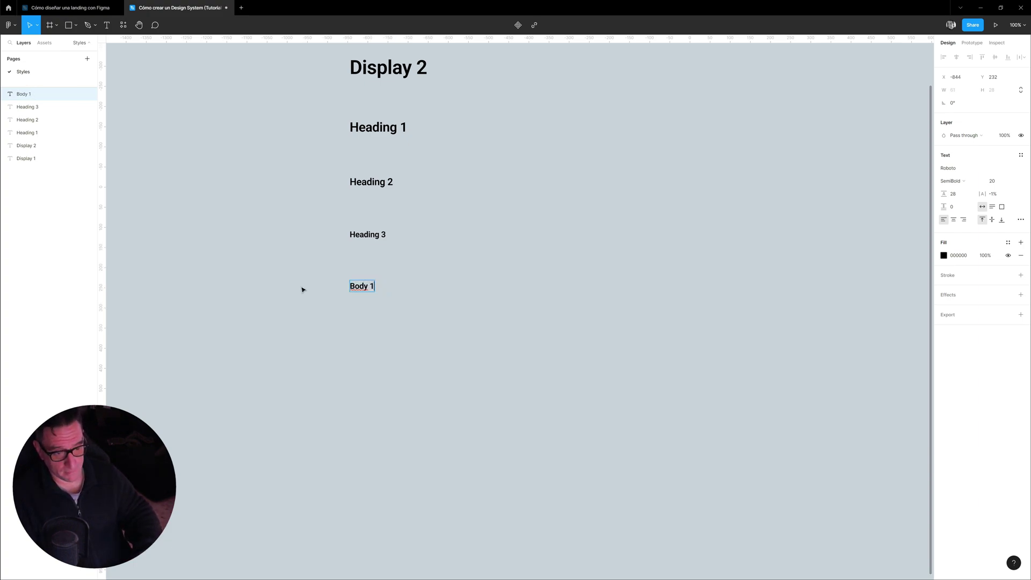
{"action": "key", "text": "Escape"}
{"action": "key", "text": "Escape"}
Give Body 1 font size 18 with line height 26.
{"action": "left_click", "coordinate": [357, 291]}
{"action": "left_click", "coordinate": [1003, 181]}
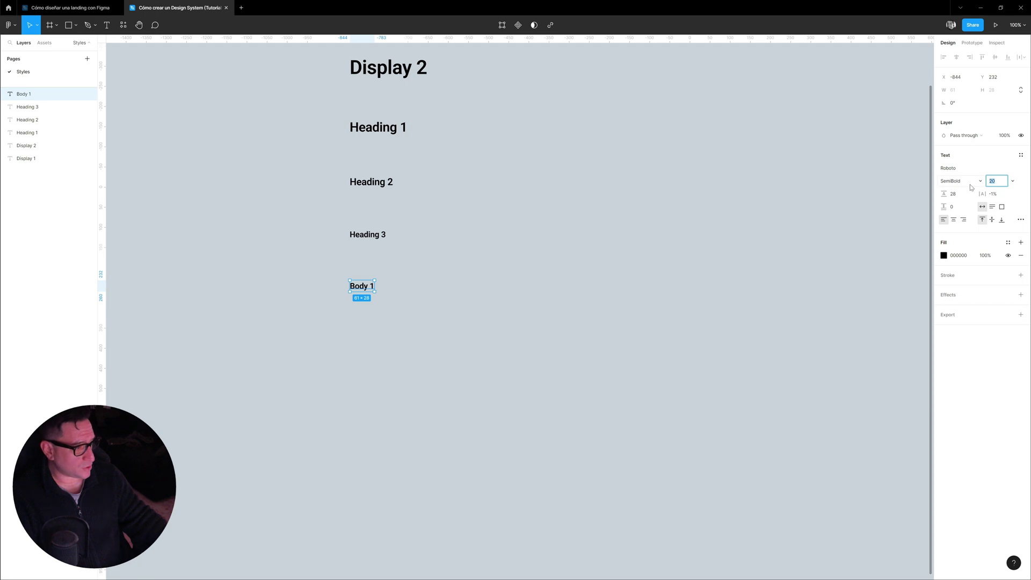
{"action": "type", "text": "18"}
{"action": "key", "text": "Tab"}
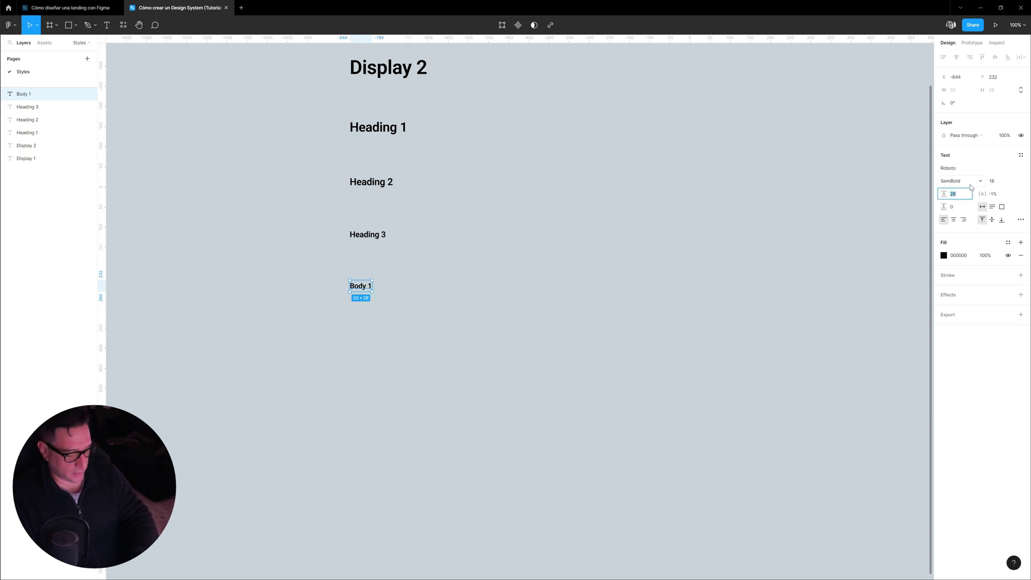
{"action": "type", "text": "26"}
{"action": "key", "text": "Return"}
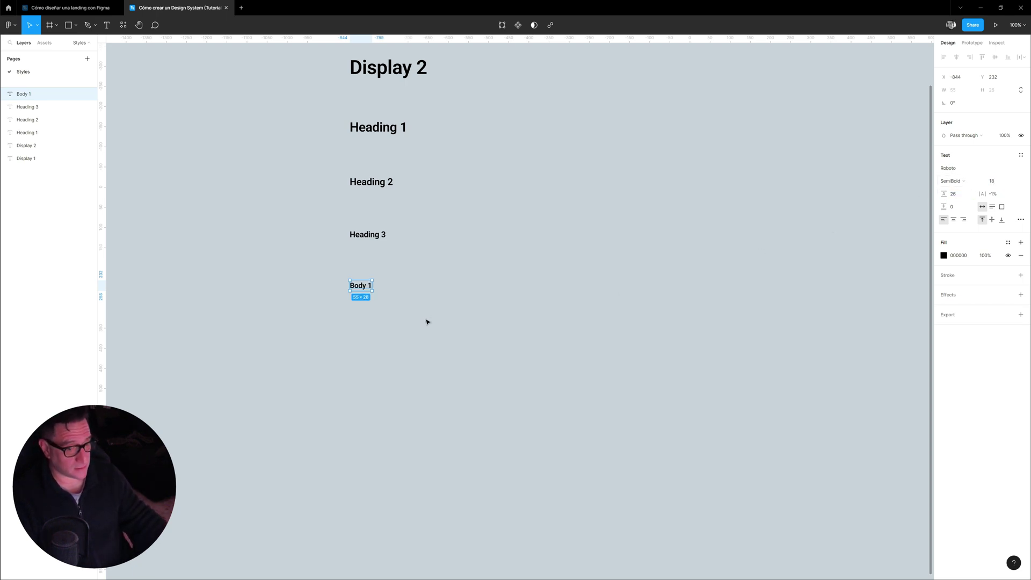
Set Body 1 to Roboto Regular weight and duplicate it below.
{"action": "left_click", "coordinate": [426, 323]}
{"action": "left_click", "coordinate": [363, 292]}
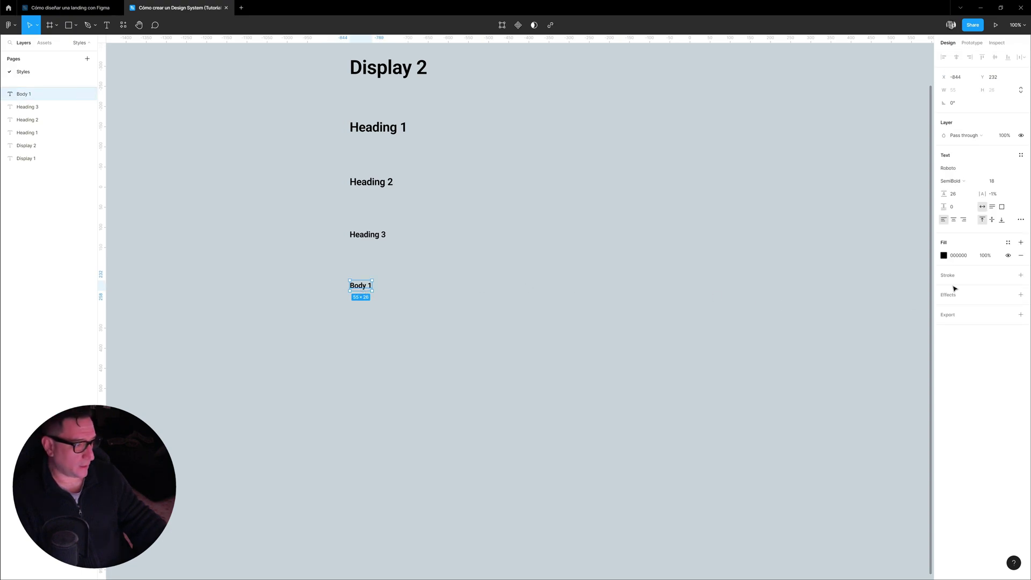
{"action": "left_click", "coordinate": [962, 183]}
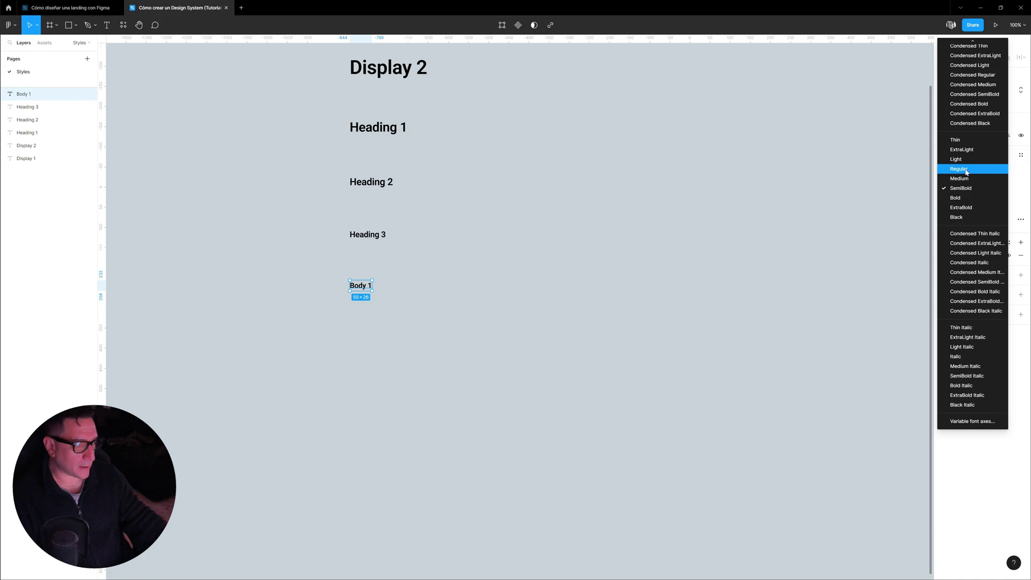
{"action": "left_click", "coordinate": [959, 178]}
{"action": "left_click", "coordinate": [575, 336]}
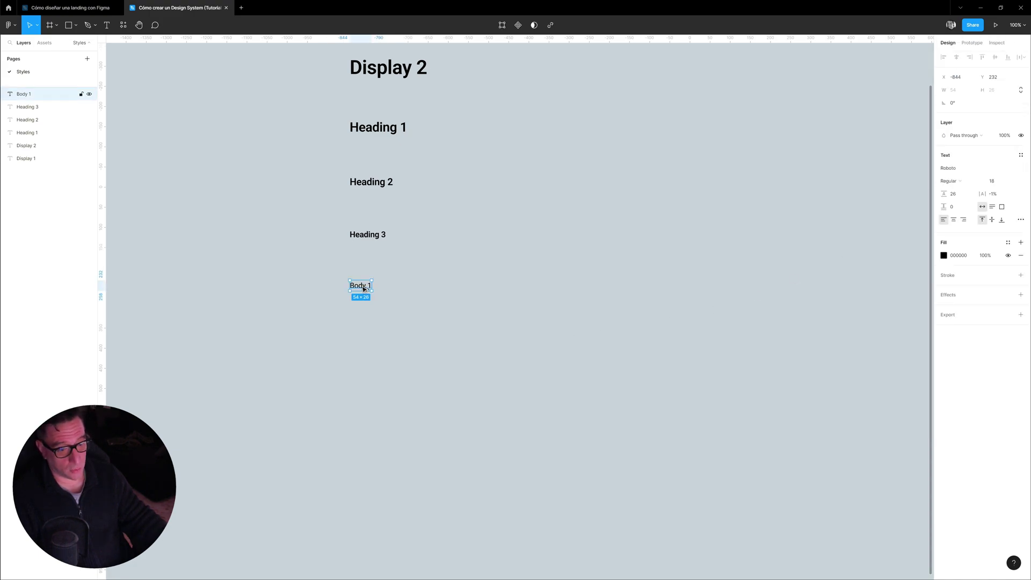
{"action": "left_click_drag", "start_coordinate": [364, 290], "coordinate": [368, 337]}
Rename the Body 1 copy to 'Body 2' with size 16 and line height 24.
{"action": "double_click", "coordinate": [368, 338]}
{"action": "type", "text": "2"}
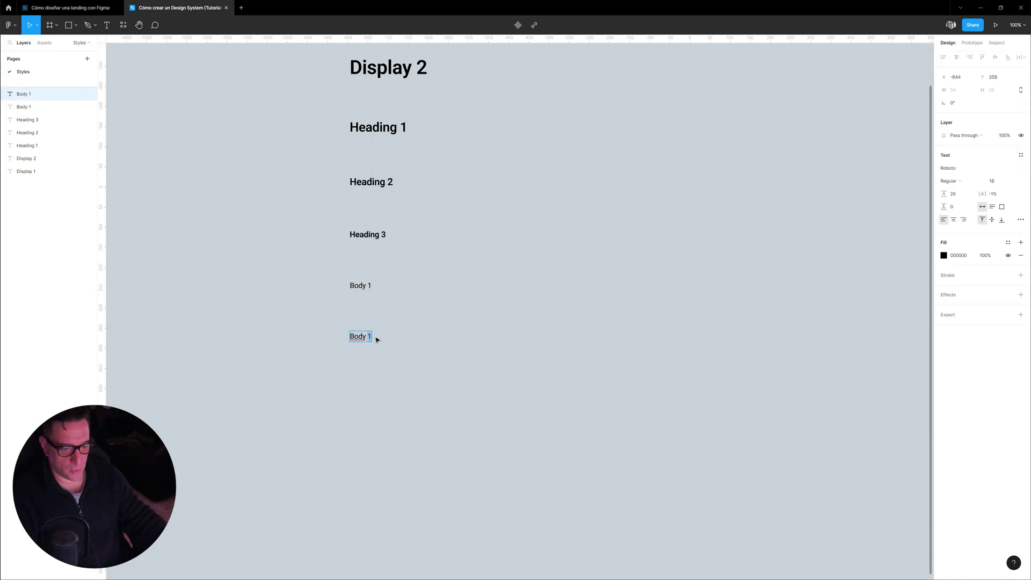
{"action": "key", "text": "Escape"}
{"action": "left_click", "coordinate": [995, 181]}
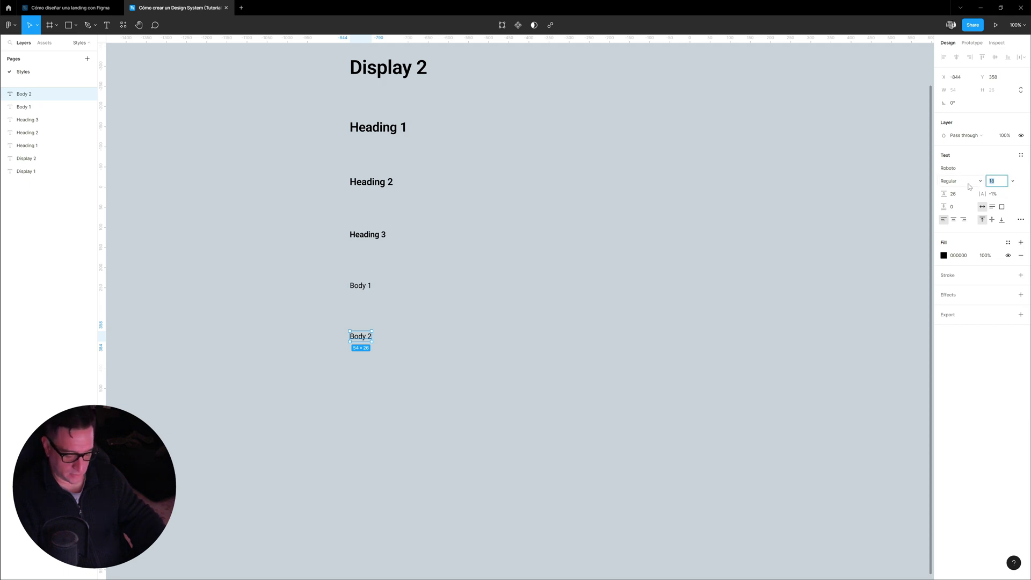
{"action": "type", "text": "16"}
{"action": "key", "text": "Return"}
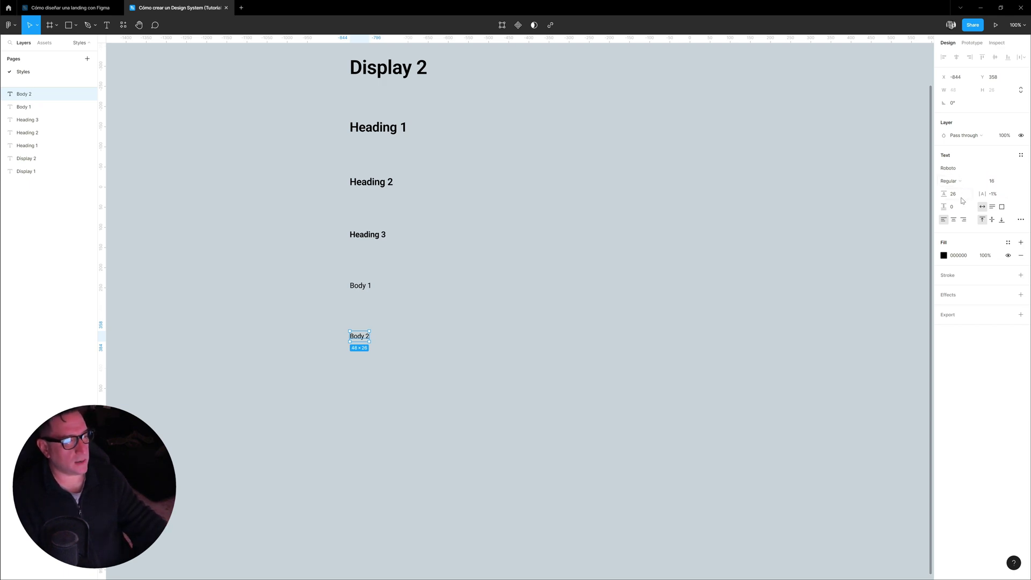
{"action": "left_click", "coordinate": [945, 195]}
{"action": "type", "text": "4"}
{"action": "key", "text": "Return"}
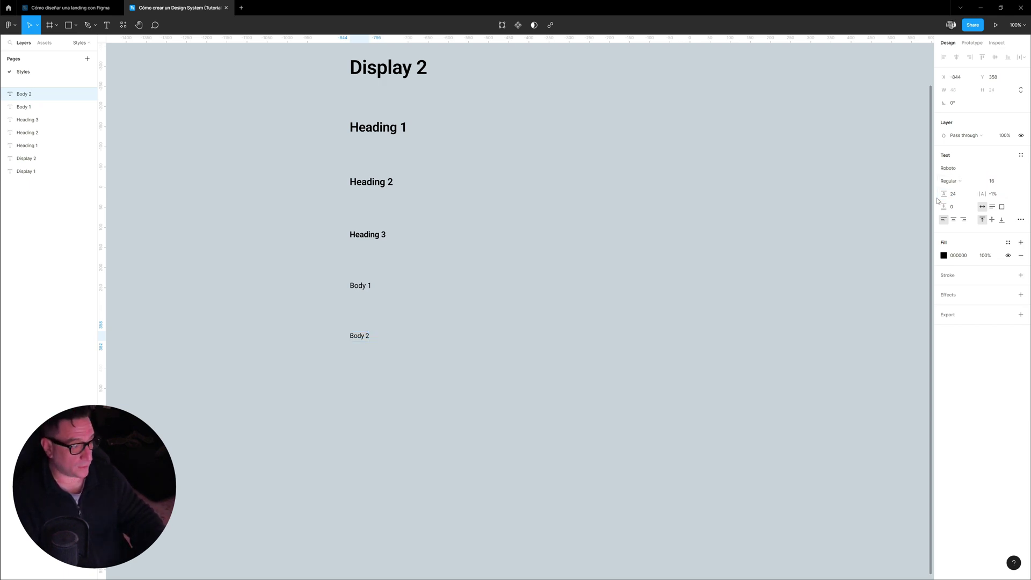
{"action": "scroll", "coordinate": [390, 268], "scroll_direction": "down", "scroll_amount": 3}
Duplicate Body 2 below as 'Label 1' with size 13 and line height 13.
{"action": "left_click_drag", "start_coordinate": [388, 253], "coordinate": [388, 304]}
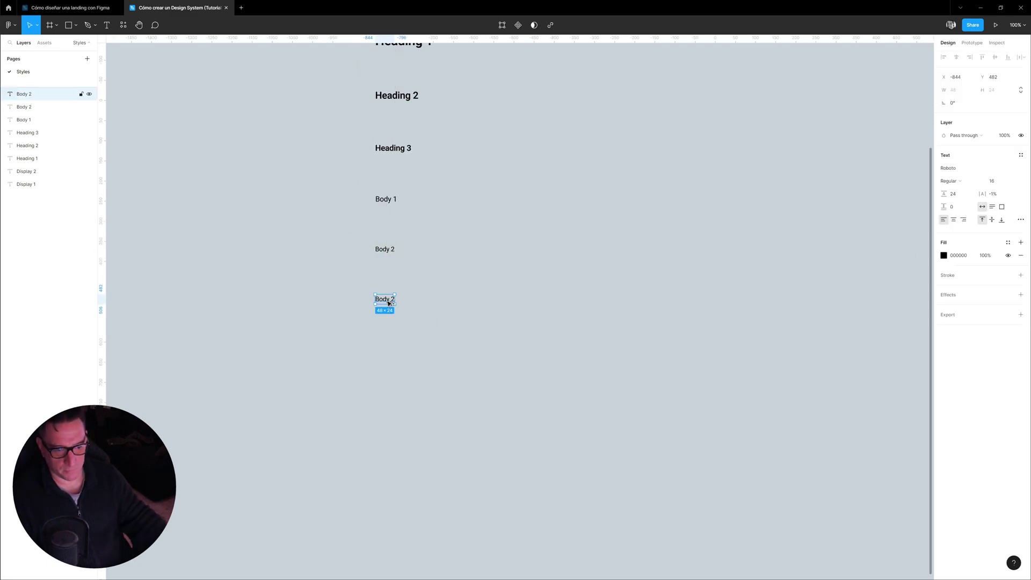
{"action": "double_click", "coordinate": [388, 301]}
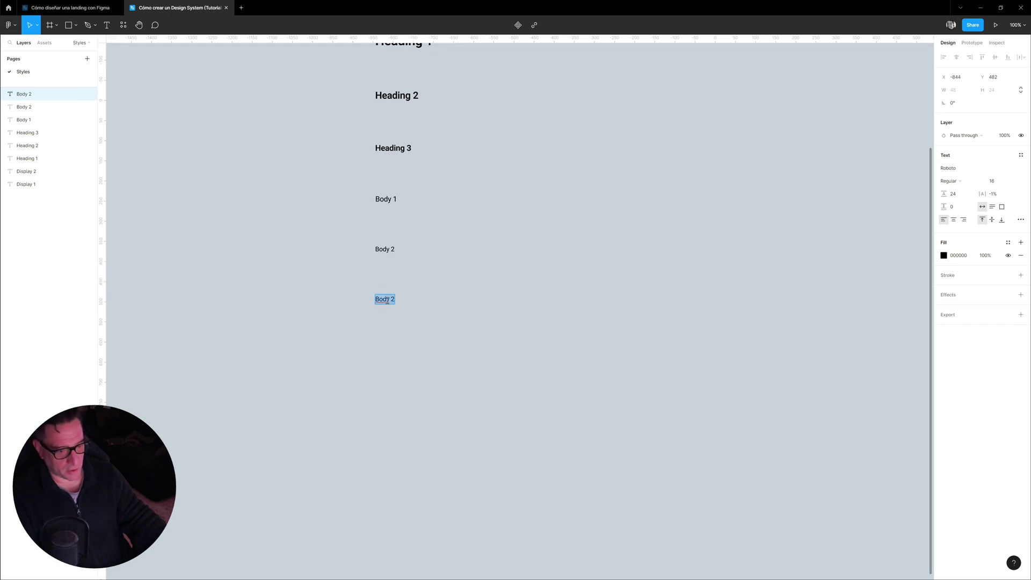
{"action": "type", "text": "Label 1"}
{"action": "key", "text": "Escape"}
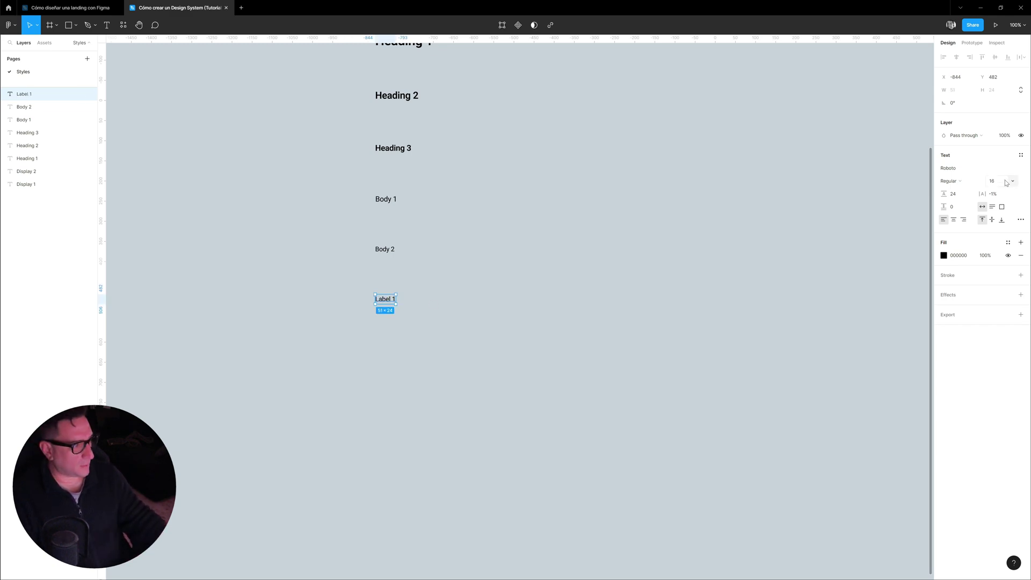
{"action": "left_click", "coordinate": [1002, 182]}
{"action": "type", "text": "13"}
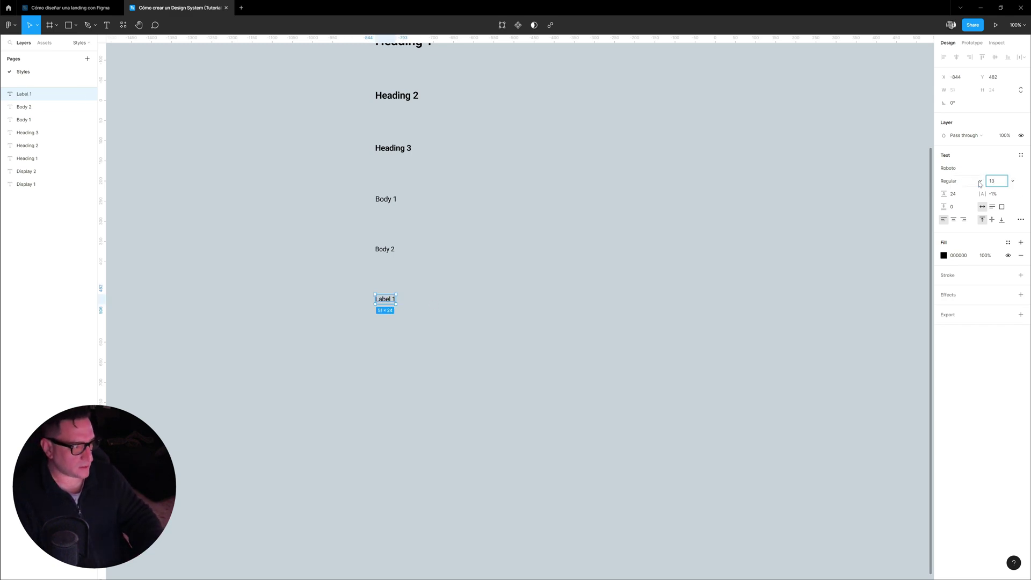
{"action": "key", "text": "Return"}
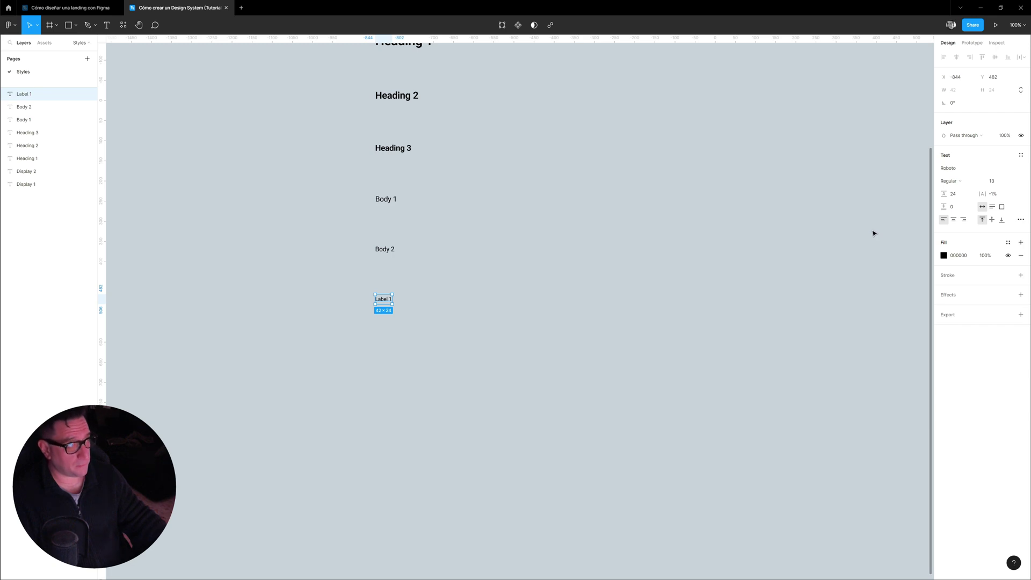
{"action": "left_click", "coordinate": [946, 195]}
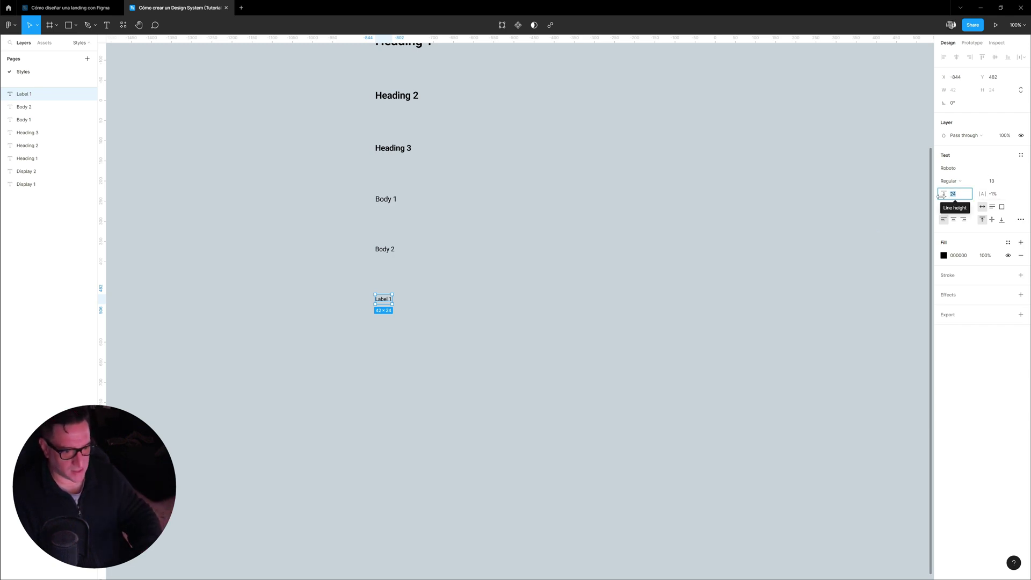
{"action": "type", "text": "13"}
{"action": "key", "text": "Return"}
Duplicate Label 1 below as Label 2 with size 12 and line height 12.
{"action": "key", "text": "Escape"}
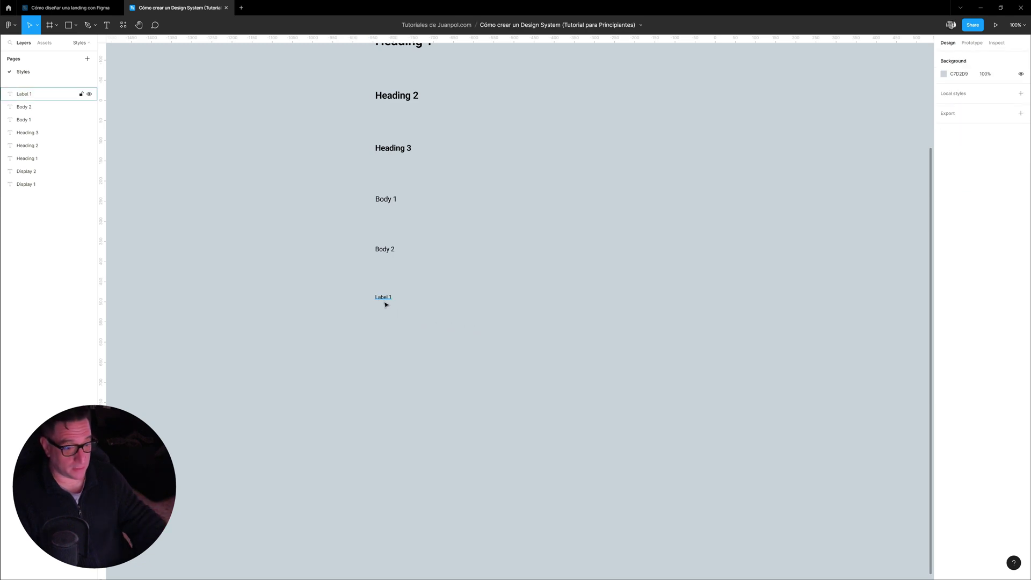
{"action": "left_click", "coordinate": [381, 300]}
{"action": "left_click_drag", "start_coordinate": [383, 302], "coordinate": [382, 346]}
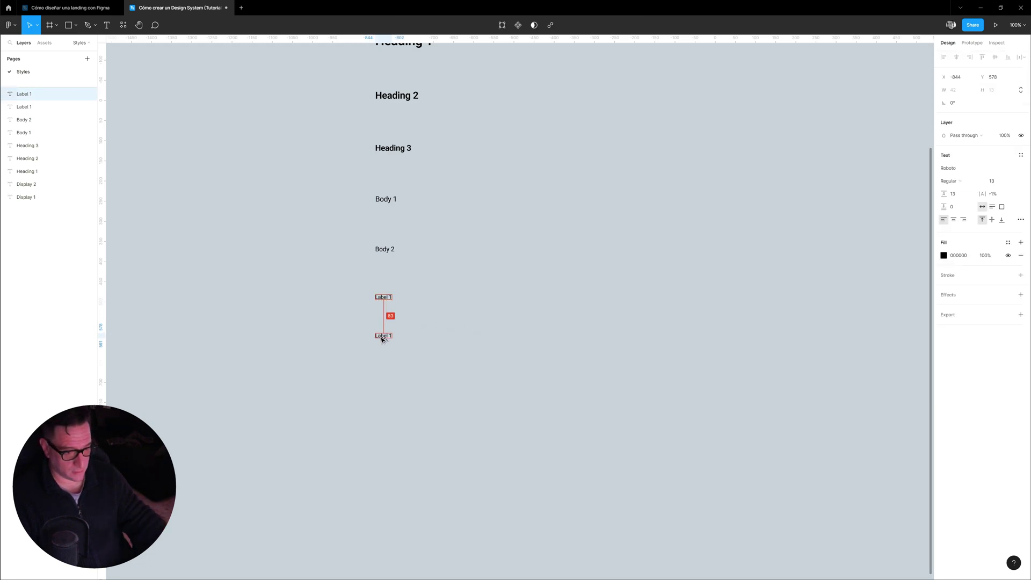
{"action": "left_click", "coordinate": [997, 181]}
{"action": "type", "text": "12"}
{"action": "key", "text": "Return"}
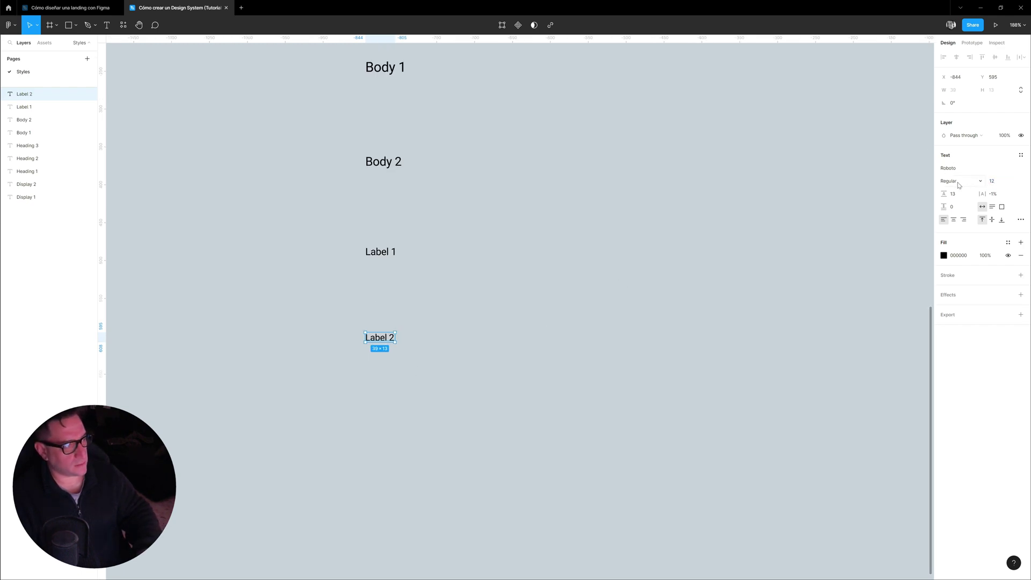
{"action": "left_click", "coordinate": [953, 194]}
{"action": "type", "text": "12"}
{"action": "key", "text": "Return"}
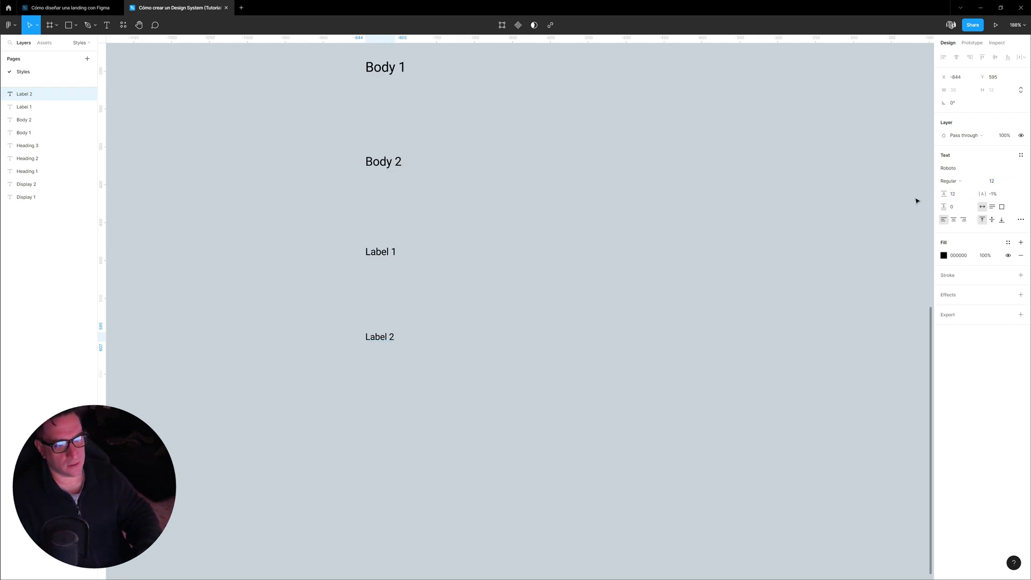
Zoom to 100% over the Display 1–Label 2 stack, select Display 1 and show its text styles.
{"action": "left_click", "coordinate": [572, 348]}
{"action": "scroll", "coordinate": [571, 353], "scroll_direction": "down", "scroll_amount": 3}
{"action": "scroll", "coordinate": [570, 360], "scroll_direction": "down", "scroll_amount": 3}
{"action": "scroll", "coordinate": [585, 322], "scroll_direction": "up", "scroll_amount": 5}
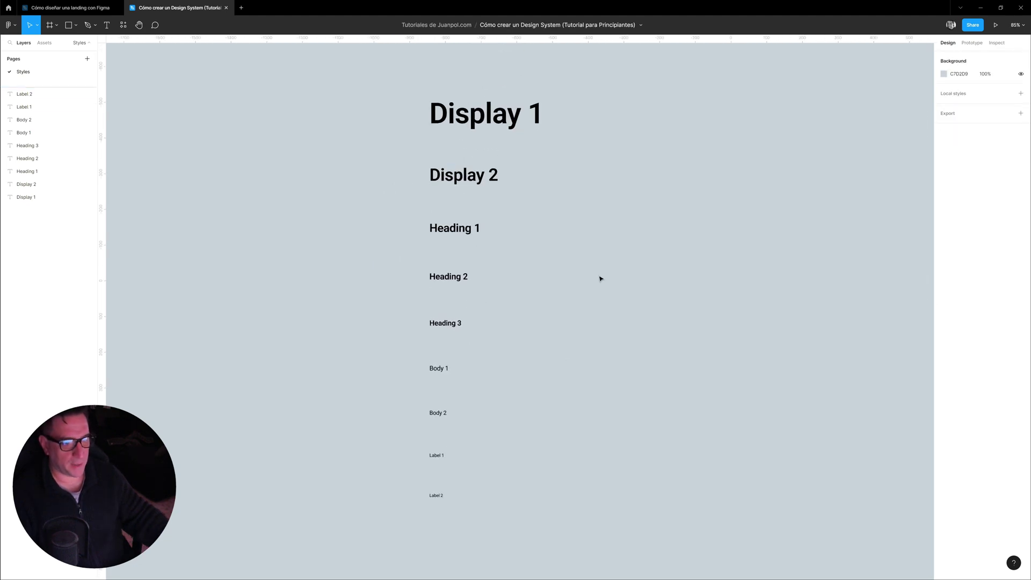
{"action": "key", "text": "shift+0"}
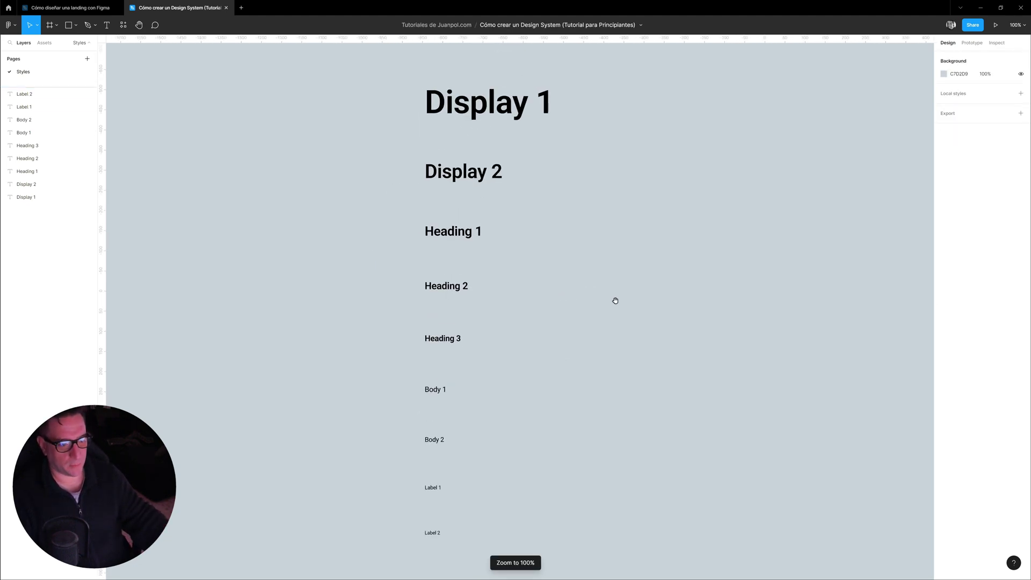
{"action": "scroll", "coordinate": [615, 299], "scroll_direction": "right", "scroll_amount": 2}
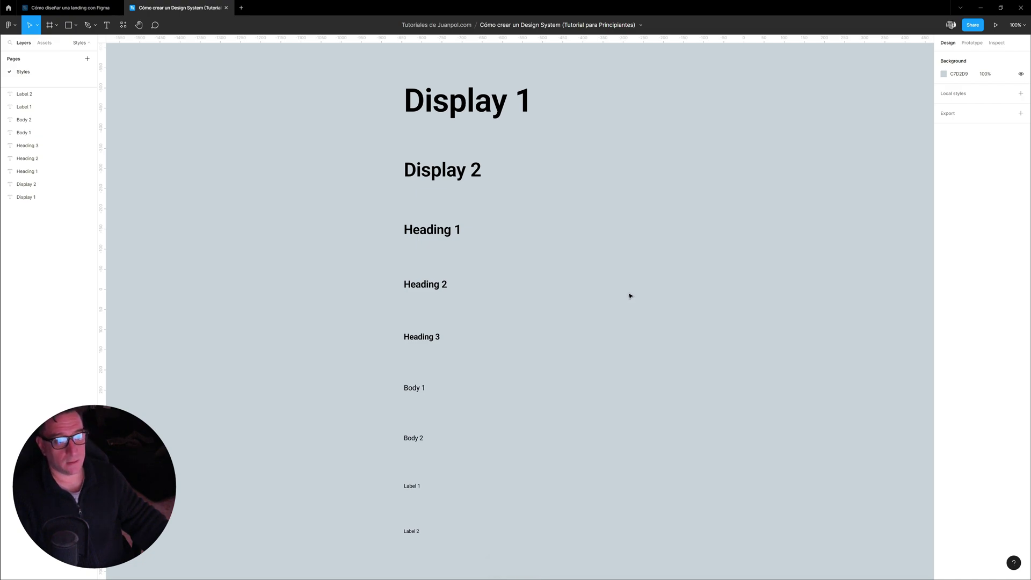
{"action": "scroll", "coordinate": [615, 189], "scroll_direction": "right", "scroll_amount": 1}
{"action": "scroll", "coordinate": [615, 189], "scroll_direction": "up", "scroll_amount": 1}
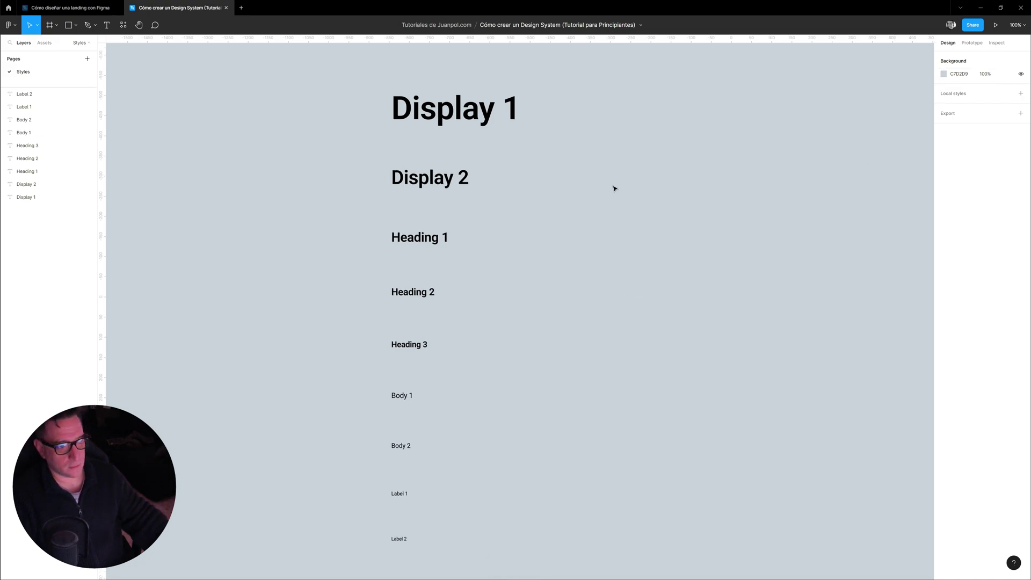
{"action": "left_click", "coordinate": [484, 123]}
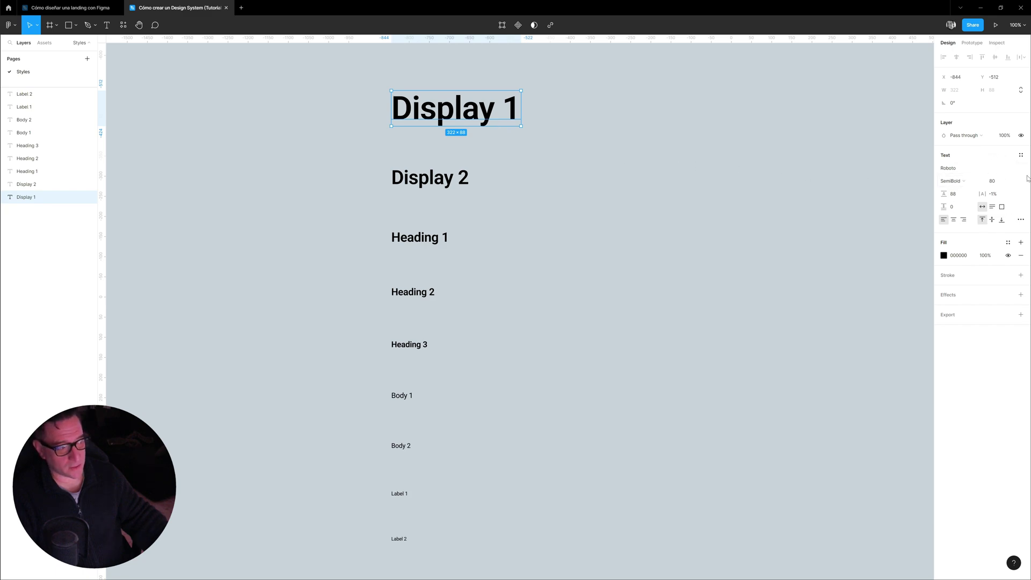
{"action": "left_click", "coordinate": [1021, 155]}
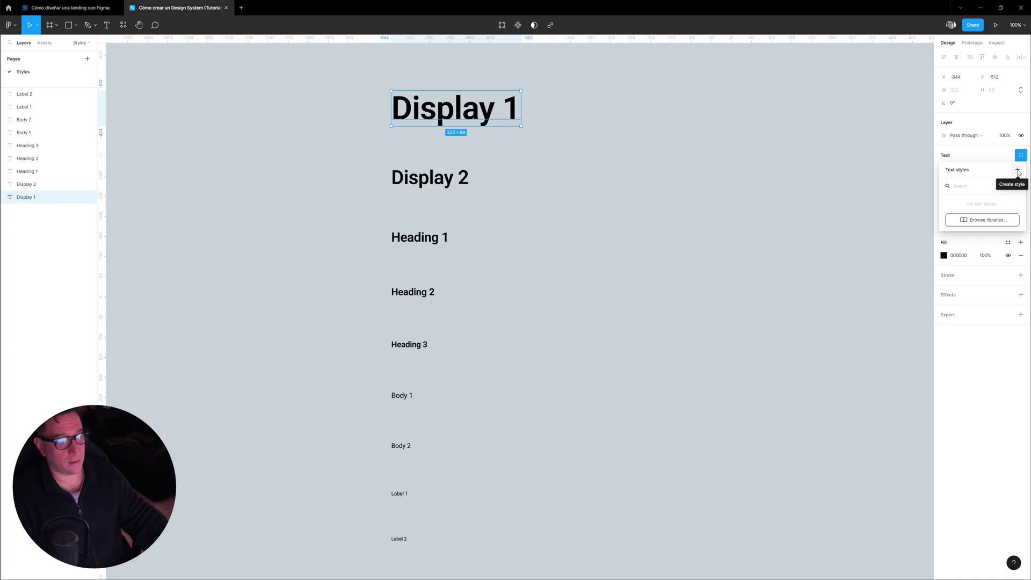
Save the Display 1 sample (Roboto SemiBold 80/88) as a text style named 'Display 1'.
{"action": "left_click", "coordinate": [1018, 171]}
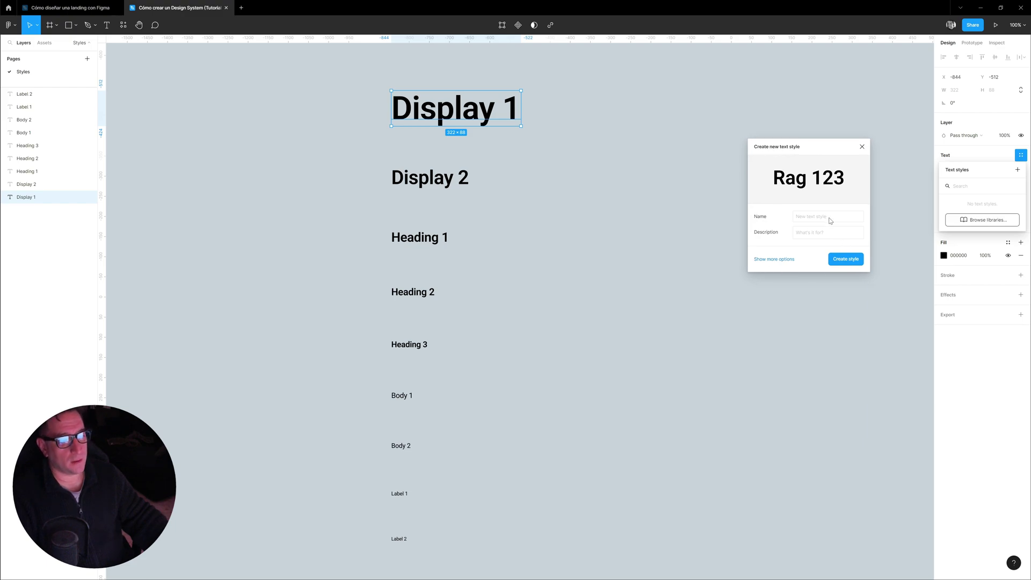
{"action": "left_click", "coordinate": [827, 218]}
{"action": "type", "text": "D"}
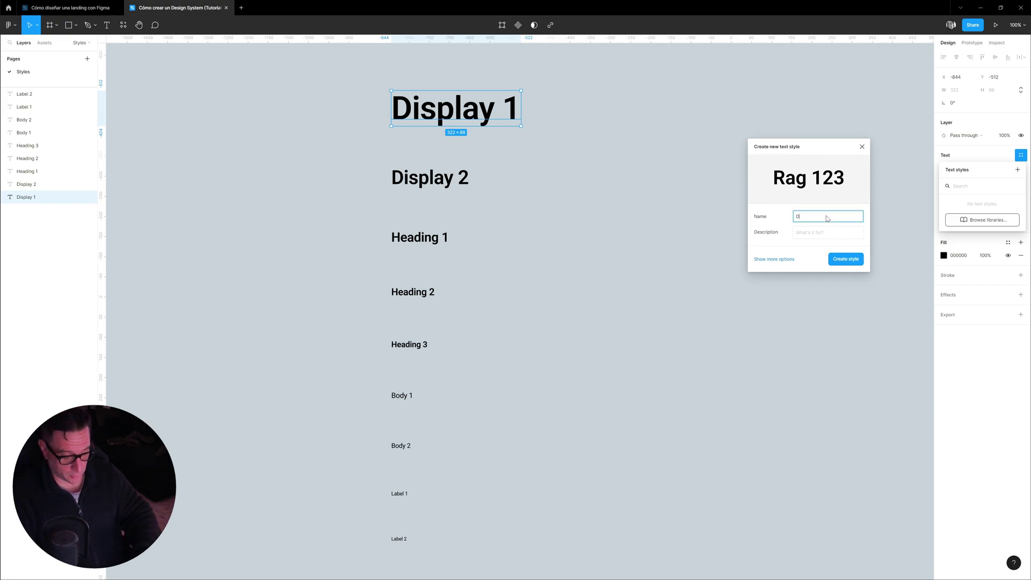
{"action": "type", "text": "isplay 1"}
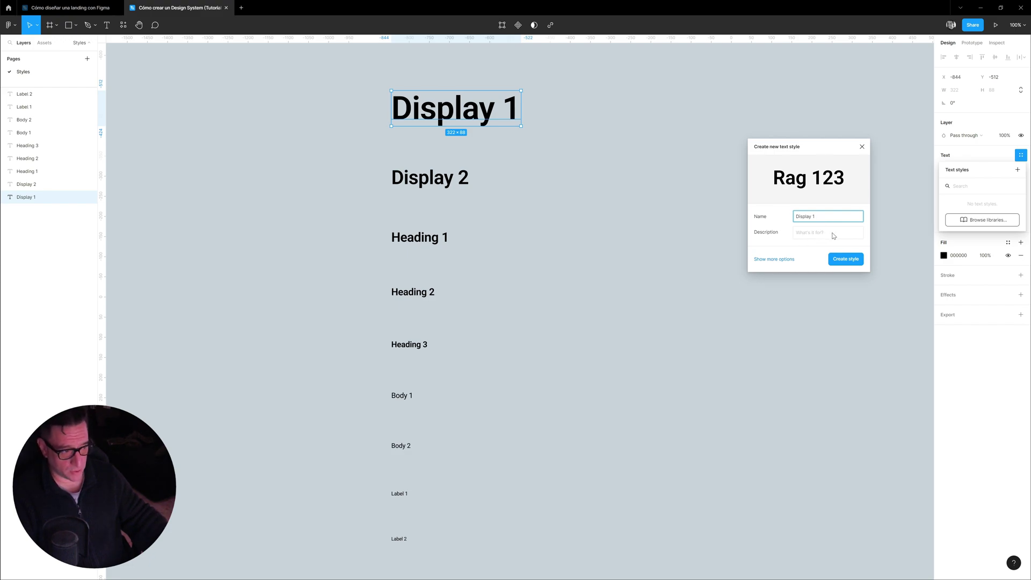
{"action": "left_click", "coordinate": [787, 260]}
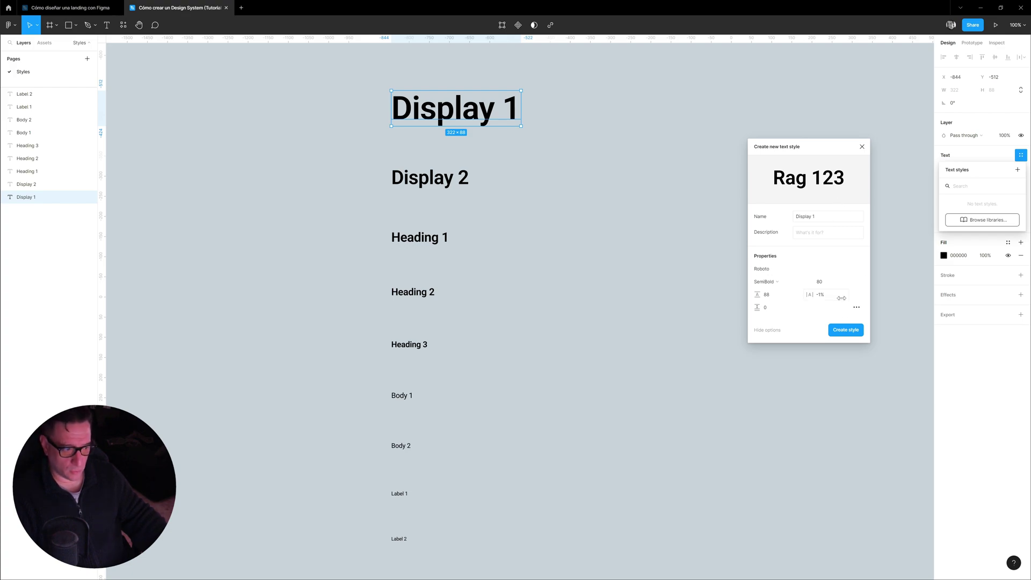
{"action": "left_click", "coordinate": [846, 331]}
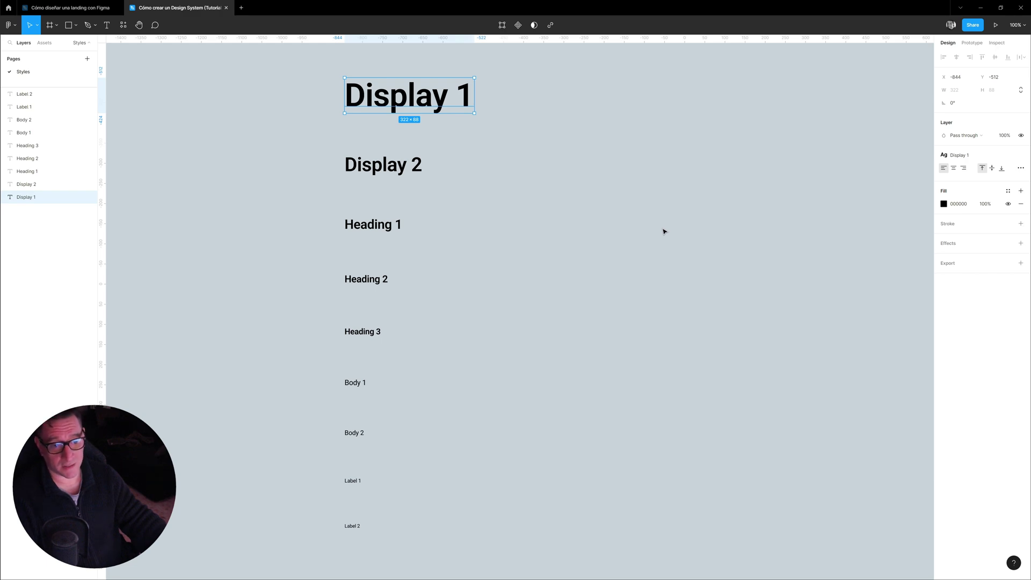
Save the Display 2 sample as a text style named 'Display 2'.
{"action": "left_click_drag", "start_coordinate": [282, 140], "coordinate": [539, 548]}
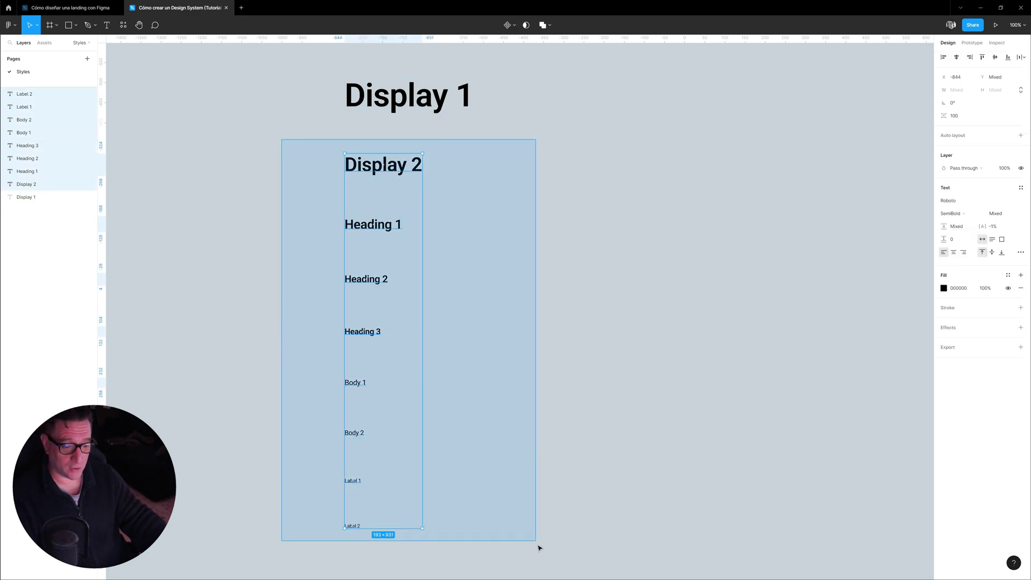
{"action": "left_click", "coordinate": [580, 520]}
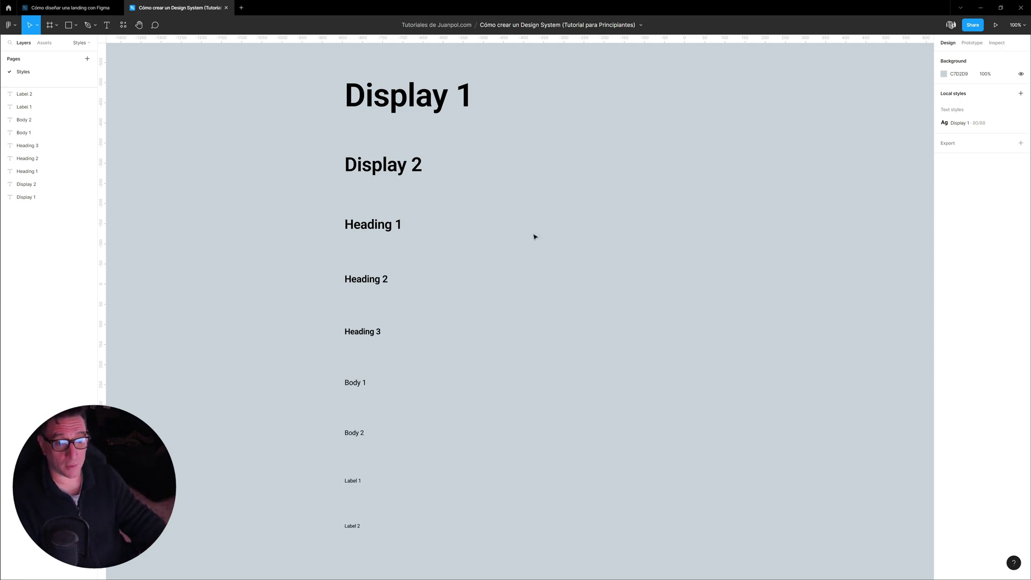
{"action": "left_click", "coordinate": [26, 184]}
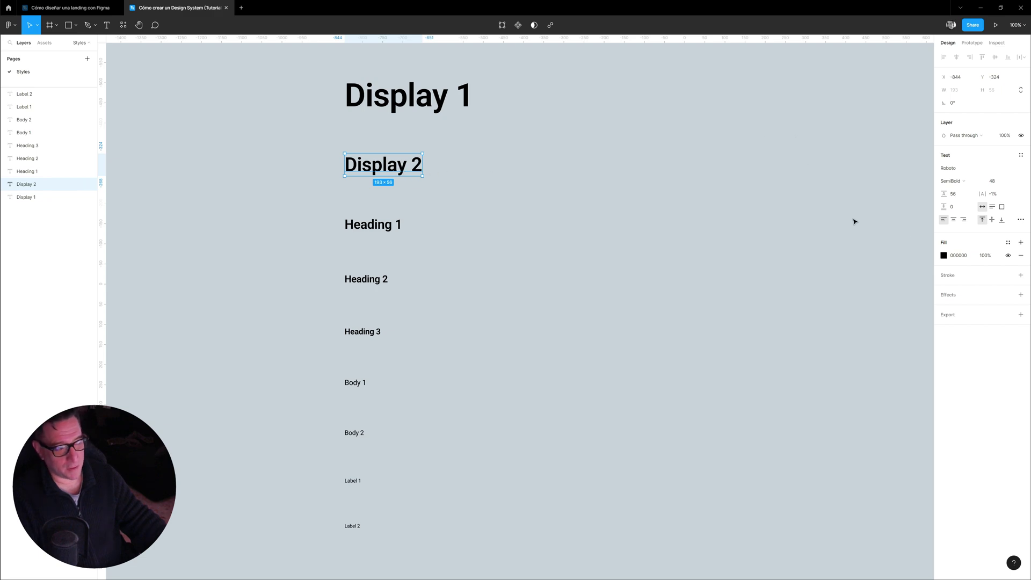
{"action": "left_click", "coordinate": [1021, 155]}
{"action": "left_click", "coordinate": [1019, 170]}
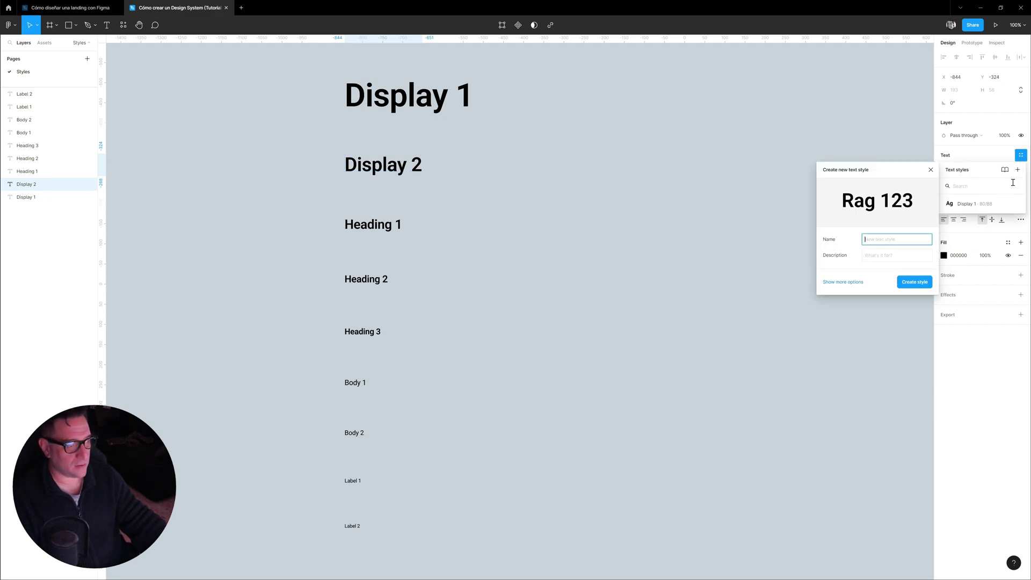
{"action": "type", "text": "Display 2"}
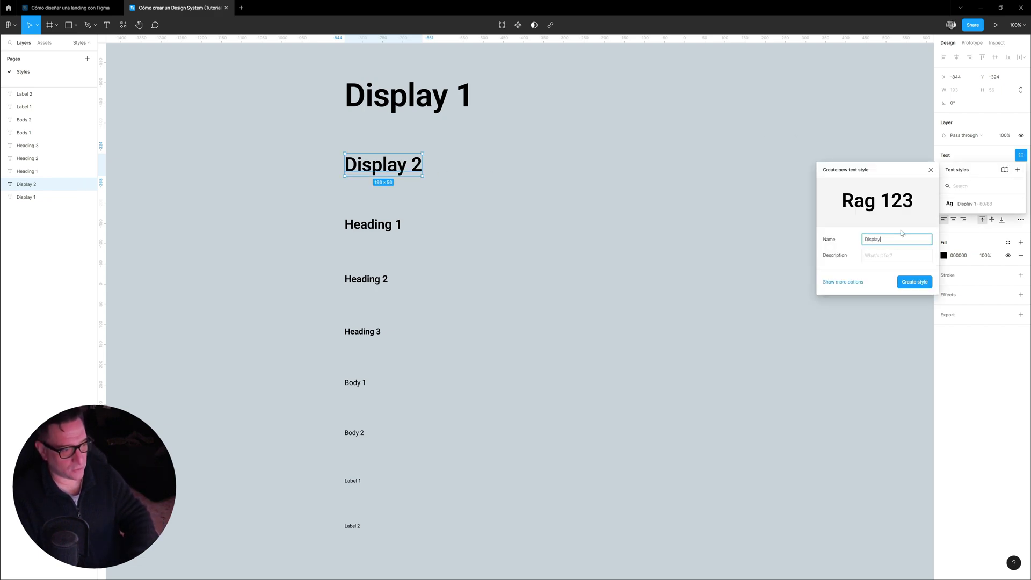
{"action": "left_click", "coordinate": [915, 282]}
Save the Heading 1 and Heading 2 samples as text styles named 'Heading 1' and 'Heading 2'.
{"action": "left_click", "coordinate": [684, 242]}
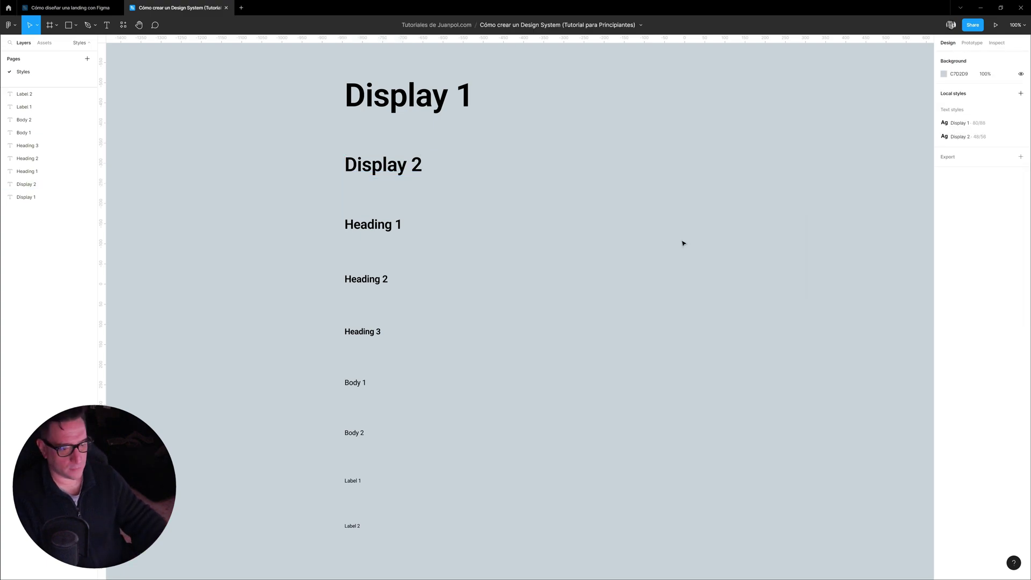
{"action": "left_click", "coordinate": [378, 229]}
{"action": "left_click", "coordinate": [1021, 155]}
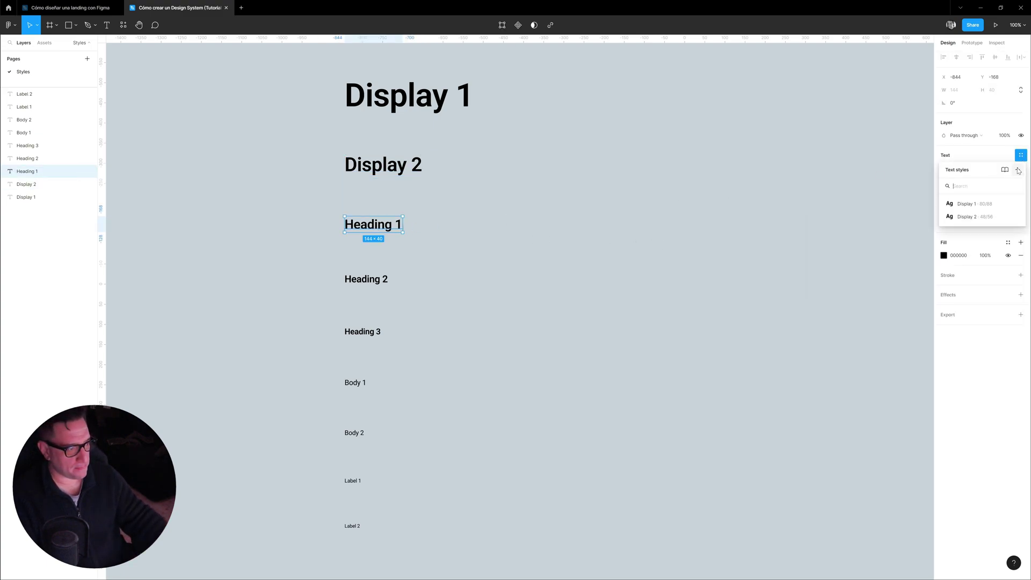
{"action": "type", "text": "Hea"}
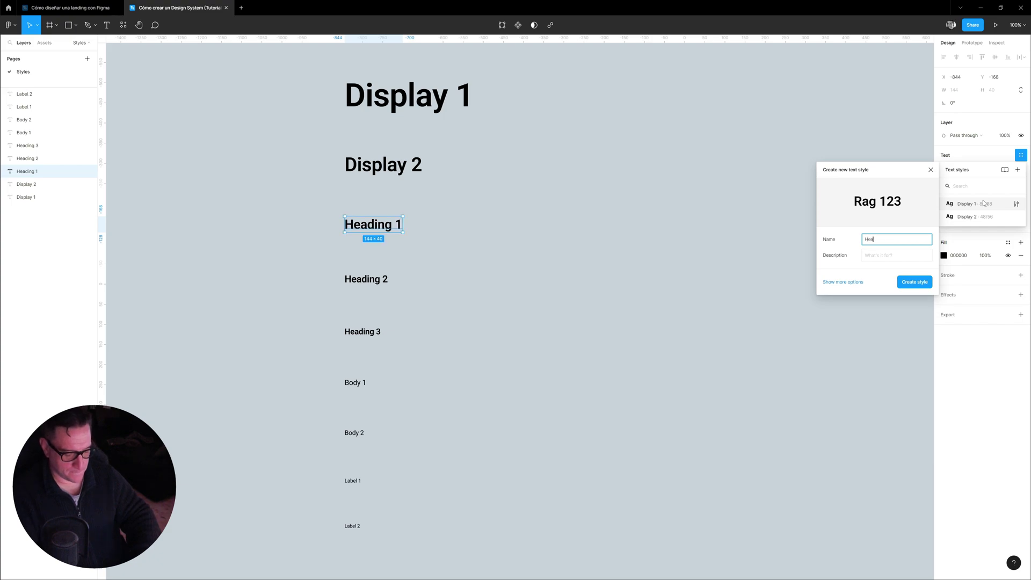
{"action": "type", "text": "ding 1"}
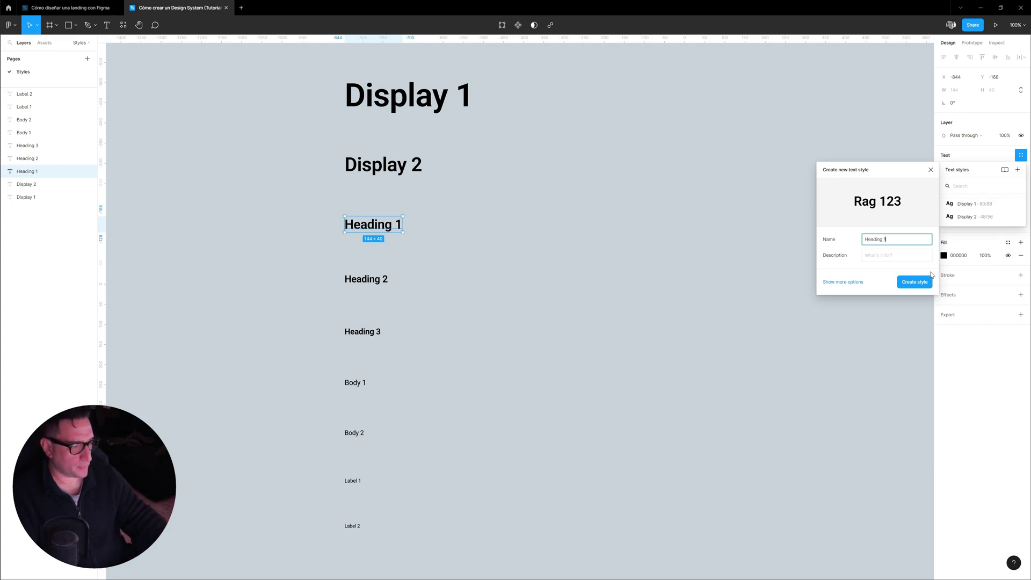
{"action": "left_click", "coordinate": [915, 282]}
{"action": "left_click", "coordinate": [369, 279]}
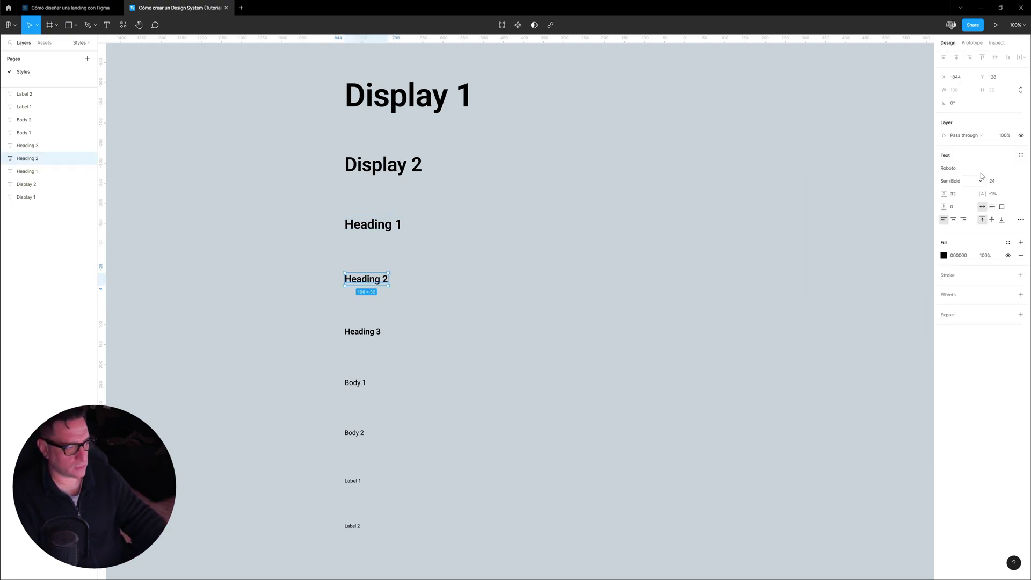
{"action": "left_click", "coordinate": [1021, 156]}
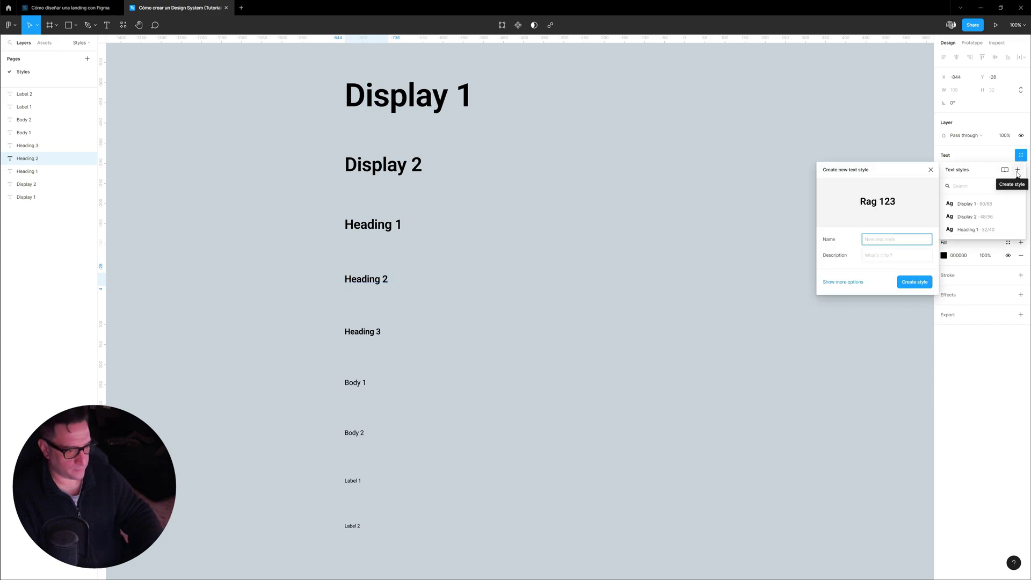
{"action": "type", "text": "Heading 2"}
{"action": "key", "text": "Return"}
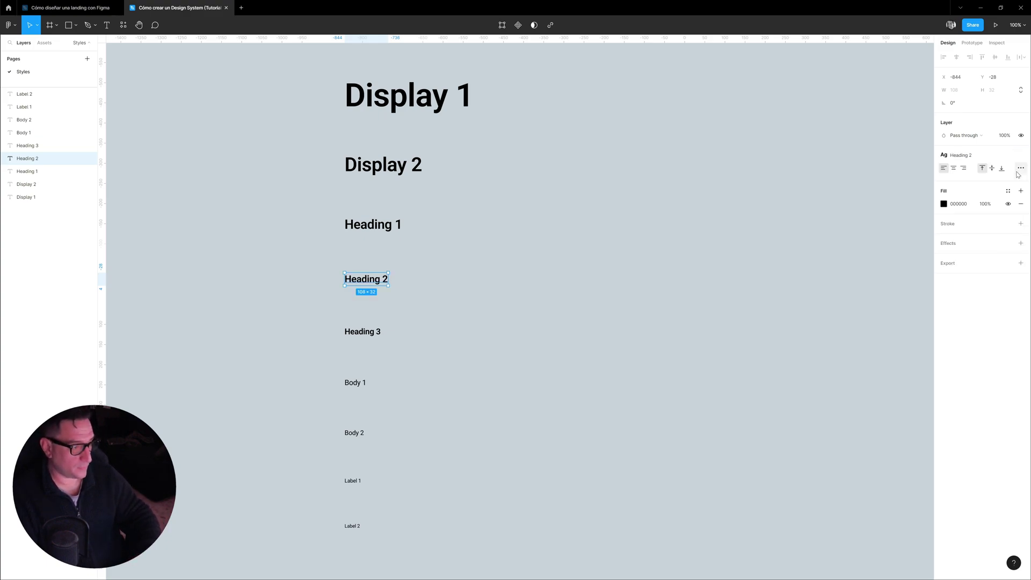
Save the Heading 3 sample as a text style named 'Heading 3'.
{"action": "left_click", "coordinate": [354, 338]}
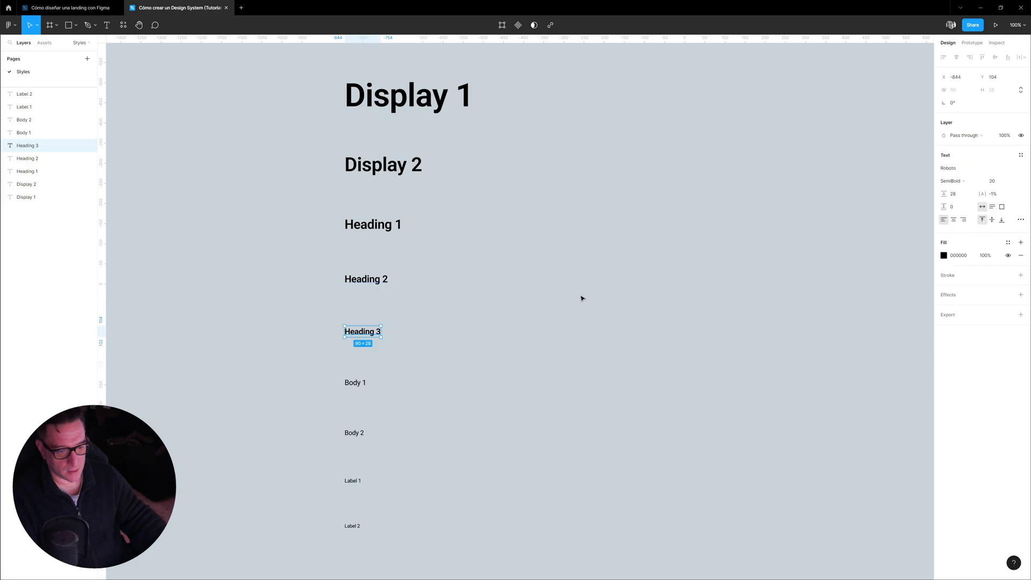
{"action": "left_click", "coordinate": [1021, 155]}
{"action": "left_click", "coordinate": [1017, 169]}
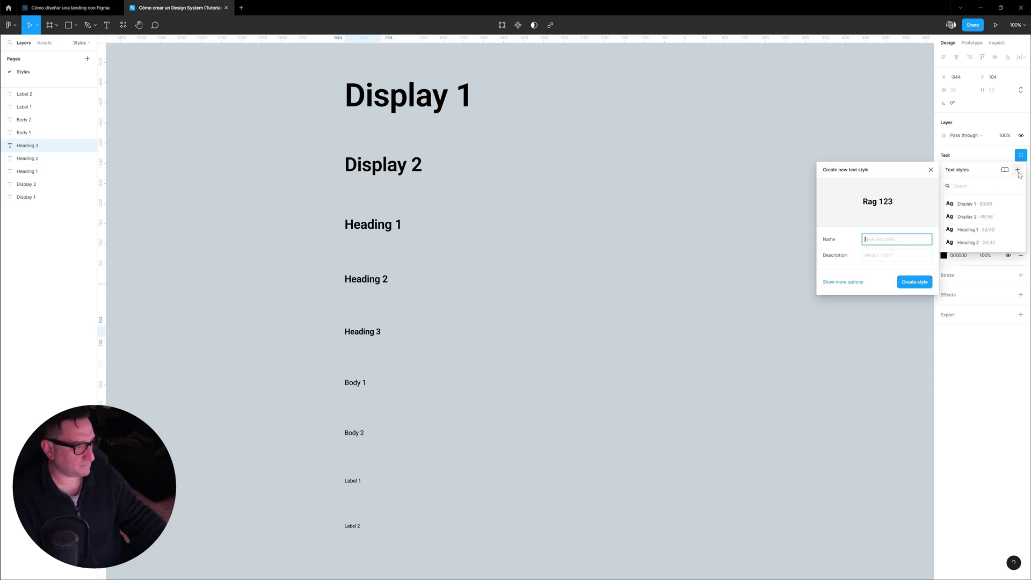
{"action": "type", "text": "Heading 3"}
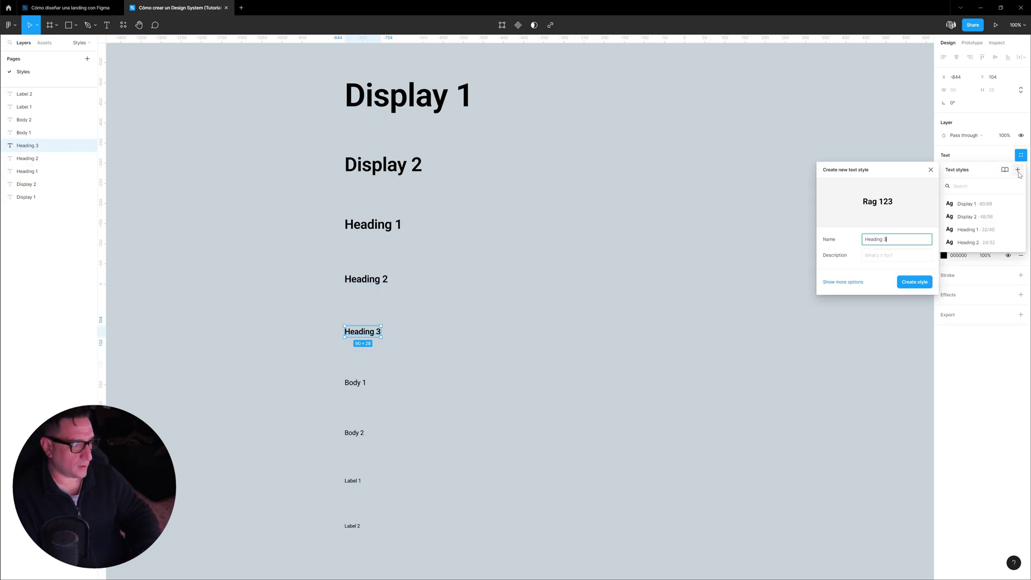
{"action": "key", "text": "Return"}
{"action": "left_click", "coordinate": [355, 382]}
{"action": "scroll", "coordinate": [550, 332], "scroll_direction": "up", "scroll_amount": 5}
Save the Body 1 and Body 2 samples as text styles named 'Body 1' and 'Body 2'.
{"action": "left_click_drag", "start_coordinate": [551, 332], "coordinate": [617, 268]}
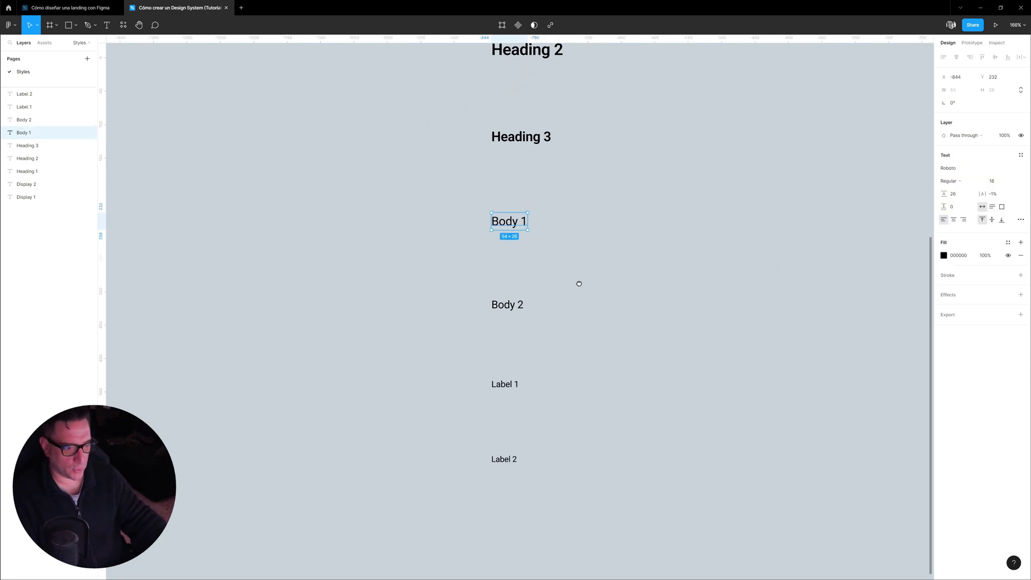
{"action": "left_click", "coordinate": [1021, 155]}
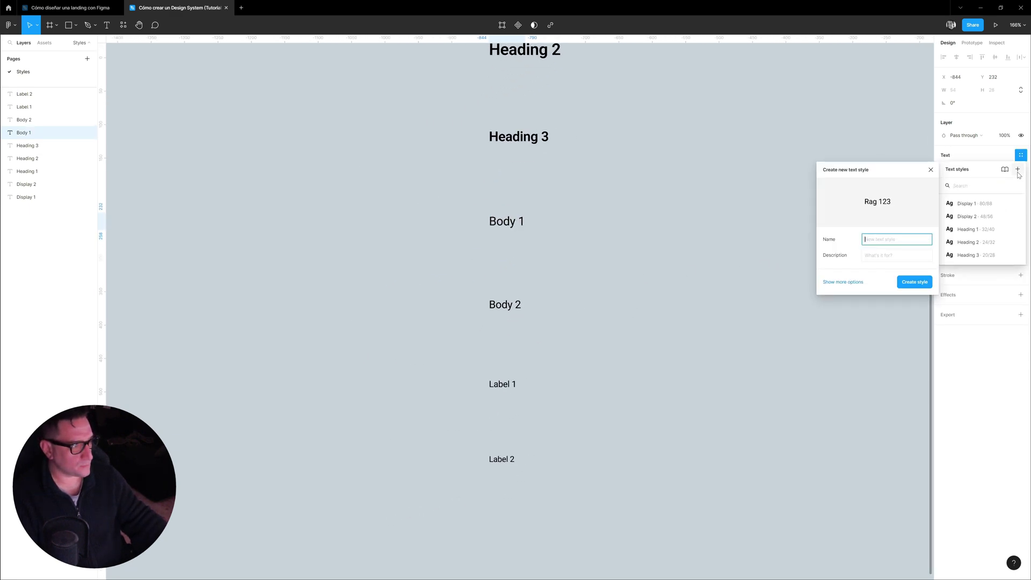
{"action": "type", "text": "Body 1"}
{"action": "key", "text": "Return"}
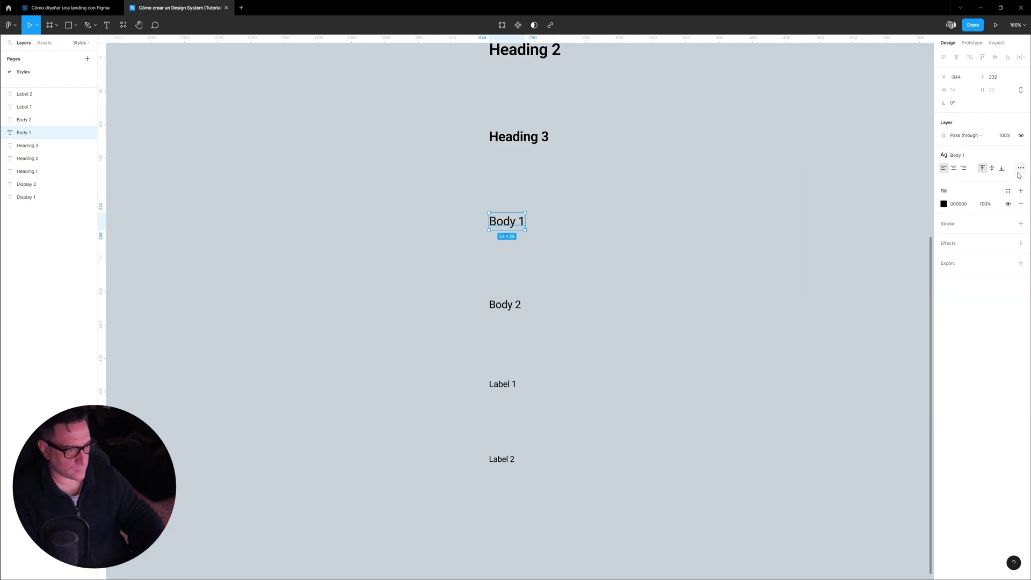
{"action": "left_click", "coordinate": [505, 305]}
{"action": "left_click", "coordinate": [1021, 155]}
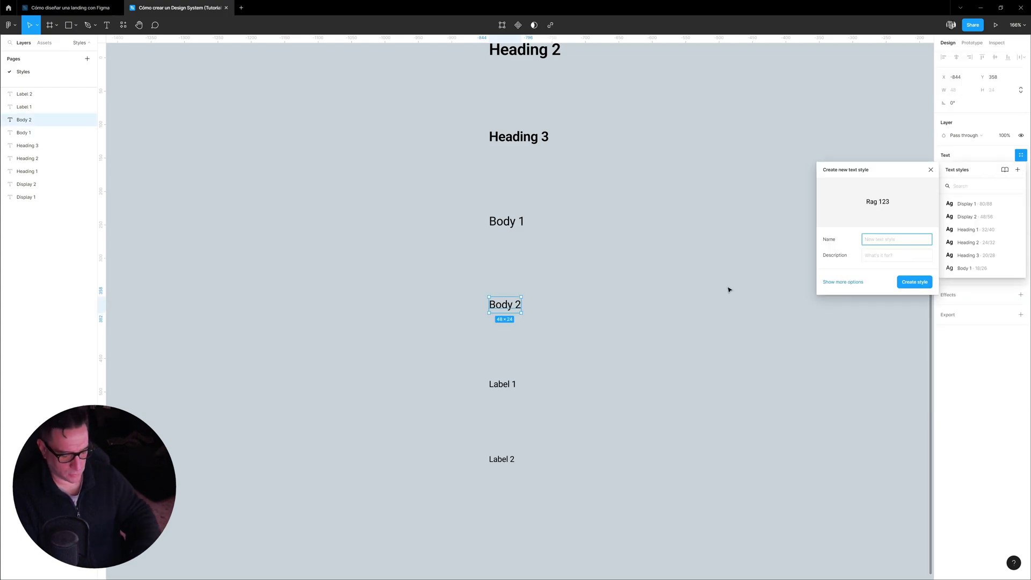
{"action": "type", "text": "Body 2"}
{"action": "key", "text": "Return"}
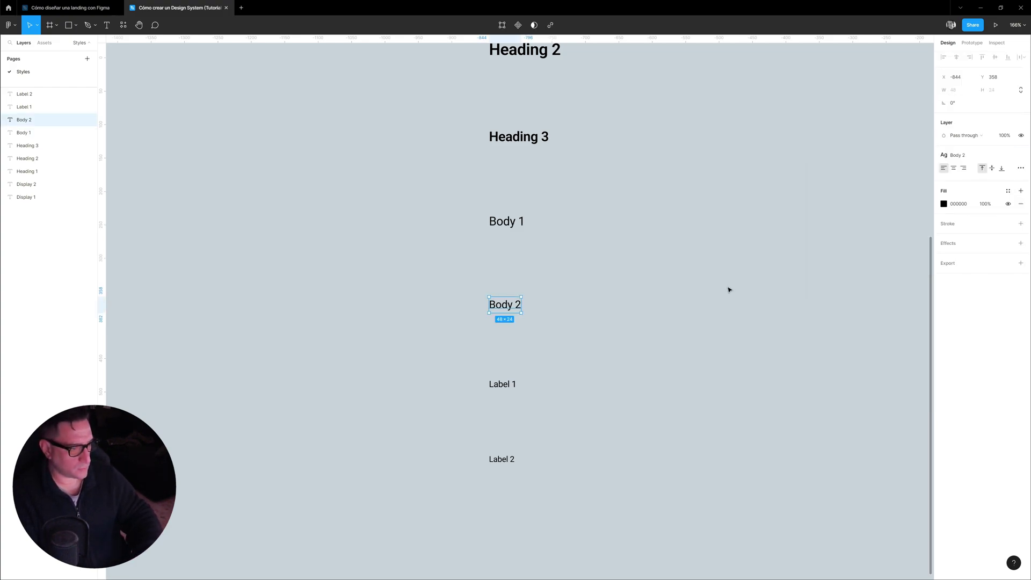
Save the Label 1 sample as a text style.
{"action": "left_click", "coordinate": [502, 384]}
{"action": "left_click", "coordinate": [1021, 155]}
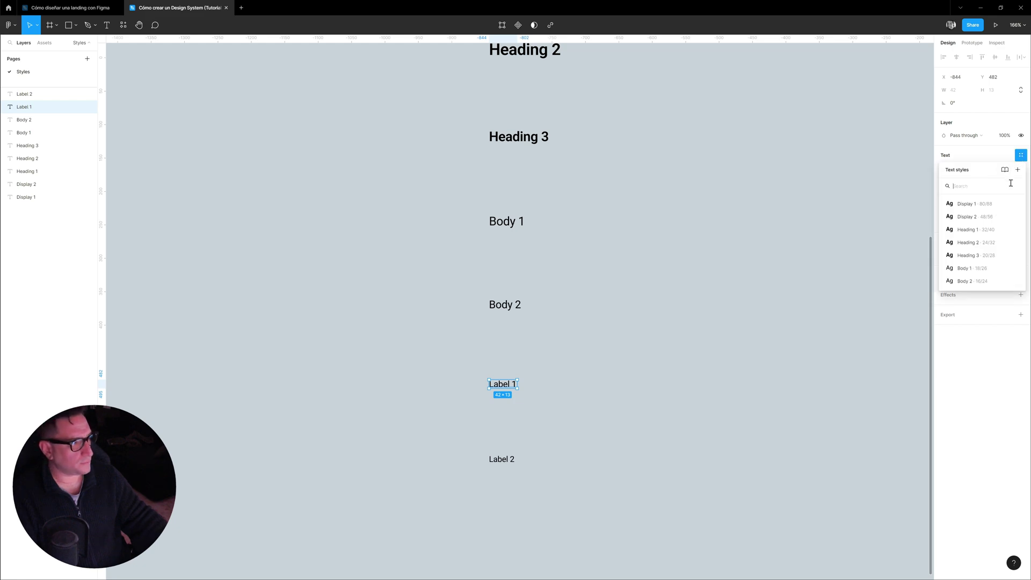
{"action": "left_click", "coordinate": [1018, 170]}
{"action": "type", "text": "Label 1"}
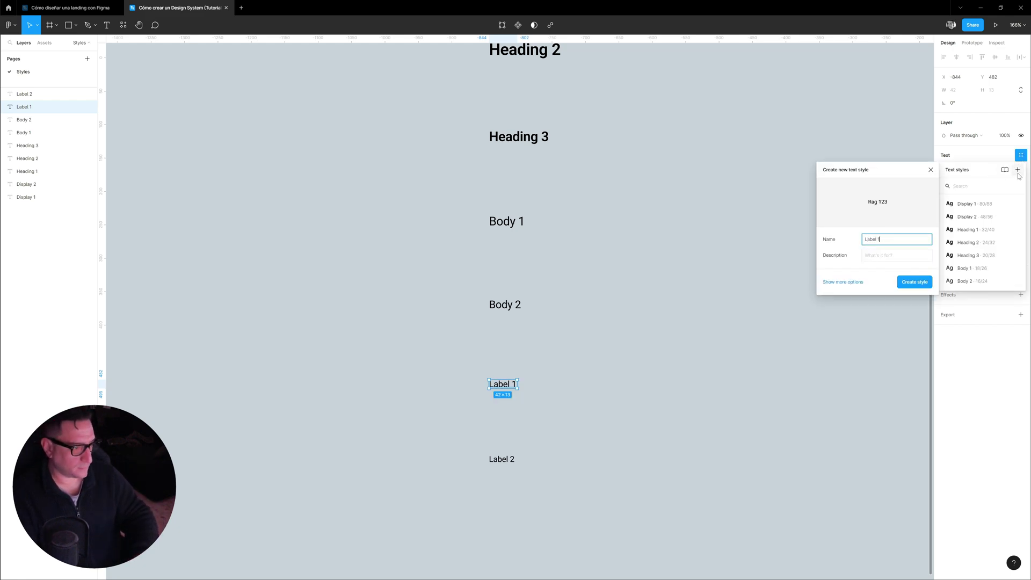
{"action": "key", "text": "Return"}
Start a new text style from the Label 2 sample, naming it 'Label 2'.
{"action": "left_click", "coordinate": [631, 452]}
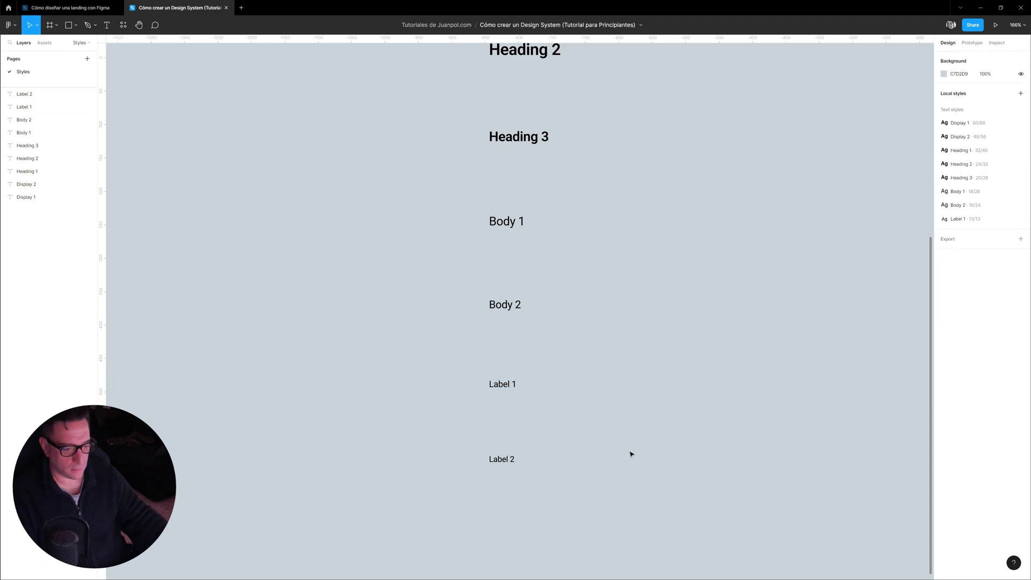
{"action": "left_click", "coordinate": [501, 459]}
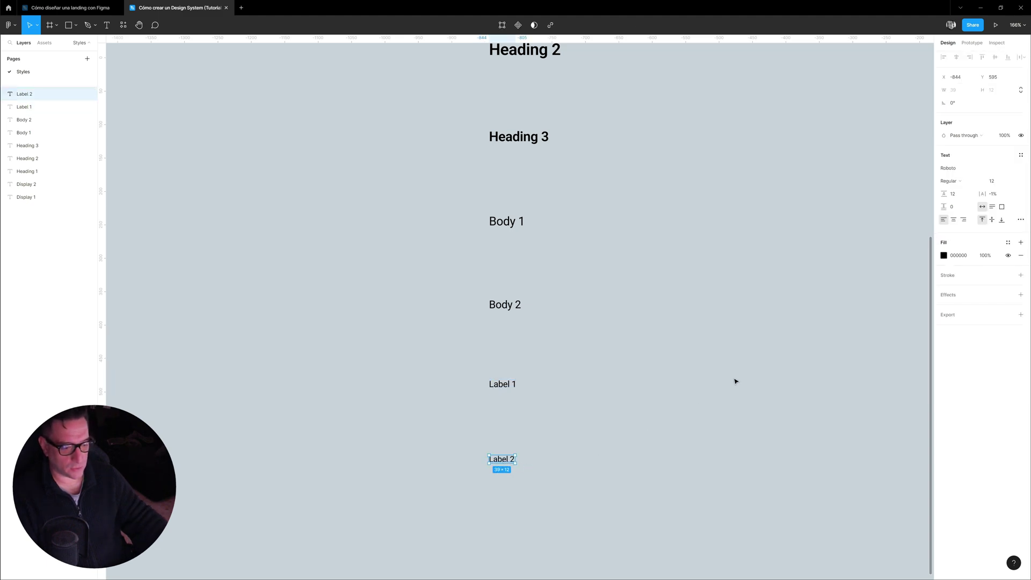
{"action": "left_click", "coordinate": [1021, 156]}
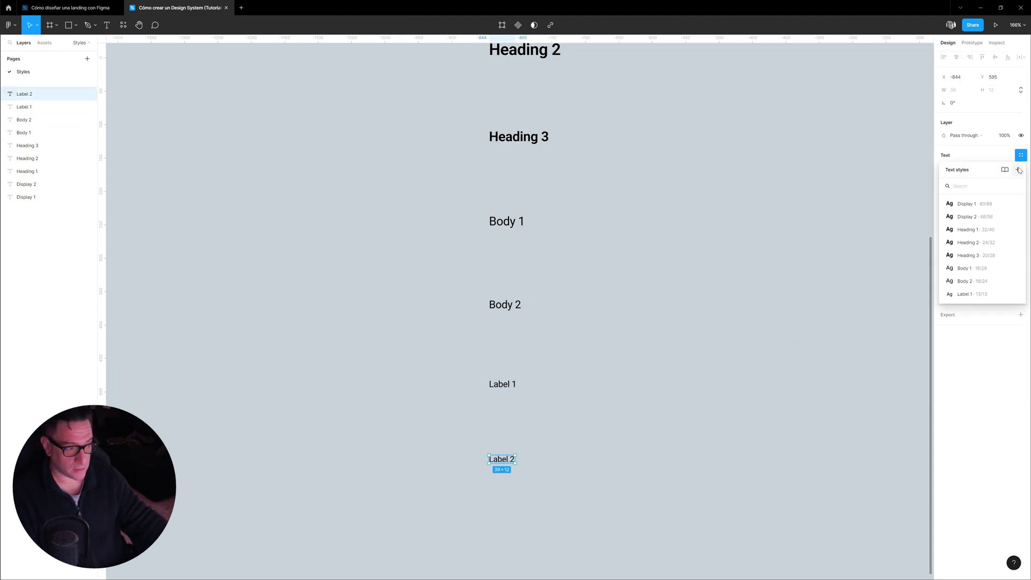
{"action": "left_click", "coordinate": [1018, 170]}
{"action": "type", "text": "Label"}
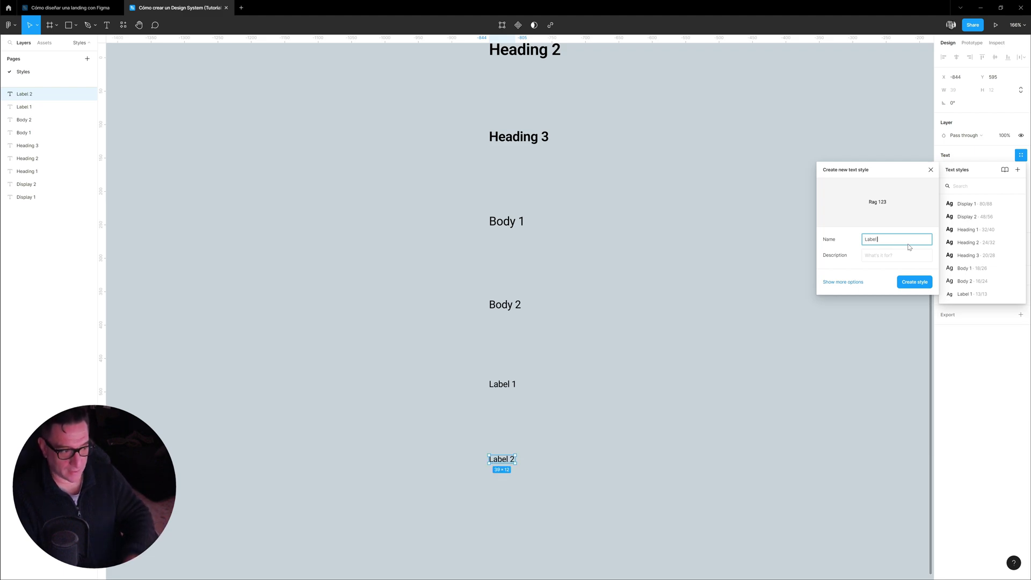
{"action": "type", "text": " 2"}
Create the Label 2 text style and review the ten saved local styles.
{"action": "left_click", "coordinate": [916, 283]}
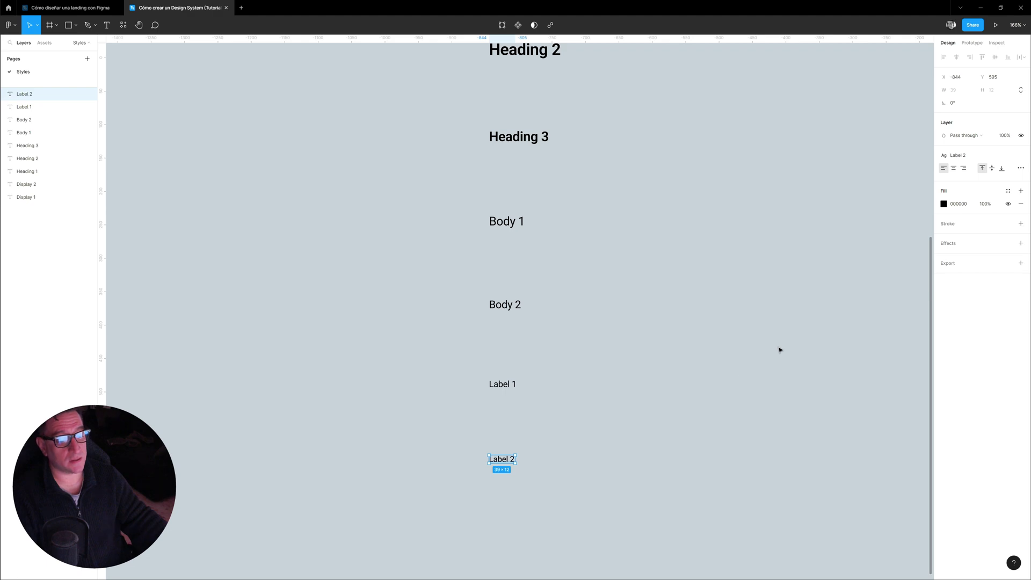
{"action": "left_click", "coordinate": [539, 437]}
{"action": "scroll", "coordinate": [538, 437], "scroll_direction": "down", "scroll_amount": 5}
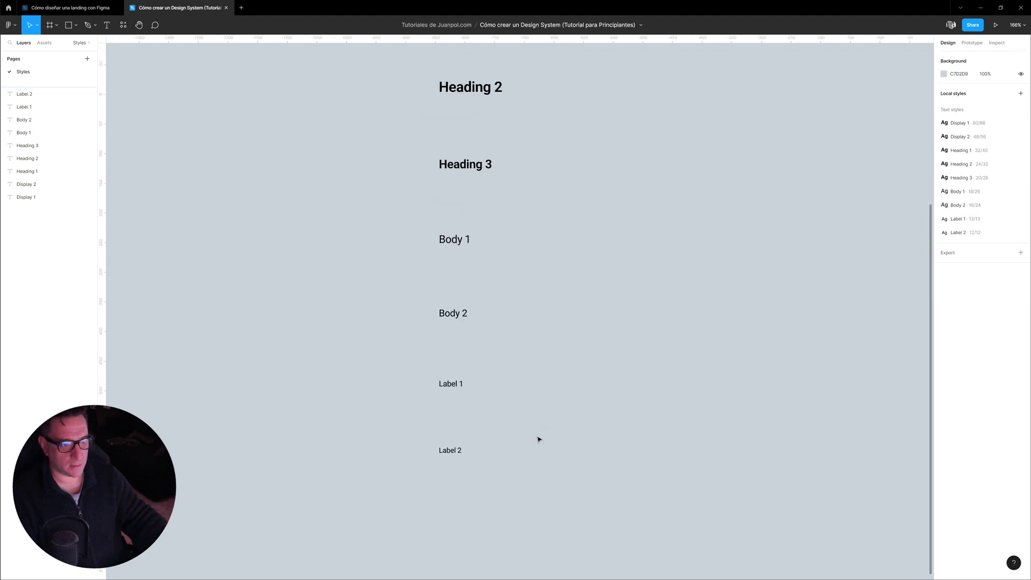
{"action": "scroll", "coordinate": [560, 404], "scroll_direction": "up", "scroll_amount": 1}
{"action": "scroll", "coordinate": [589, 313], "scroll_direction": "up", "scroll_amount": 2}
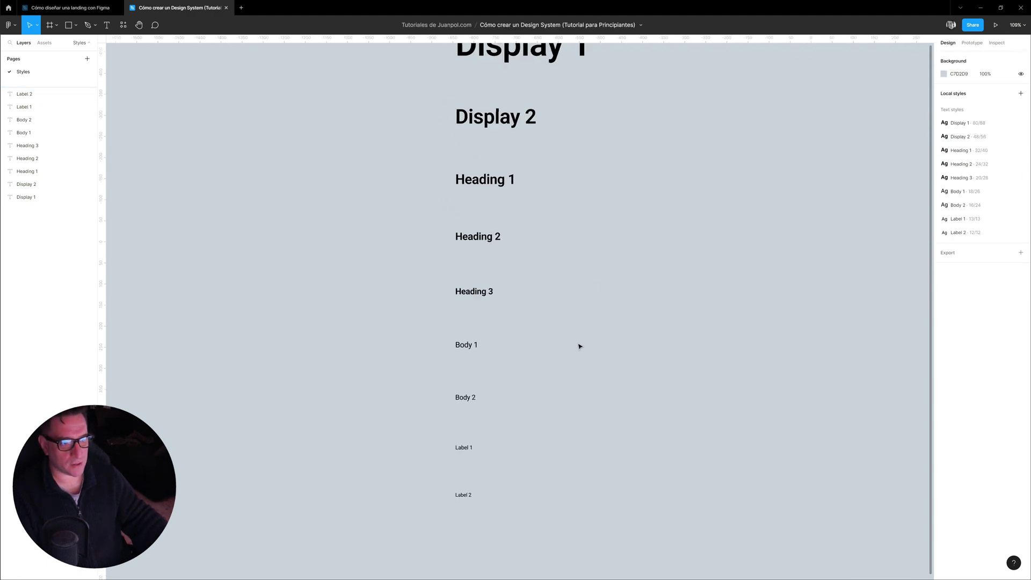
{"action": "scroll", "coordinate": [577, 347], "scroll_direction": "up", "scroll_amount": 1}
{"action": "scroll", "coordinate": [610, 336], "scroll_direction": "up", "scroll_amount": 1}
{"action": "scroll", "coordinate": [601, 354], "scroll_direction": "down", "scroll_amount": 1}
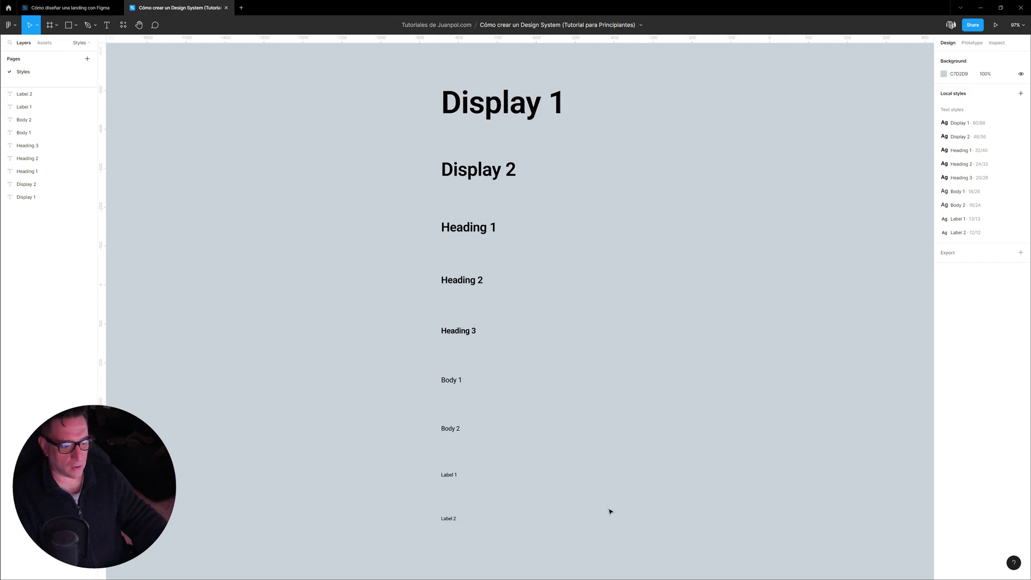
Wrap all the type samples in a new section named 'Type'.
{"action": "mouse_move", "coordinate": [645, 553]}
{"action": "left_mouse_down"}
{"action": "mouse_move", "coordinate": [337, 169]}
{"action": "mouse_move", "coordinate": [343, 65]}
{"action": "left_mouse_up"}
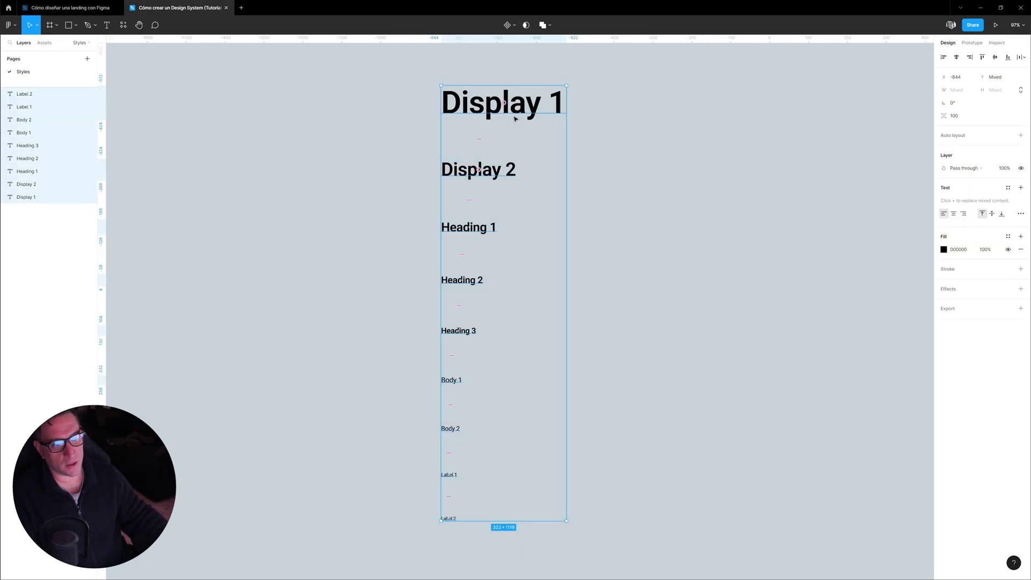
{"action": "right_click", "coordinate": [549, 164]}
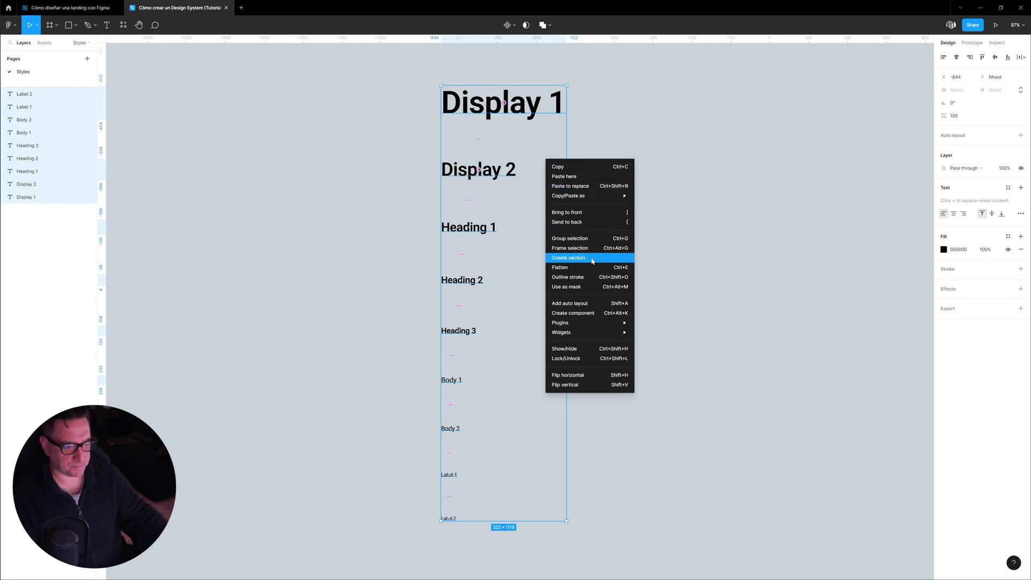
{"action": "left_click", "coordinate": [569, 258]}
{"action": "double_click", "coordinate": [385, 114]}
{"action": "type", "text": "T"}
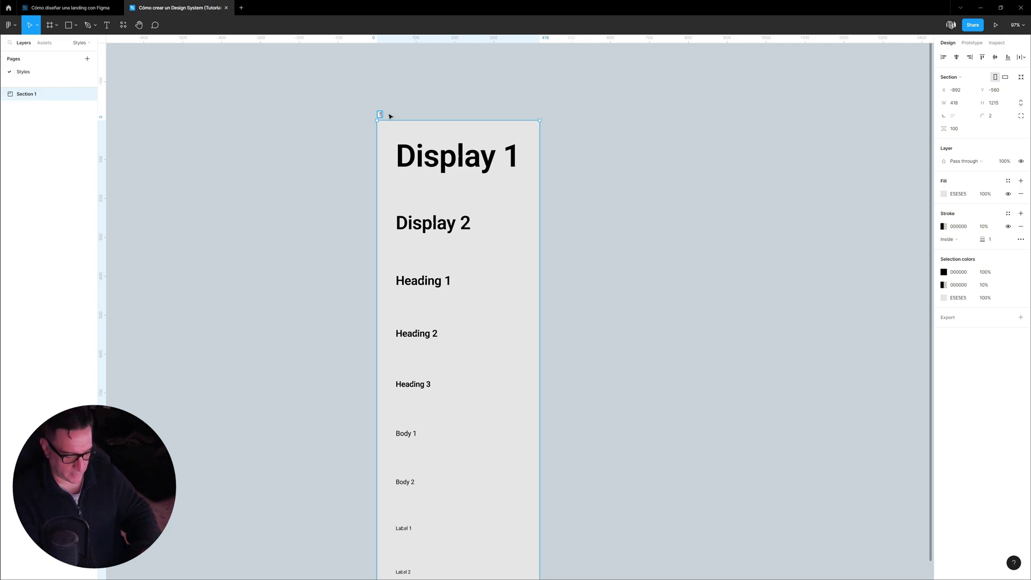
{"action": "type", "text": "ype"}
{"action": "key", "text": "Return"}
{"action": "left_click", "coordinate": [644, 150]}
{"action": "scroll", "coordinate": [644, 150], "scroll_direction": "down", "scroll_amount": 1}
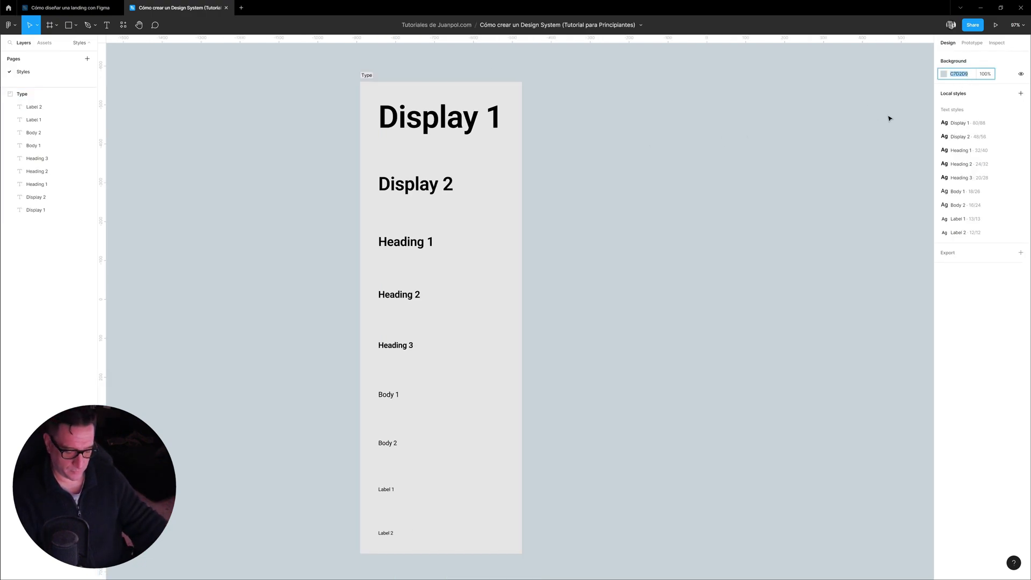
Replace the Type section's E5E5E5 fill with the pasted background colour, lightened to D8E1E7.
{"action": "left_click", "coordinate": [373, 79]}
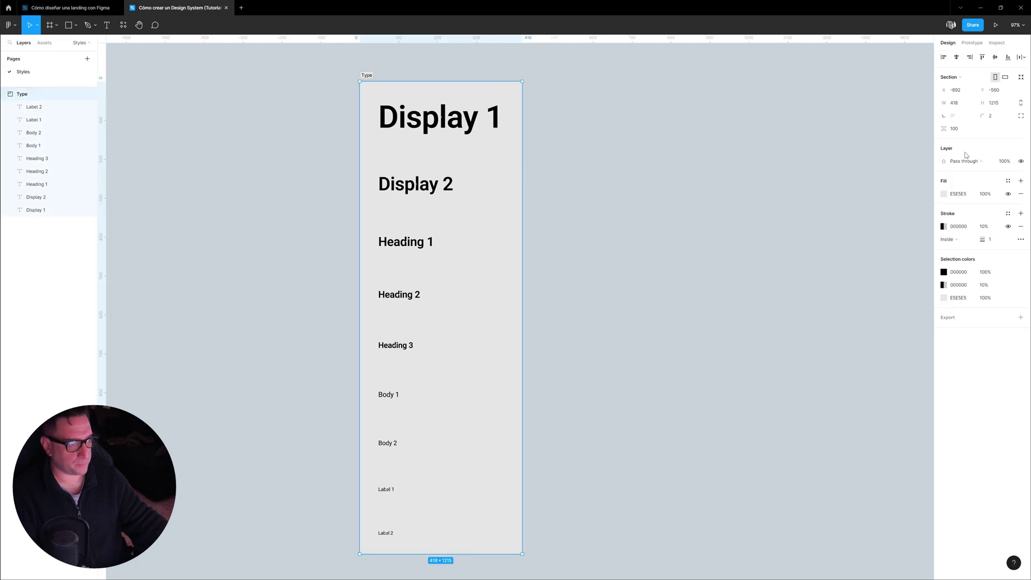
{"action": "left_click", "coordinate": [959, 194]}
{"action": "type", "text": "C7D2D9"}
{"action": "key", "text": "Return"}
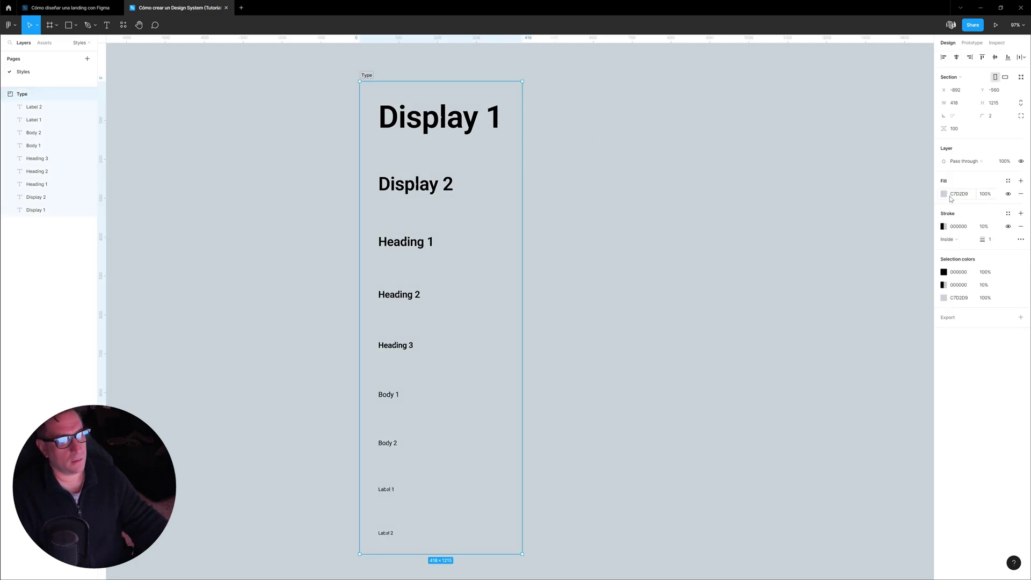
{"action": "left_click", "coordinate": [944, 195]}
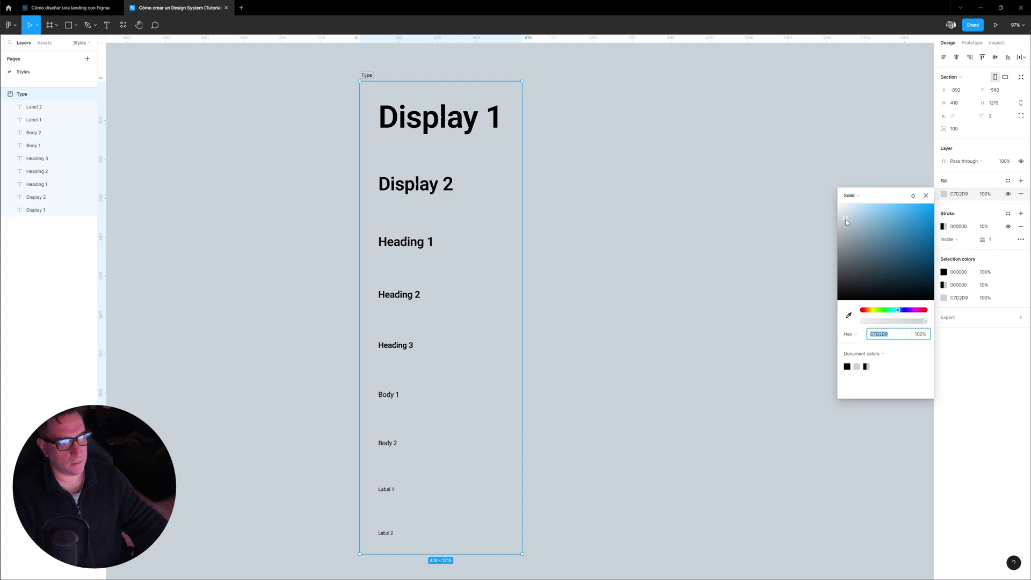
{"action": "left_click_drag", "start_coordinate": [846, 220], "coordinate": [843, 215]}
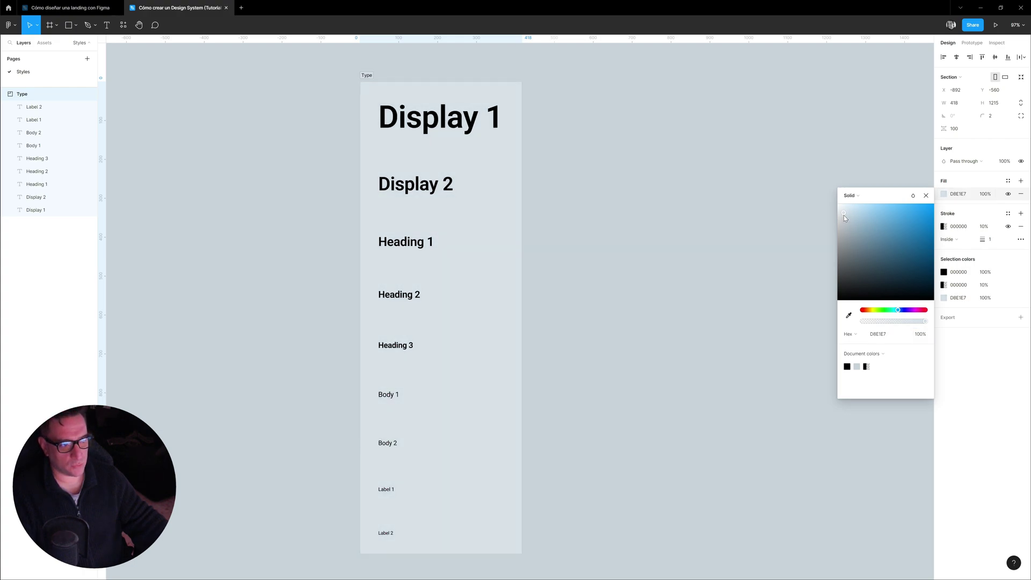
{"action": "left_click", "coordinate": [926, 196]}
{"action": "left_click", "coordinate": [661, 212]}
{"action": "scroll", "coordinate": [656, 235], "scroll_direction": "down", "scroll_amount": 1}
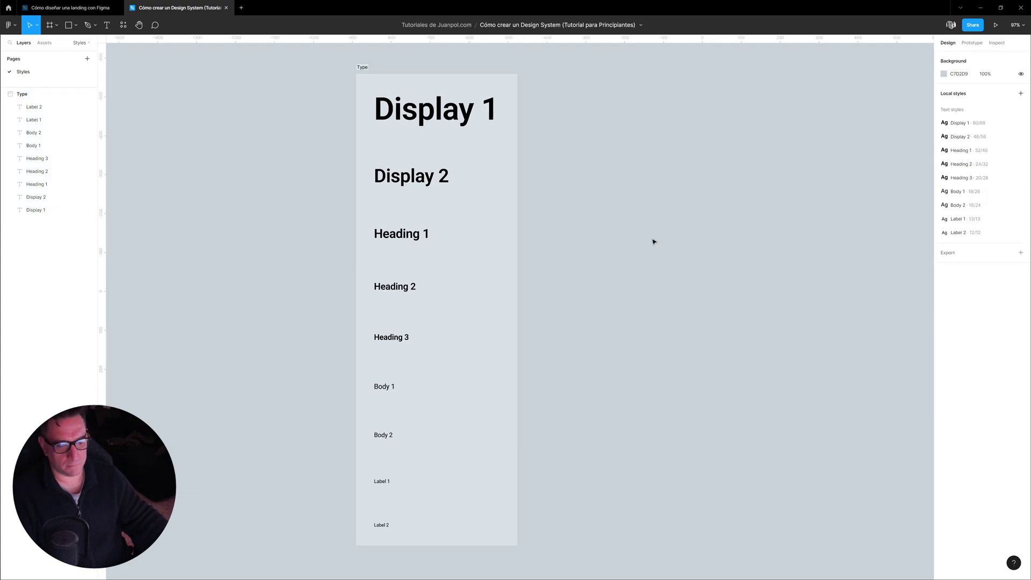
{"action": "left_click_drag", "start_coordinate": [631, 244], "coordinate": [619, 245]}
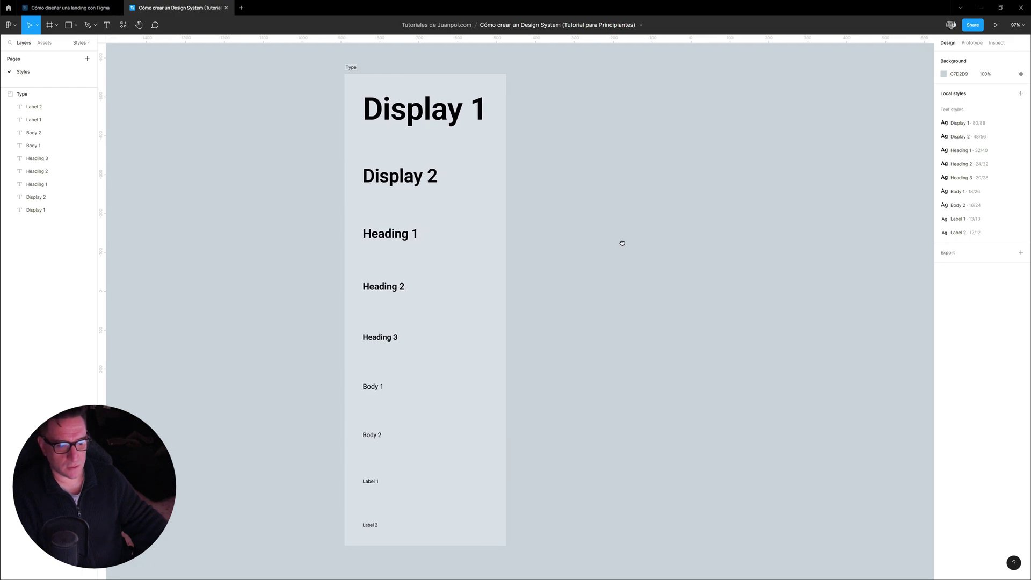
{"action": "scroll", "coordinate": [610, 251], "scroll_direction": "down", "scroll_amount": 2}
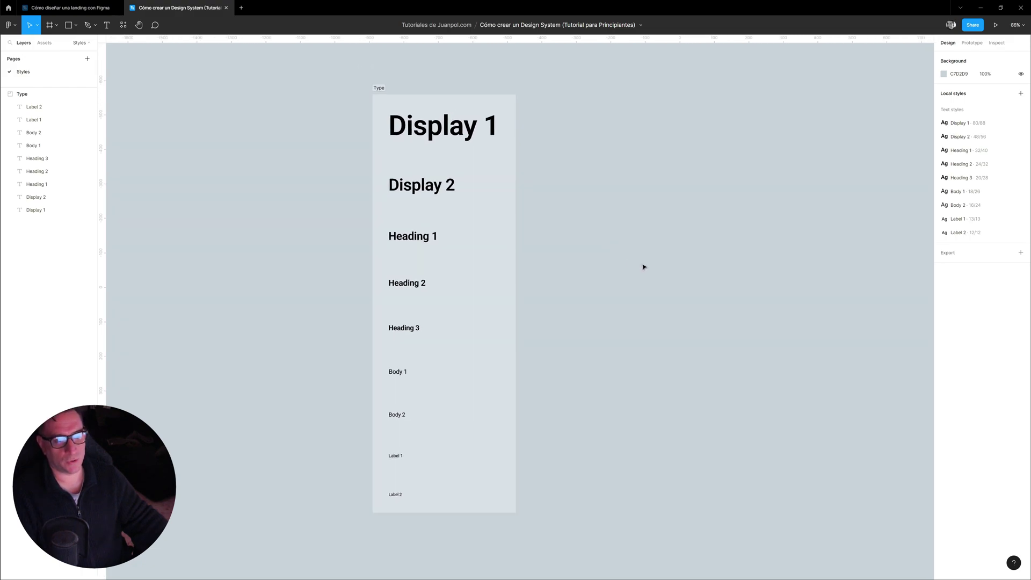
{"action": "scroll", "coordinate": [618, 266], "scroll_direction": "down", "scroll_amount": 1}
{"action": "scroll", "coordinate": [619, 272], "scroll_direction": "down", "scroll_amount": 2}
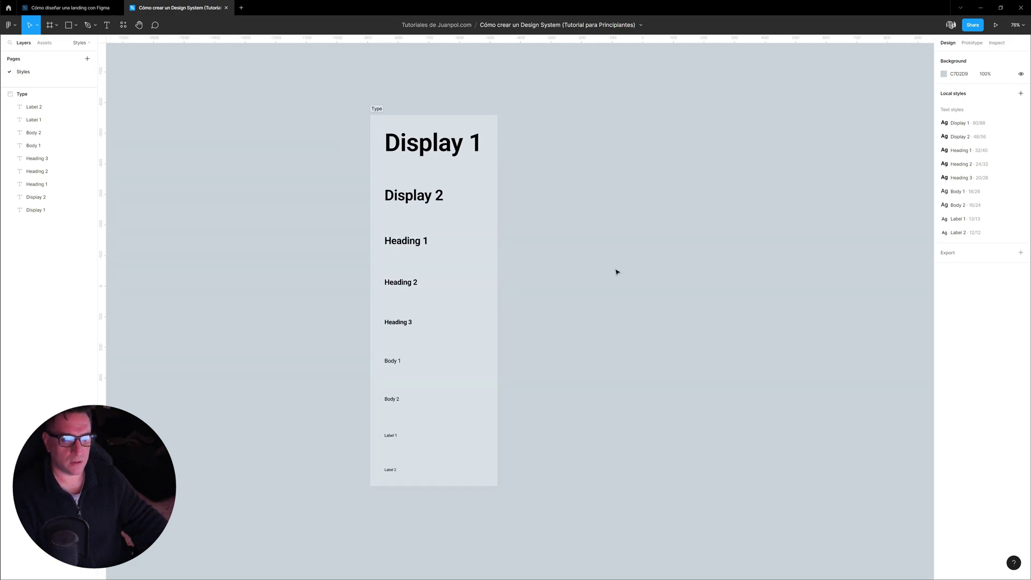
{"action": "scroll", "coordinate": [573, 301], "scroll_direction": "right", "scroll_amount": 1}
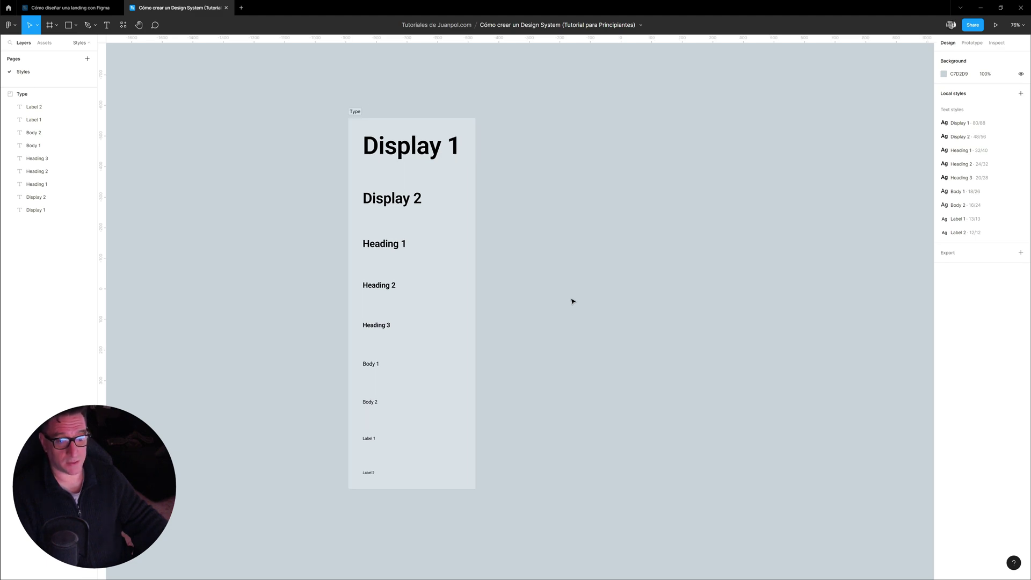
{"action": "scroll", "coordinate": [572, 302], "scroll_direction": "left", "scroll_amount": 1}
{"action": "scroll", "coordinate": [590, 295], "scroll_direction": "down", "scroll_amount": 1}
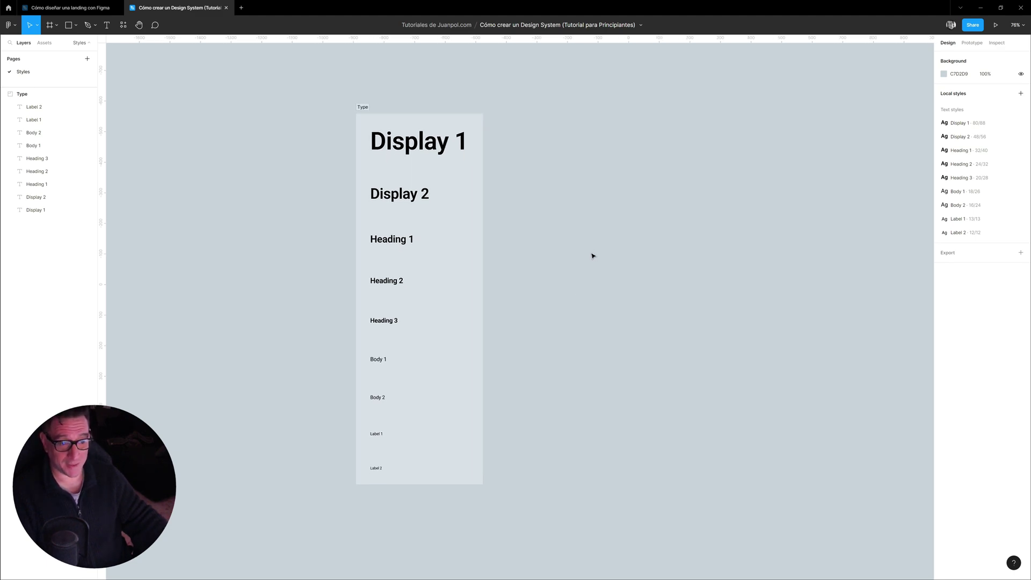
{"action": "left_click_drag", "start_coordinate": [594, 253], "coordinate": [581, 260]}
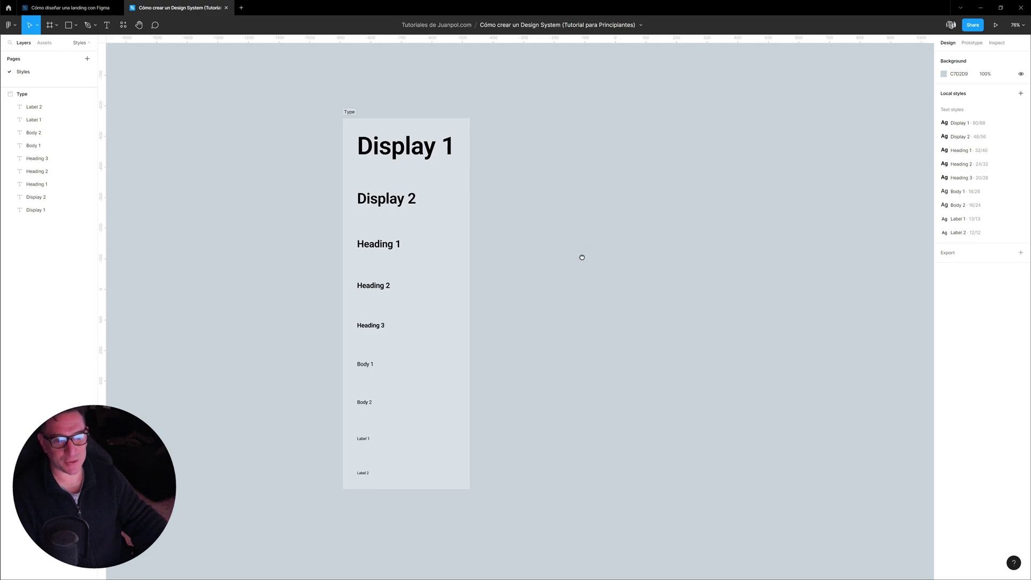
{"action": "scroll", "coordinate": [585, 262], "scroll_direction": "up", "scroll_amount": 2, "text": "ctrl"}
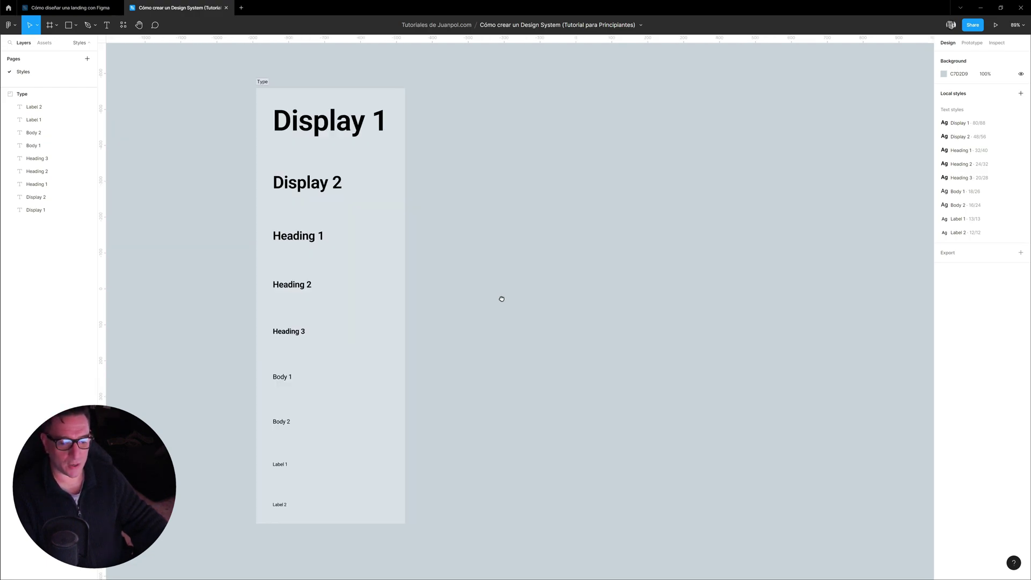
{"action": "left_click_drag", "start_coordinate": [502, 299], "coordinate": [495, 295]}
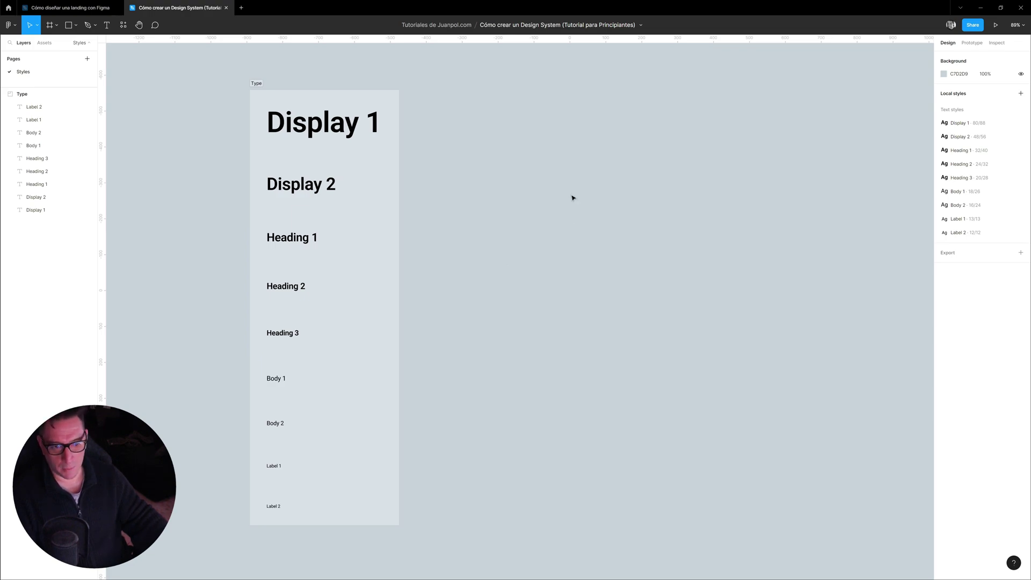
{"action": "left_click", "coordinate": [295, 90]}
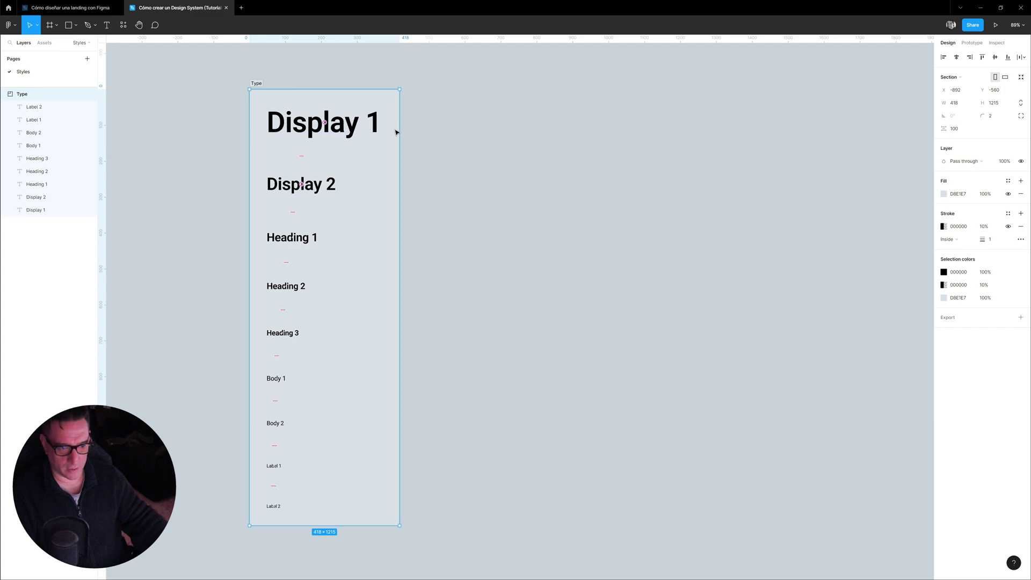
Widen the Type section to 1615 × 1215 and copy the nine style-name texts into a second column.
{"action": "left_click_drag", "start_coordinate": [397, 128], "coordinate": [819, 135]}
{"action": "mouse_move", "coordinate": [412, 512]}
{"action": "left_mouse_down"}
{"action": "mouse_move", "coordinate": [262, 114]}
{"action": "mouse_move", "coordinate": [460, 118]}
{"action": "left_mouse_up"}
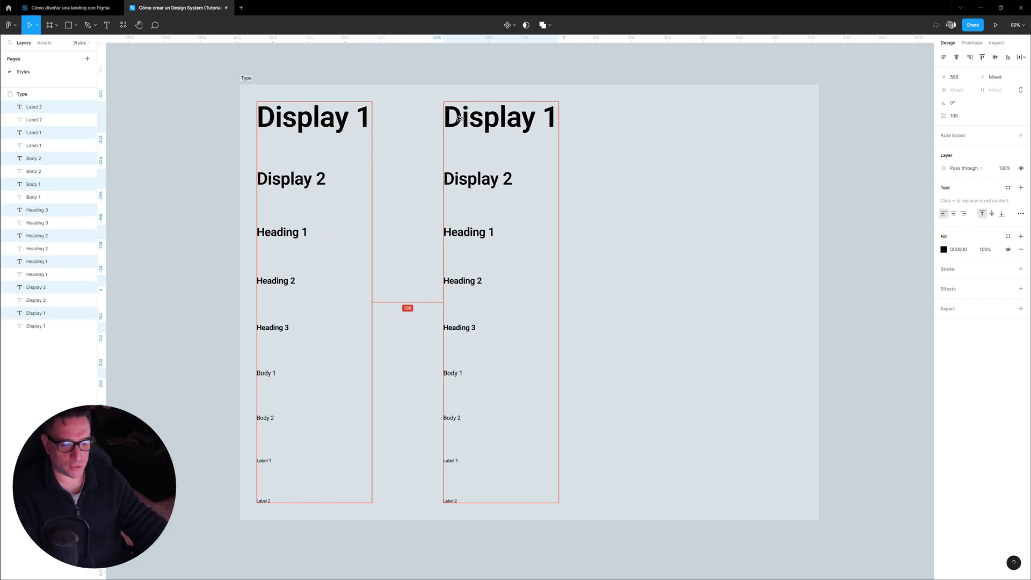
{"action": "scroll", "coordinate": [459, 119], "scroll_direction": "right", "scroll_amount": 1}
{"action": "left_click_drag", "start_coordinate": [571, 510], "coordinate": [384, 110]}
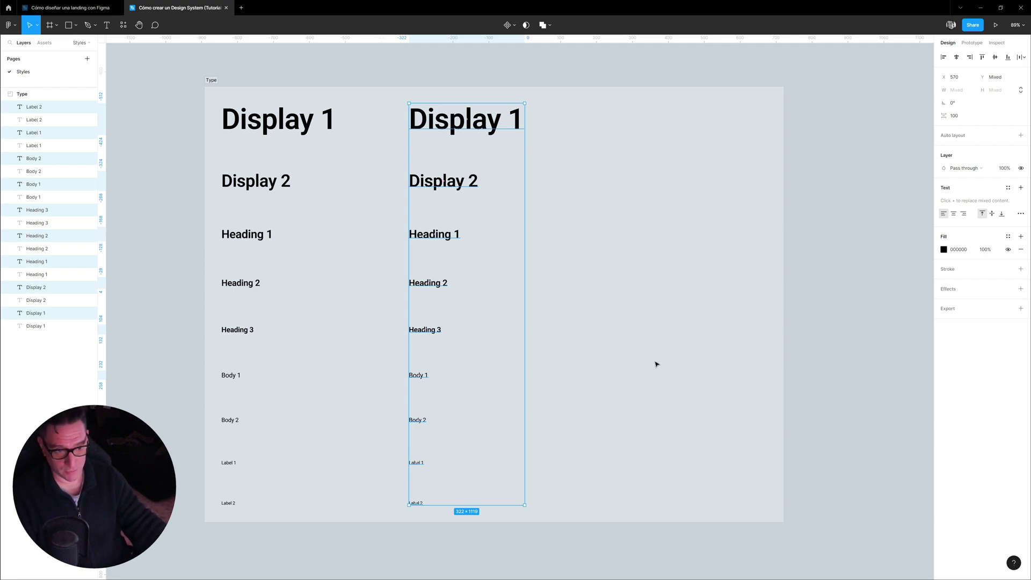
{"action": "left_click", "coordinate": [821, 358]}
Fill the Display 1, Display 2 and three heading copies with lorem ipsum using the Lorem Ipsum plugin.
{"action": "right_click", "coordinate": [566, 300]}
{"action": "mouse_move", "coordinate": [604, 441]}
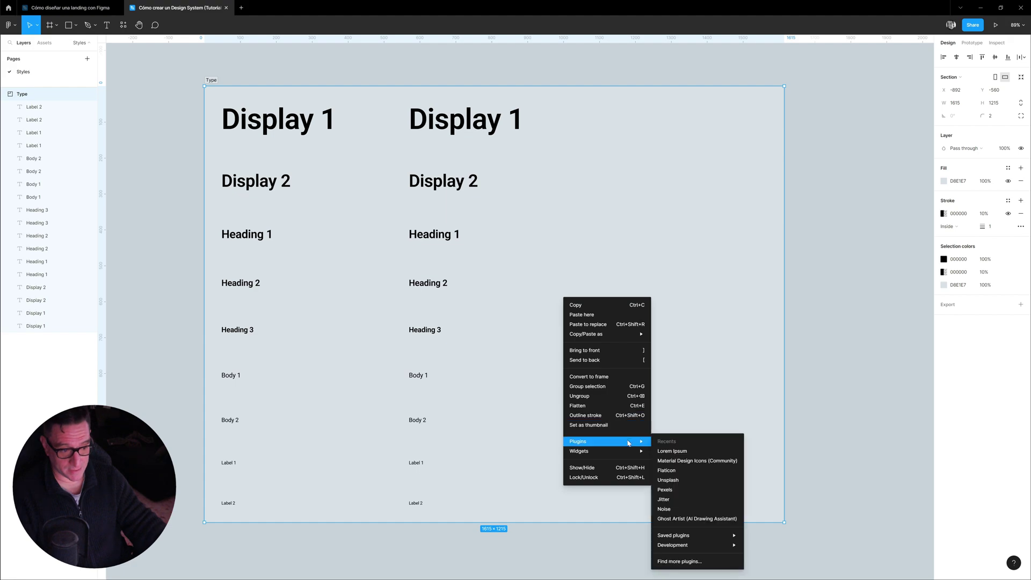
{"action": "left_click", "coordinate": [672, 451]}
{"action": "mouse_move", "coordinate": [575, 205]}
{"action": "left_mouse_down"}
{"action": "mouse_move", "coordinate": [400, 113]}
{"action": "mouse_move", "coordinate": [426, 114]}
{"action": "left_mouse_up"}
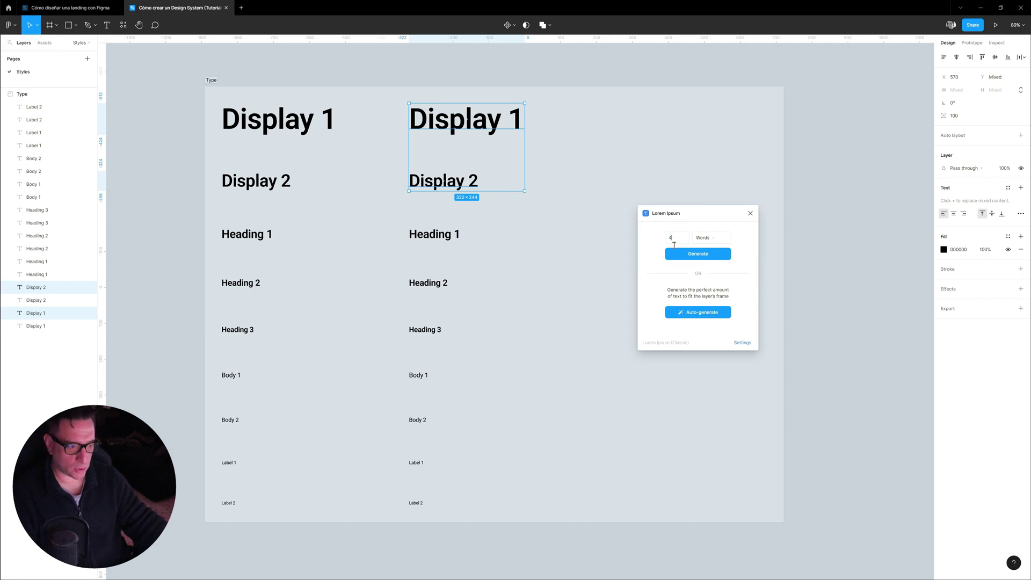
{"action": "left_click", "coordinate": [698, 254]}
{"action": "left_click_drag", "start_coordinate": [544, 354], "coordinate": [378, 222]}
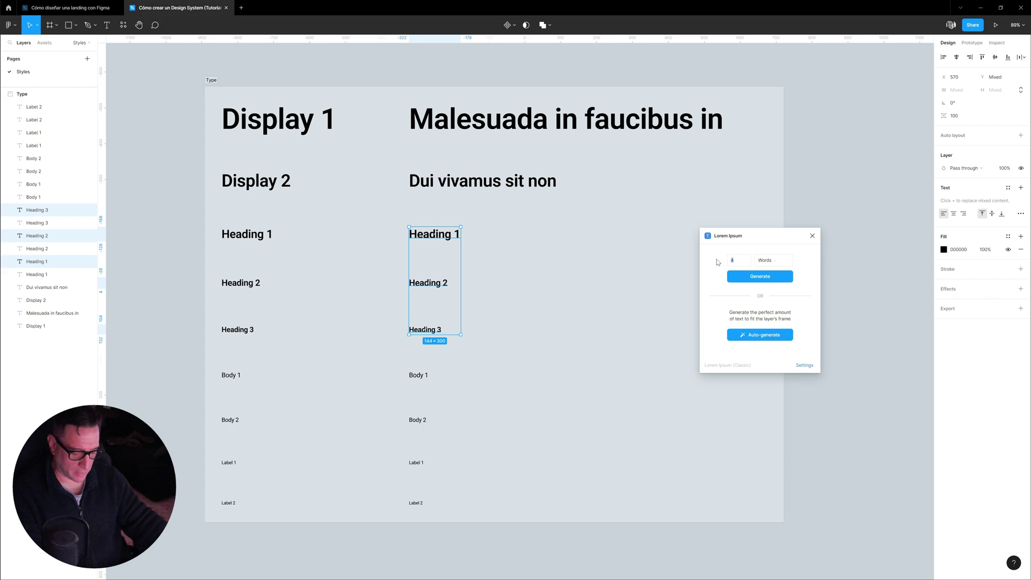
{"action": "type", "text": "8"}
{"action": "left_click", "coordinate": [787, 277]}
{"action": "key", "text": "Escape"}
{"action": "scroll", "coordinate": [586, 376], "scroll_direction": "up", "scroll_amount": 3}
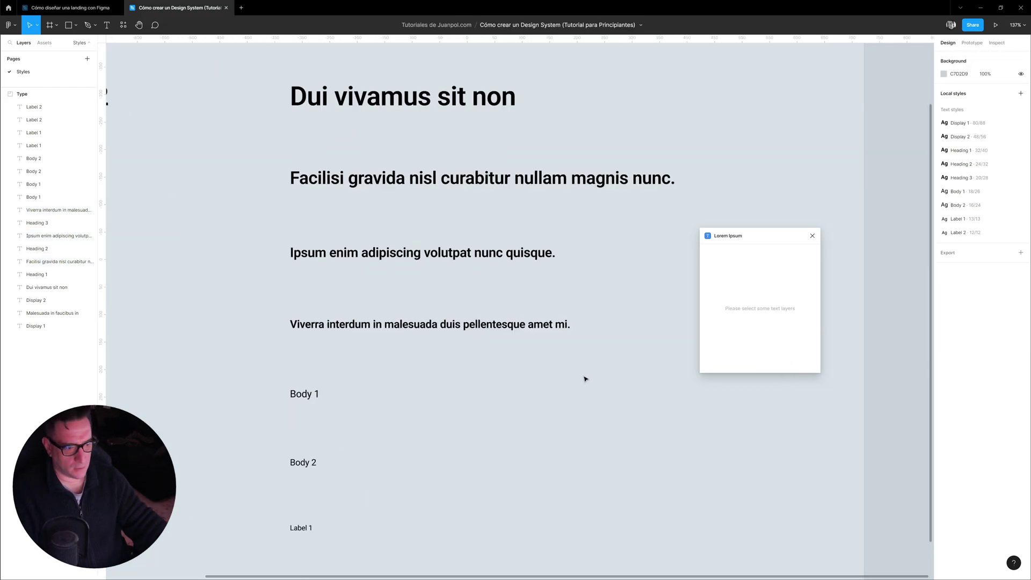
Remove the trailing periods from the heading samples.
{"action": "key", "text": "t"}
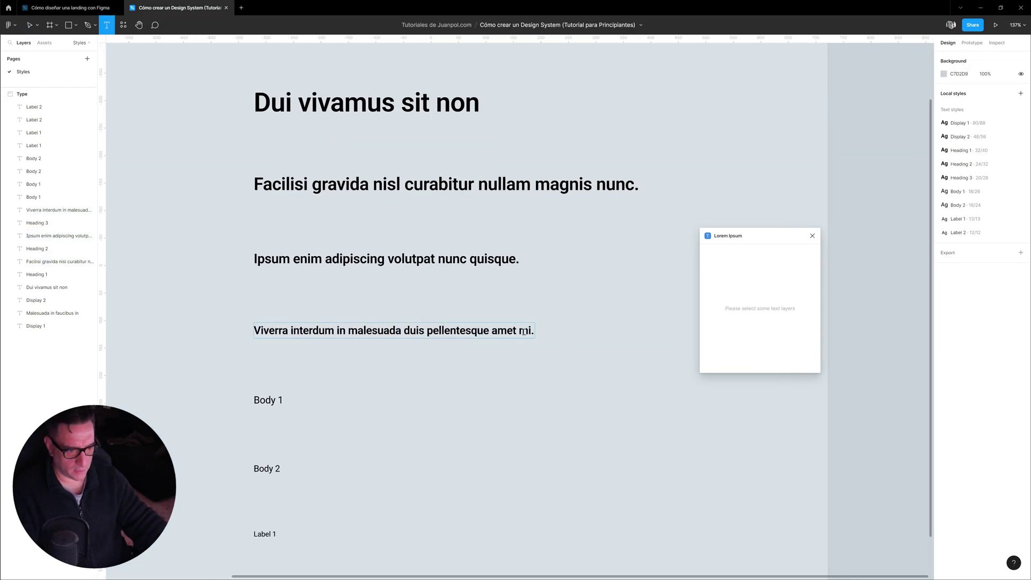
{"action": "left_click", "coordinate": [524, 331]}
{"action": "key", "text": "BackSpace"}
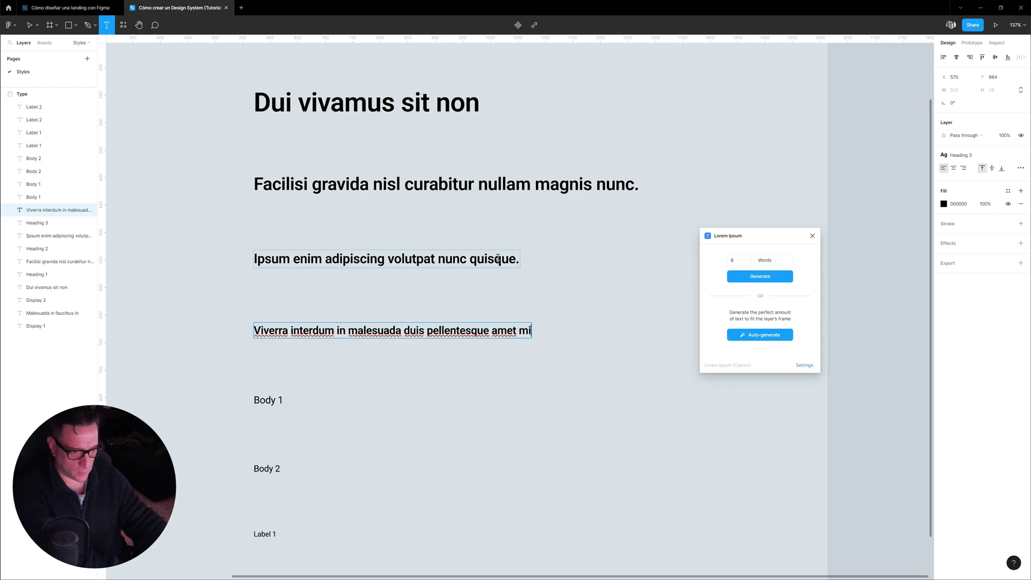
{"action": "left_click", "coordinate": [519, 260]}
{"action": "key", "text": "BackSpace"}
{"action": "left_click", "coordinate": [635, 187]}
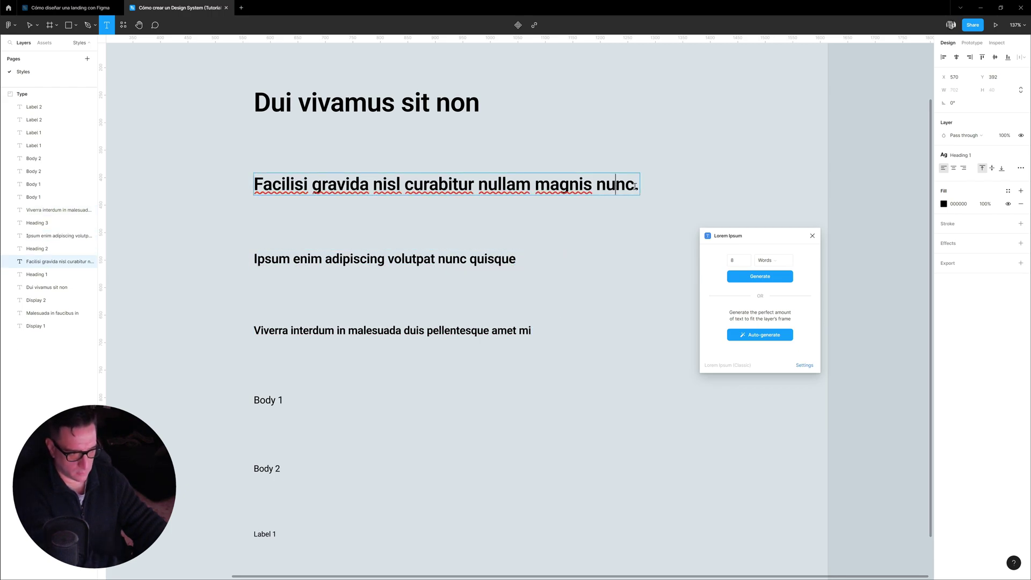
{"action": "key", "text": "Escape"}
{"action": "scroll", "coordinate": [376, 242], "scroll_direction": "down", "scroll_amount": 3}
Fill the Body 1 and Body 2 copies with lorem ipsum.
{"action": "left_click_drag", "start_coordinate": [444, 380], "coordinate": [307, 260]}
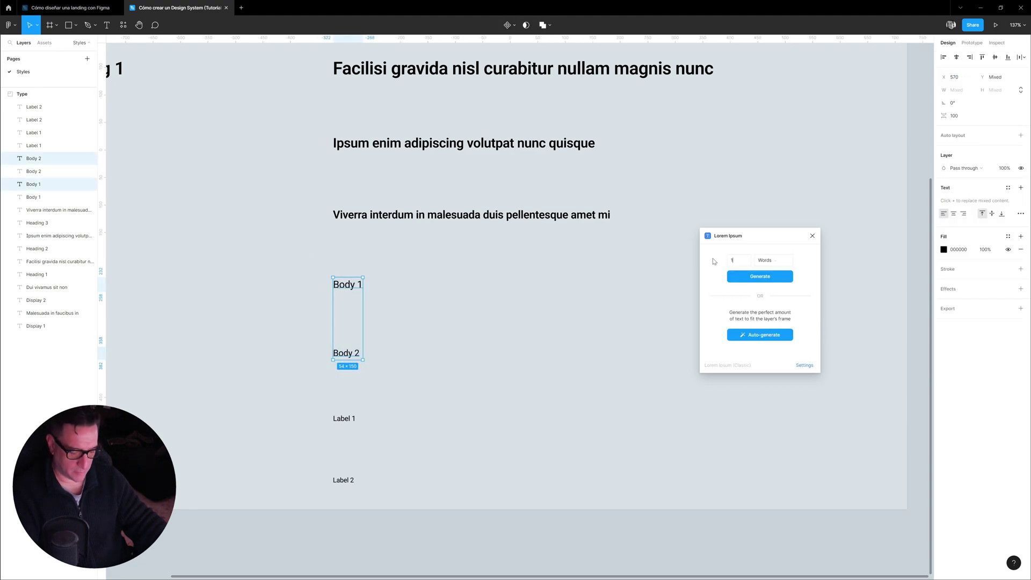
{"action": "type", "text": "6"}
{"action": "left_click", "coordinate": [773, 279]}
{"action": "scroll", "coordinate": [483, 322], "scroll_direction": "down", "scroll_amount": 3}
Give the Label 1 and Label 2 copies one-word samples, Scelerisque and Bibendum, then close the plugin.
{"action": "left_click_drag", "start_coordinate": [463, 405], "coordinate": [360, 305]}
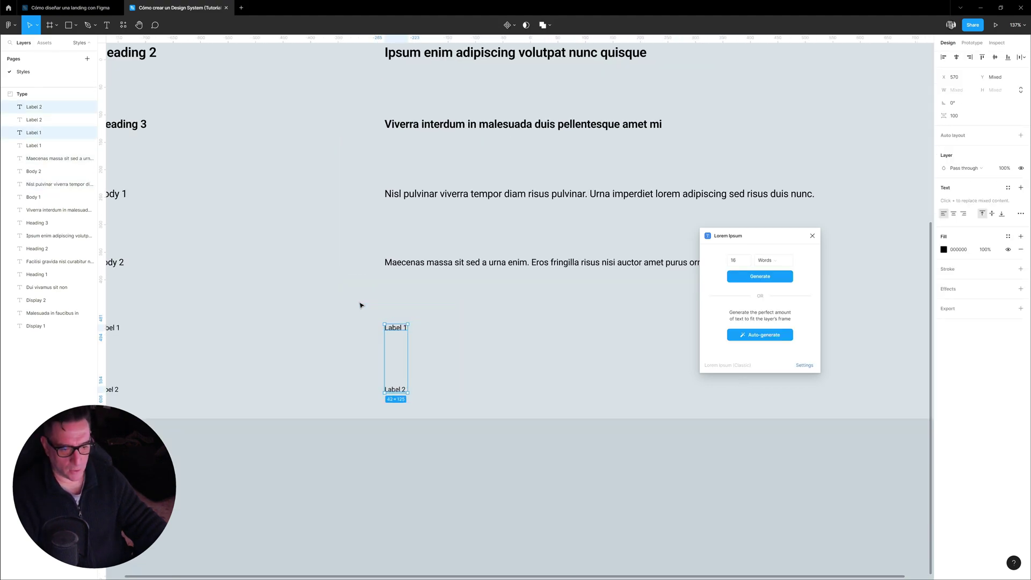
{"action": "type", "text": "1"}
{"action": "left_click", "coordinate": [760, 276]}
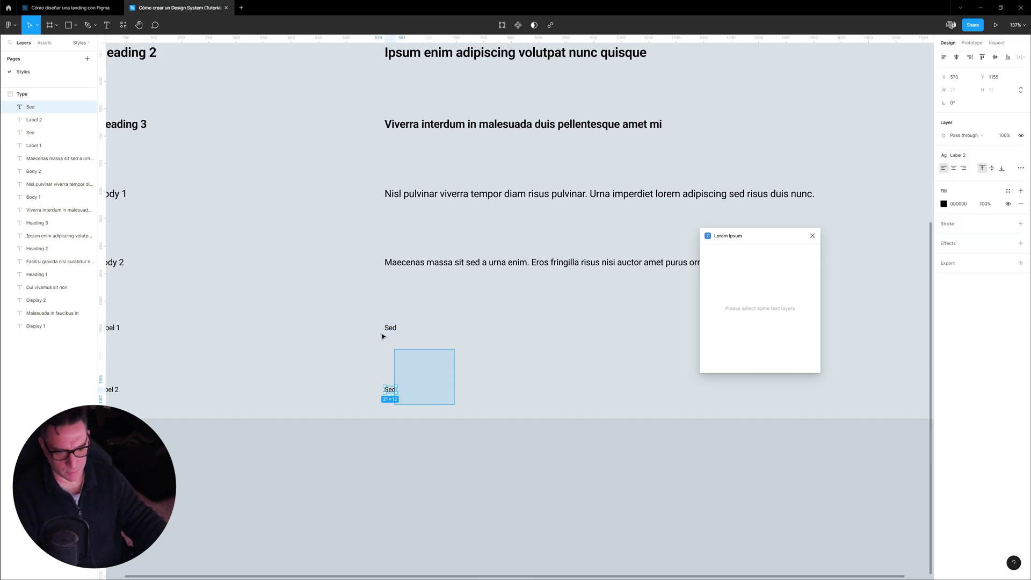
{"action": "left_click_drag", "start_coordinate": [456, 407], "coordinate": [361, 304]}
{"action": "left_click", "coordinate": [746, 279]}
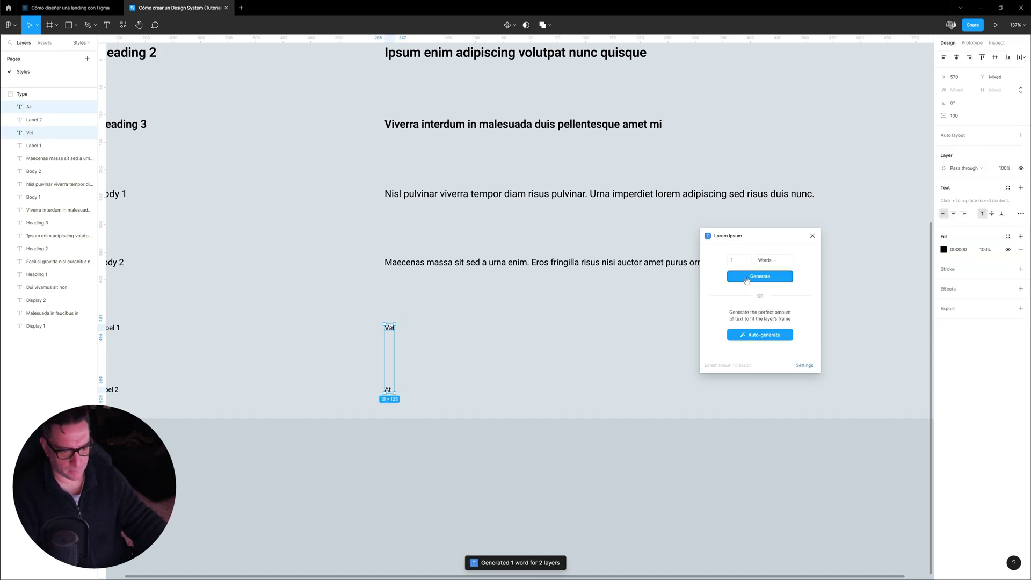
{"action": "left_click", "coordinate": [746, 279]}
{"action": "left_click", "coordinate": [586, 371]}
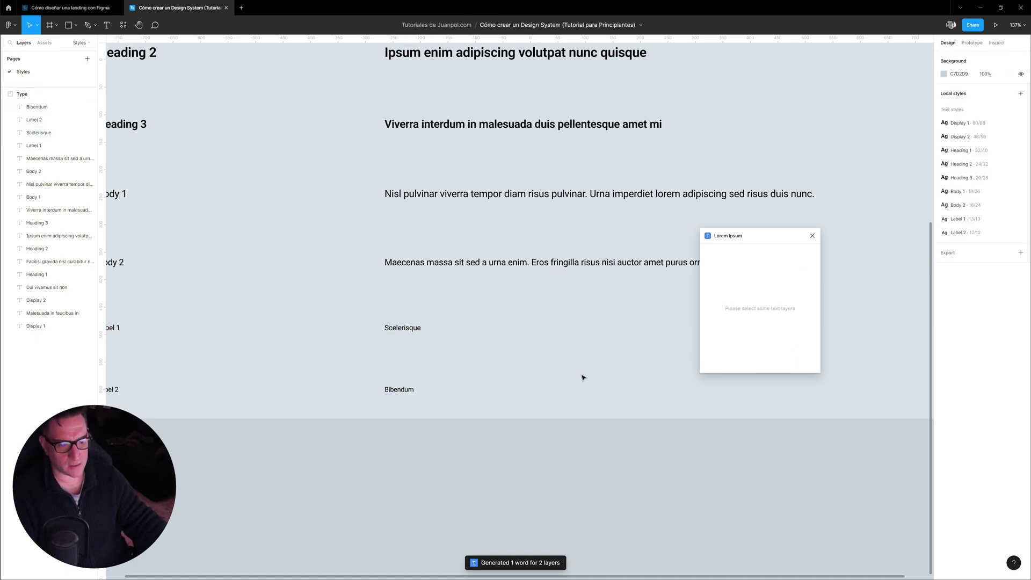
{"action": "scroll", "coordinate": [582, 375], "scroll_direction": "left", "scroll_amount": 2}
{"action": "scroll", "coordinate": [594, 376], "scroll_direction": "up", "scroll_amount": 2}
{"action": "scroll", "coordinate": [610, 383], "scroll_direction": "up", "scroll_amount": 3}
{"action": "scroll", "coordinate": [418, 521], "scroll_direction": "left", "scroll_amount": 2}
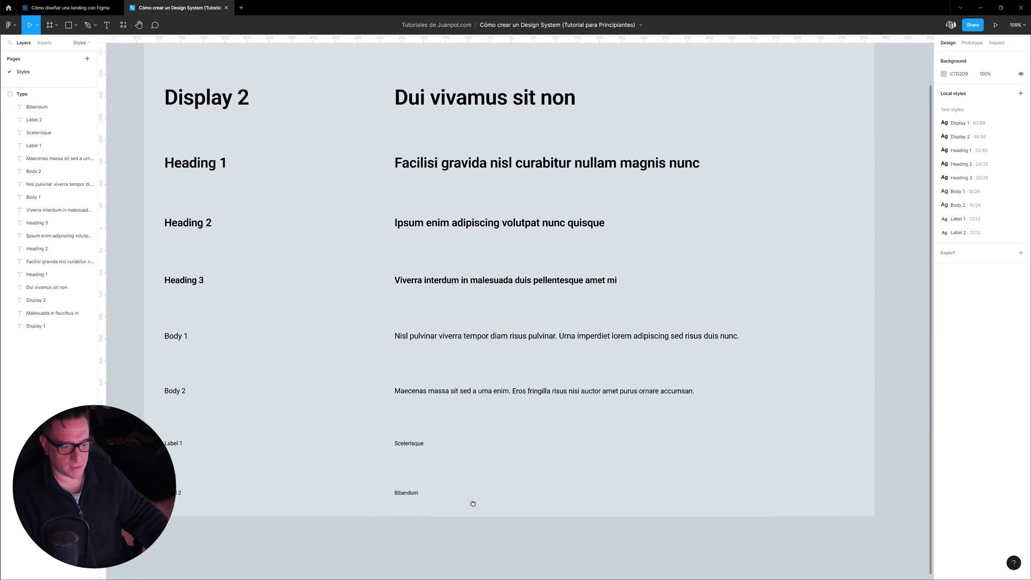
Drag the Type section's top-left and bottom-right corners to resize it to 1682 × 1363.
{"action": "key", "text": "shift+1"}
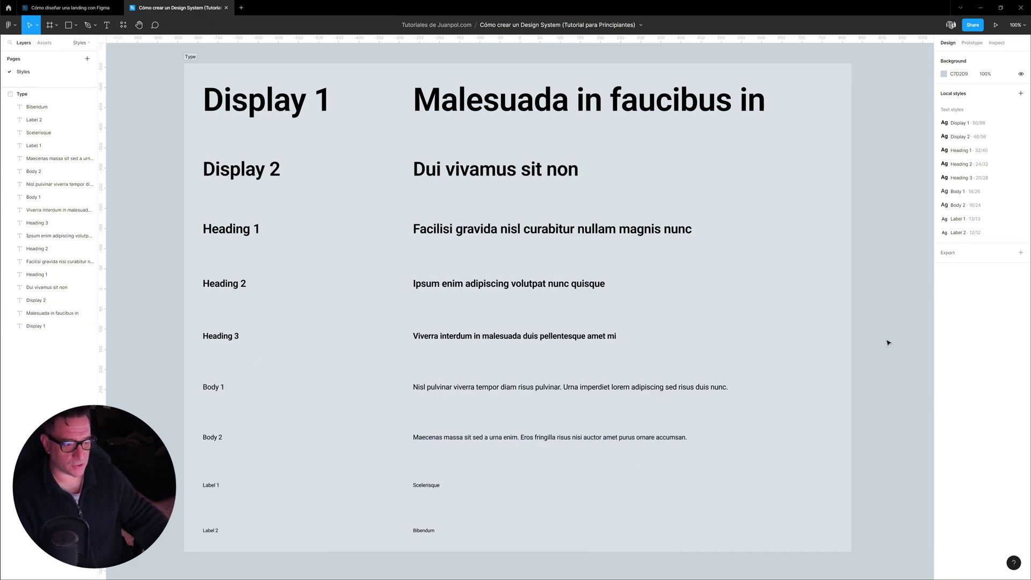
{"action": "key", "text": "ctrl+a"}
{"action": "key", "text": "shift+0"}
{"action": "scroll", "coordinate": [739, 303], "scroll_direction": "down", "scroll_amount": 5}
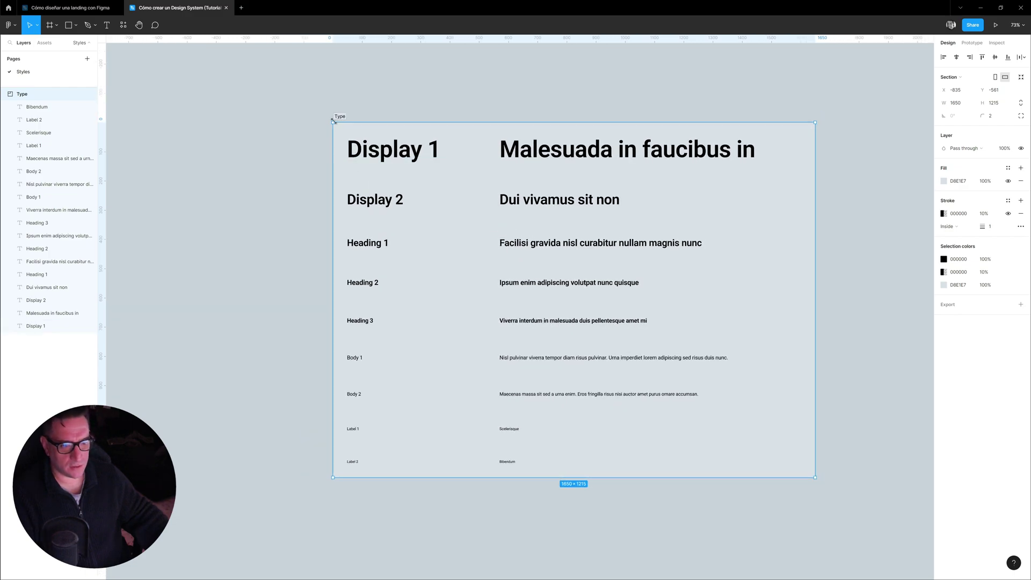
{"action": "left_click_drag", "start_coordinate": [318, 114], "coordinate": [286, 93]}
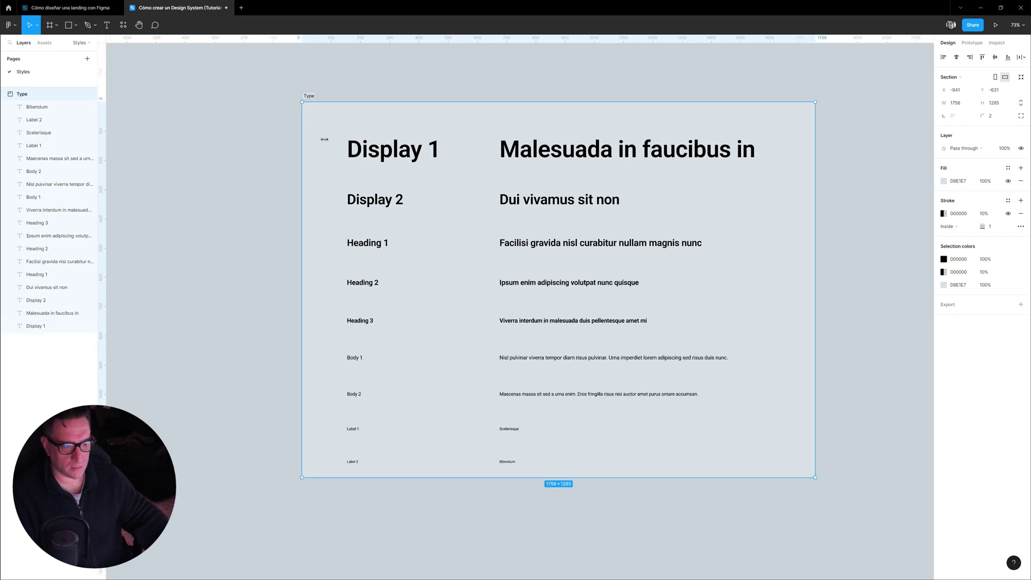
{"action": "left_click_drag", "start_coordinate": [812, 477], "coordinate": [793, 500]}
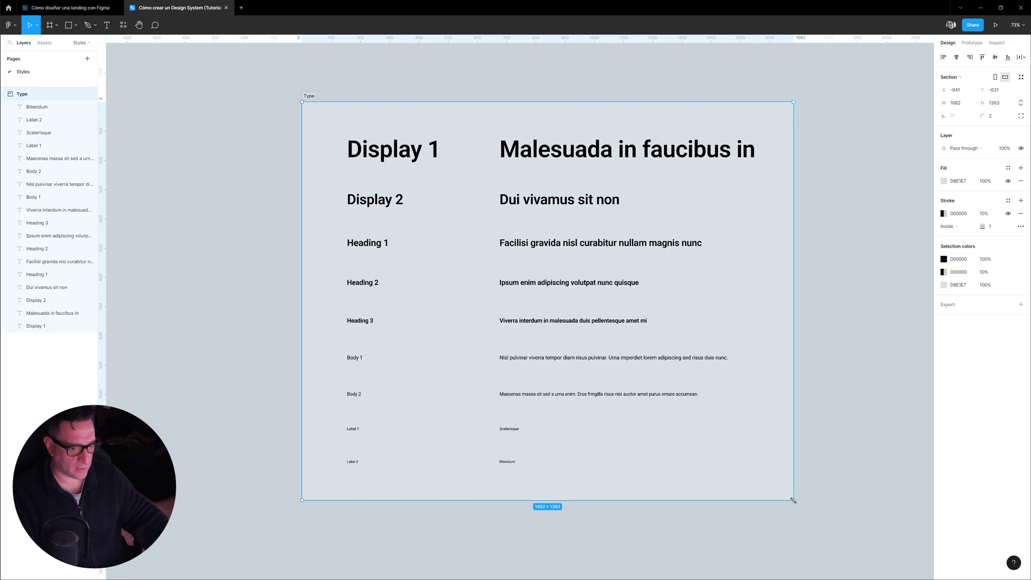
{"action": "left_click", "coordinate": [828, 459]}
{"action": "scroll", "coordinate": [760, 299], "scroll_direction": "right", "scroll_amount": 3}
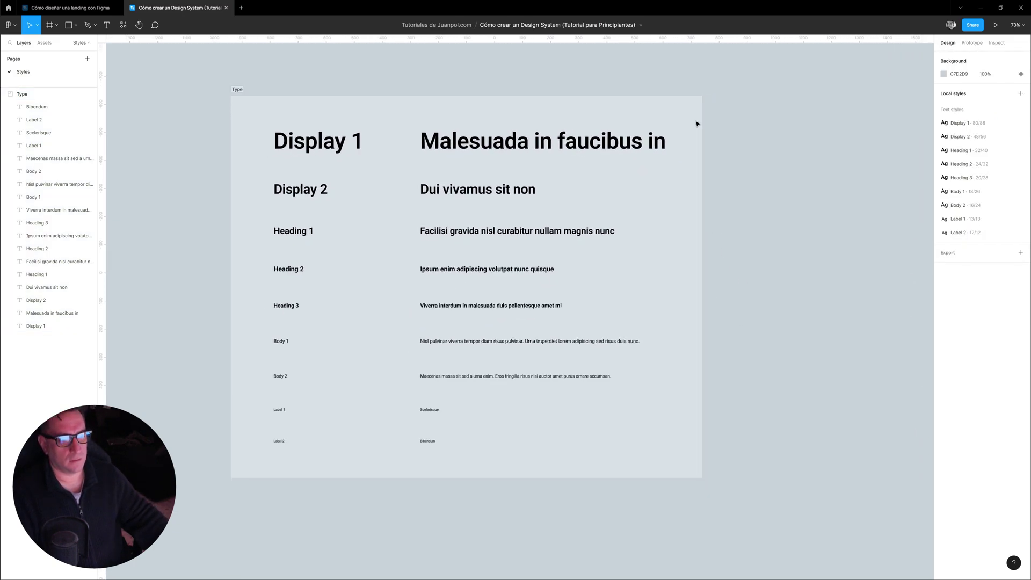